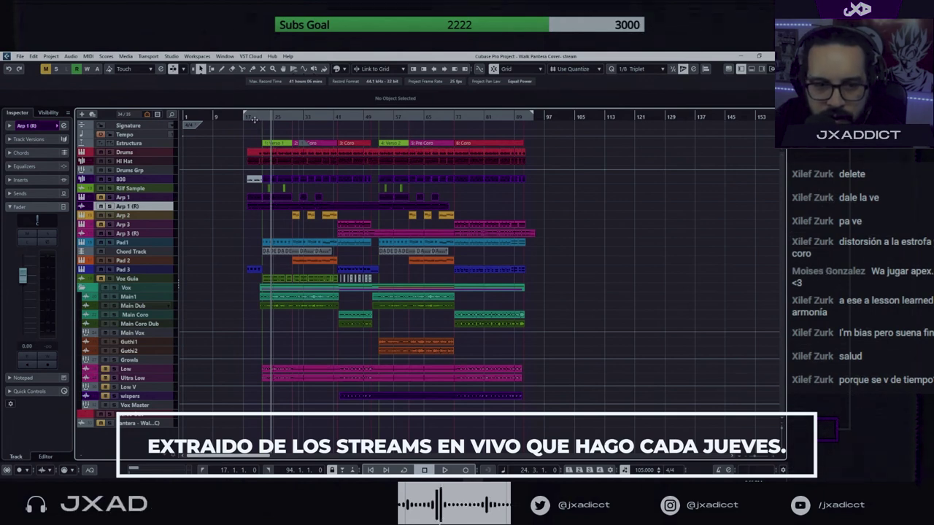
Play back the intro leading into Verse 1 and examine the arrangement around bars 18 to 26
{"action": "left_click_drag", "start_coordinate": [254, 120], "coordinate": [267, 135]}
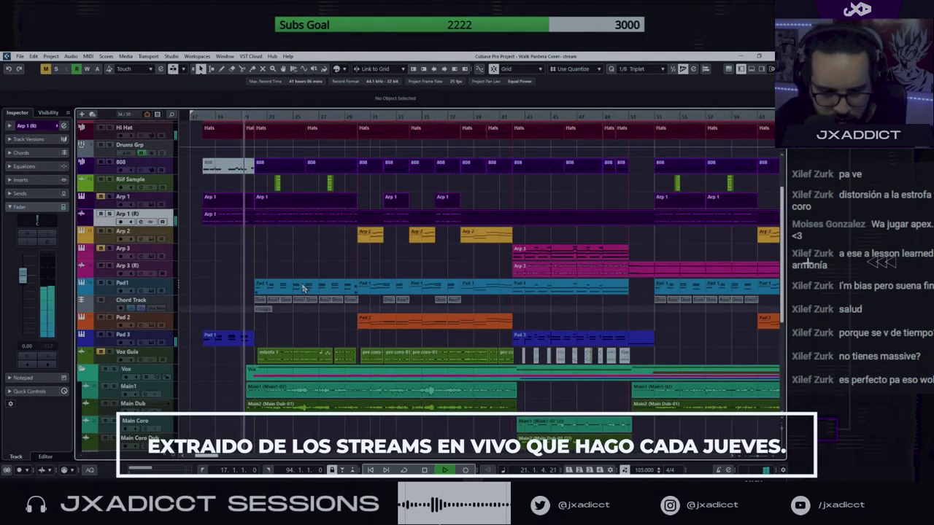
{"action": "key", "text": "h"}
{"action": "key", "text": "h"}
{"action": "key", "text": "h"}
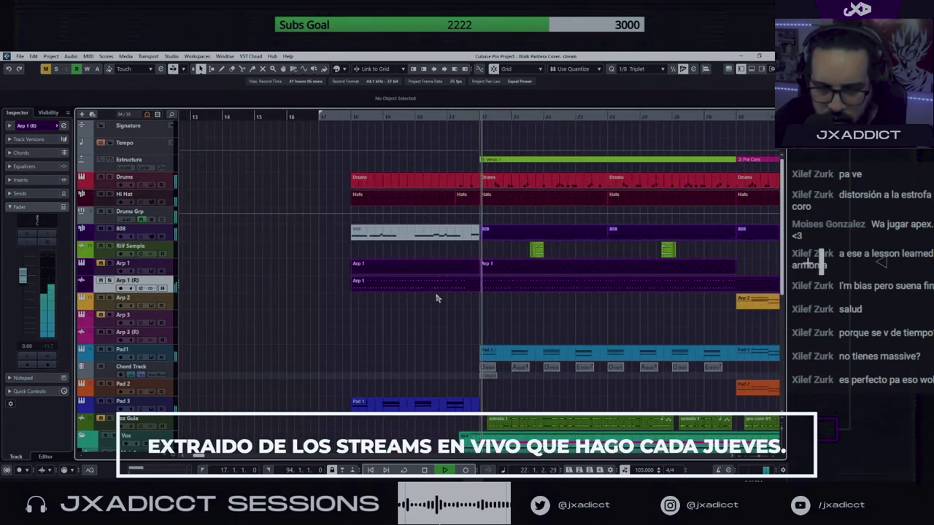
{"action": "key", "text": "h"}
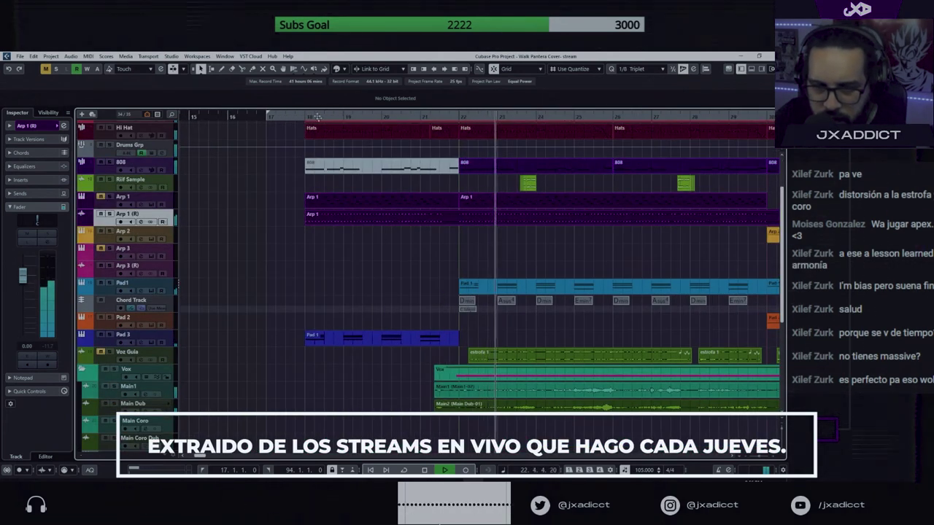
{"action": "scroll", "coordinate": [533, 230], "scroll_direction": "up", "scroll_amount": 3}
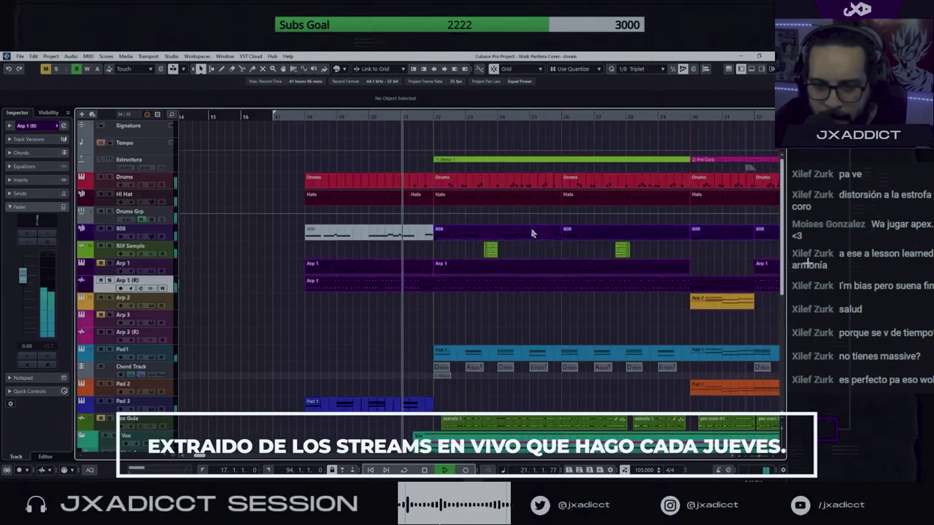
{"action": "key", "text": "h"}
{"action": "key", "text": "h"}
{"action": "scroll", "coordinate": [611, 327], "scroll_direction": "right", "scroll_amount": 3}
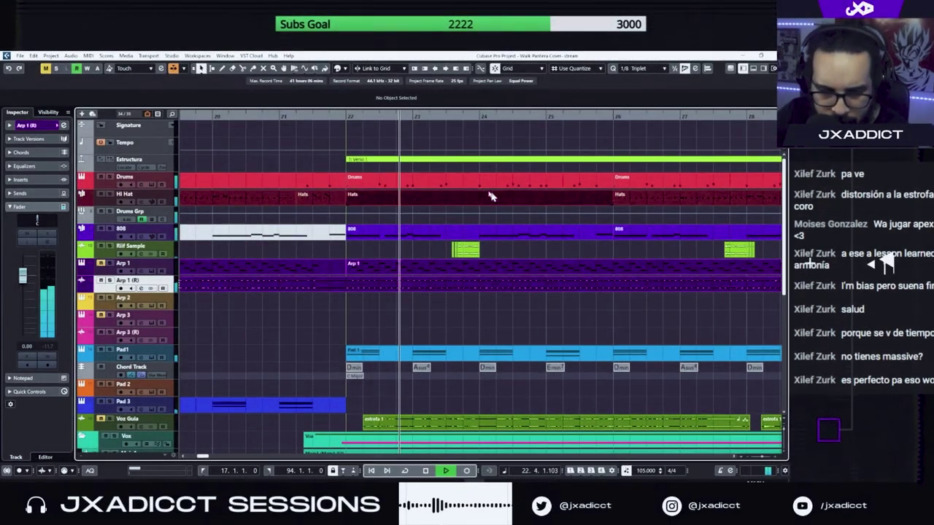
Split the Pad1 clip at 25.4.2.40, mute its opening Verse 1 section, and play the passage again
{"action": "scroll", "coordinate": [483, 187], "scroll_direction": "down", "scroll_amount": 3}
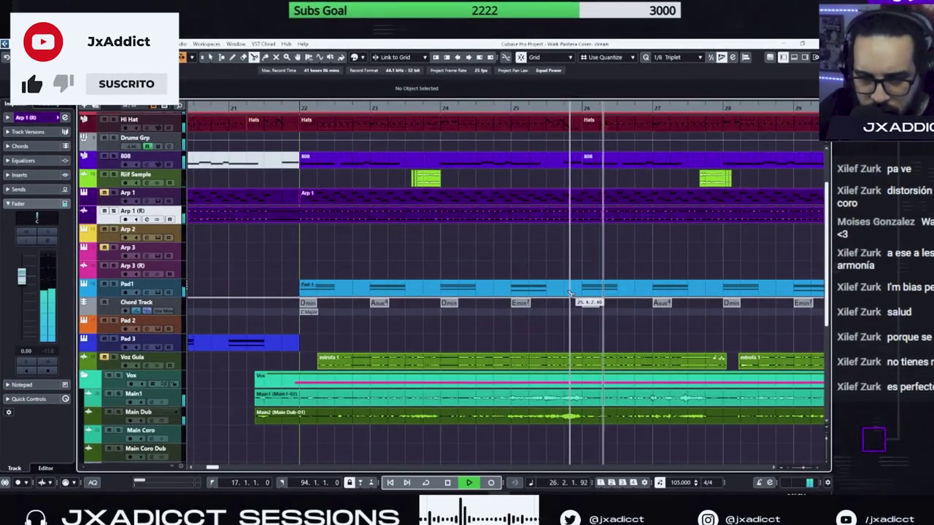
{"action": "key", "text": "7"}
{"action": "left_click", "coordinate": [527, 289]}
{"action": "key", "text": "space"}
{"action": "key", "text": "space"}
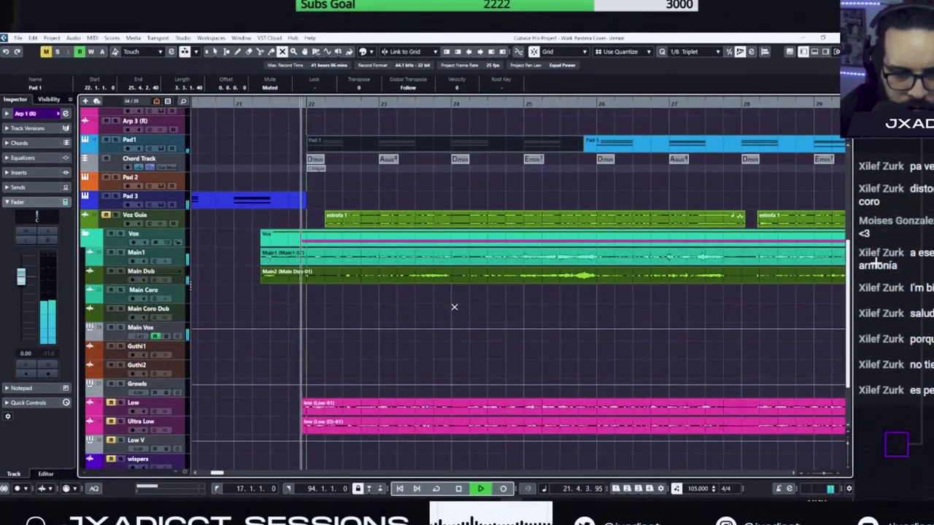
Split the Arp 1 (R) clip at bar 26 and transpose its section from bar 22 to 26 by -12
{"action": "scroll", "coordinate": [456, 305], "scroll_direction": "up", "scroll_amount": 3}
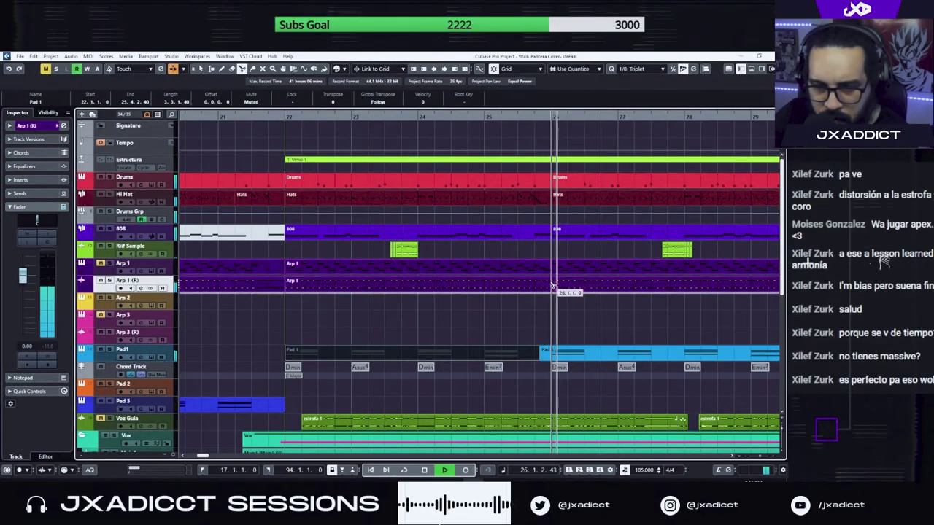
{"action": "left_click", "coordinate": [552, 286]}
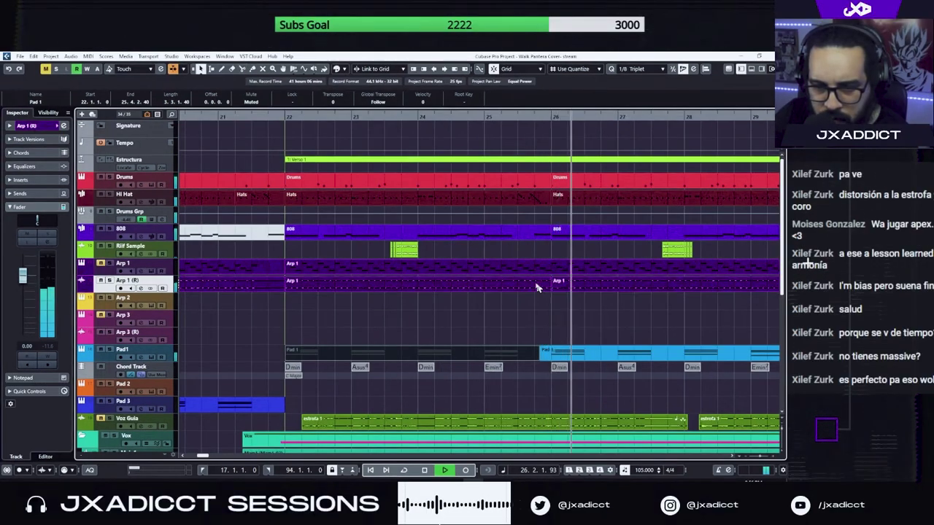
{"action": "key", "text": "1"}
{"action": "left_click", "coordinate": [450, 286]}
{"action": "key", "text": "space"}
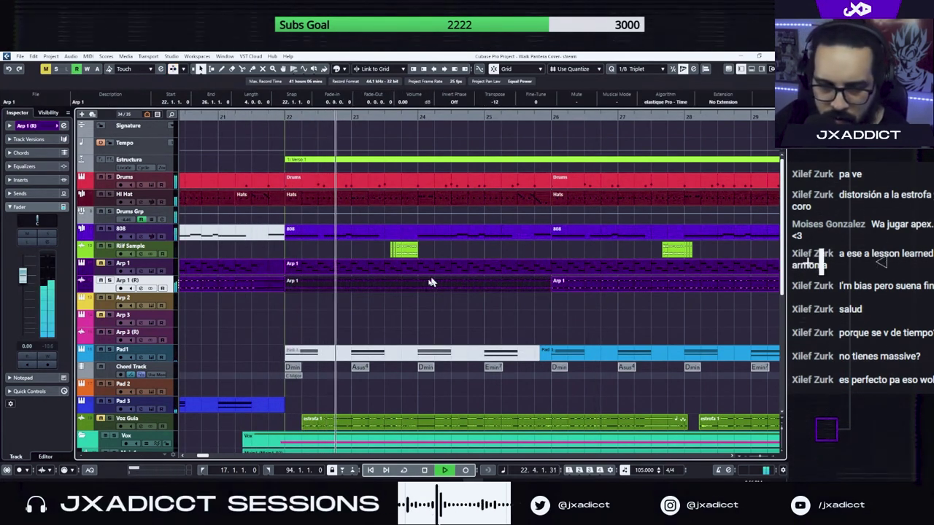
Open the Hi Hat clip that starts at bar 22 and lower all its notes by one octave
{"action": "left_click", "coordinate": [332, 205]}
{"action": "double_click", "coordinate": [332, 207]}
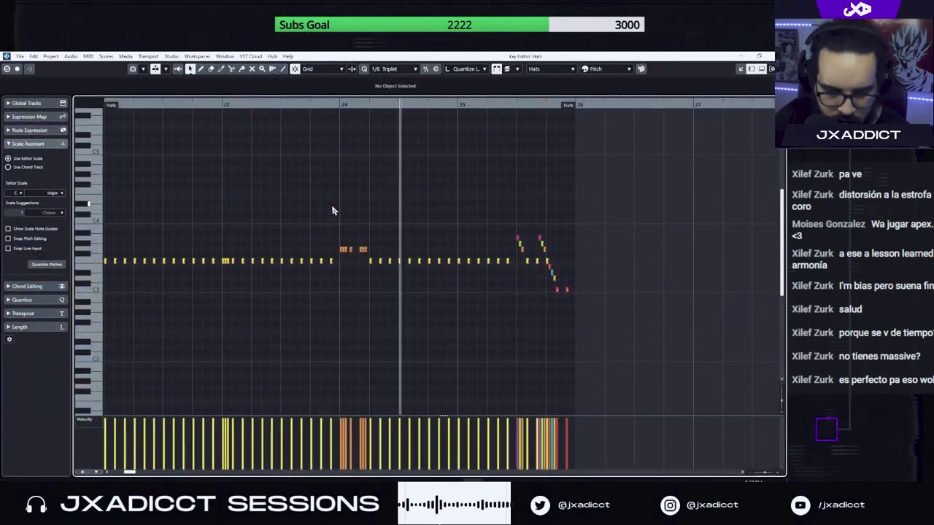
{"action": "left_click_drag", "start_coordinate": [596, 327], "coordinate": [228, 179]}
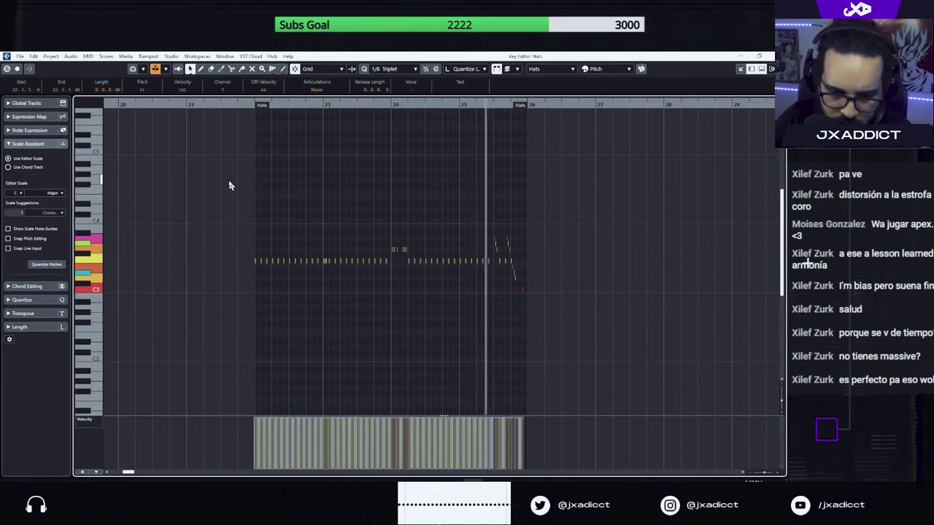
{"action": "key", "text": "shift+Down"}
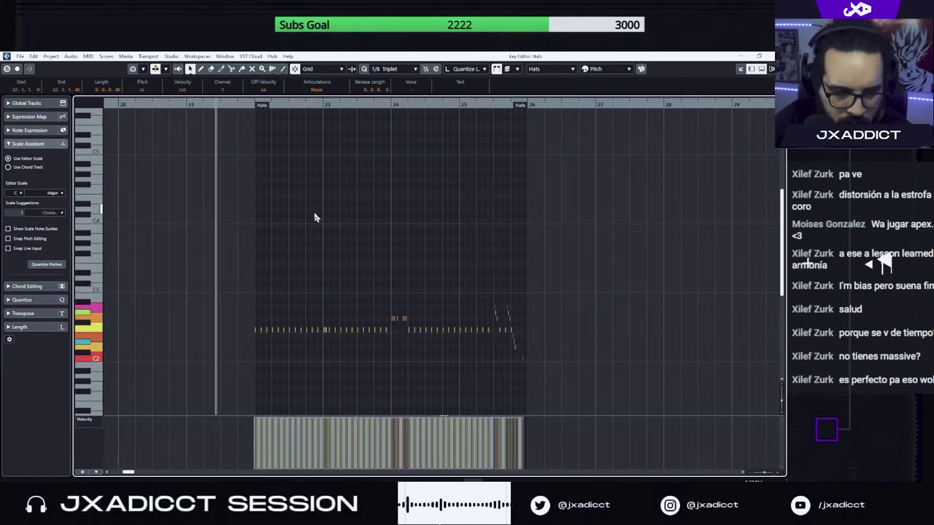
Lower all the hi-hat notes by a second octave and close the note editor
{"action": "scroll", "coordinate": [314, 212], "scroll_direction": "down", "scroll_amount": 3}
{"action": "left_click", "coordinate": [339, 213]}
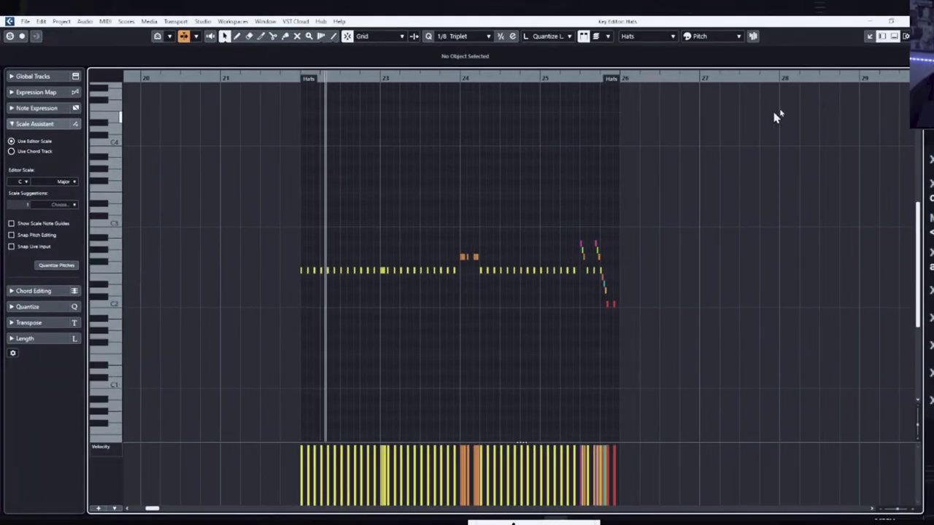
{"action": "left_click_drag", "start_coordinate": [688, 363], "coordinate": [228, 189]}
{"action": "key", "text": "shift+Down"}
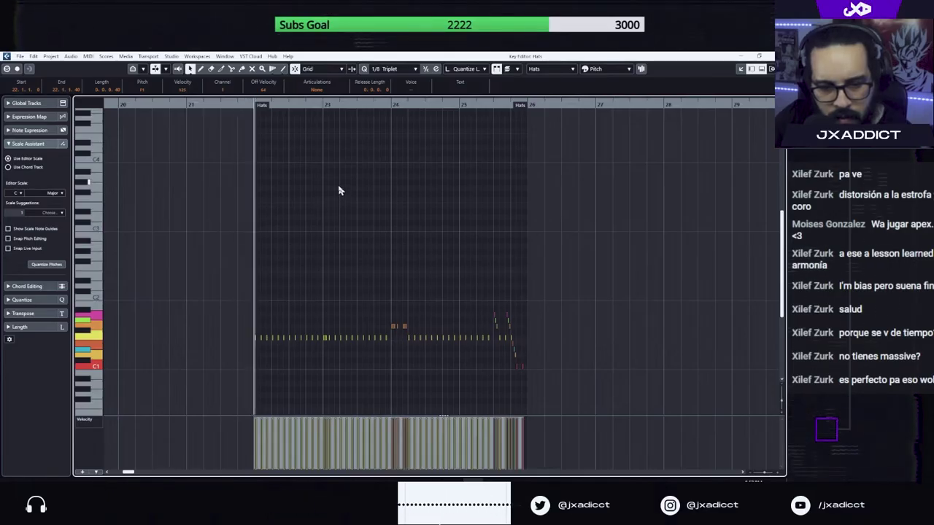
{"action": "left_click", "coordinate": [777, 56]}
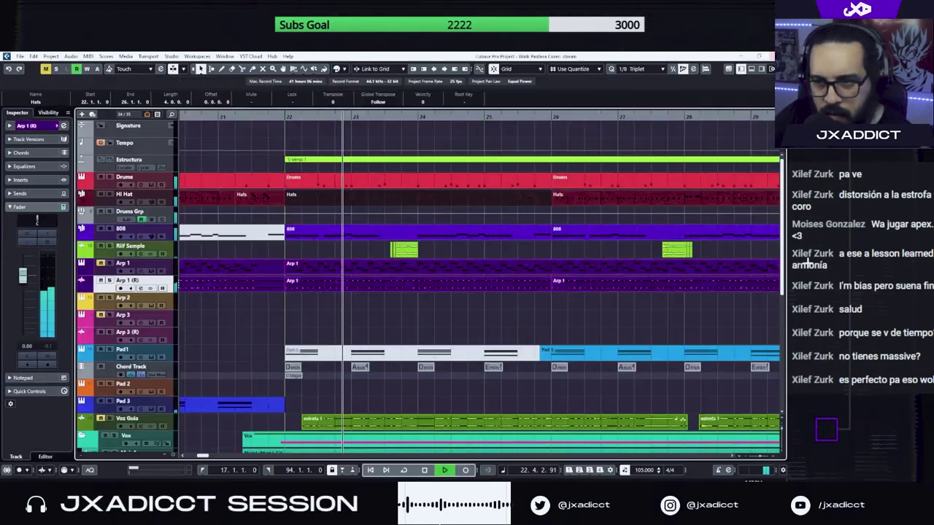
Mute the Drums clip that spans bars 22 to 26 in Verse 1
{"action": "left_click", "coordinate": [309, 189]}
{"action": "key", "text": "7"}
{"action": "left_click", "coordinate": [326, 181]}
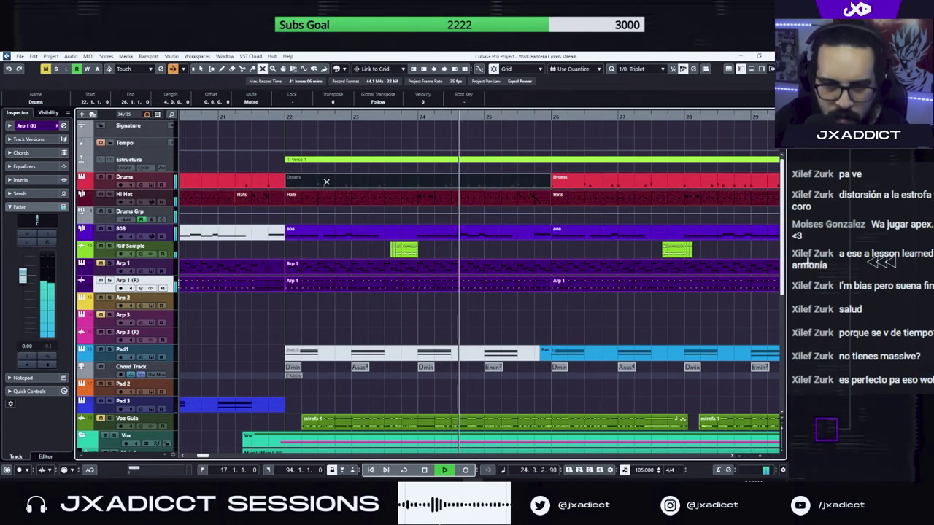
{"action": "key", "text": "1"}
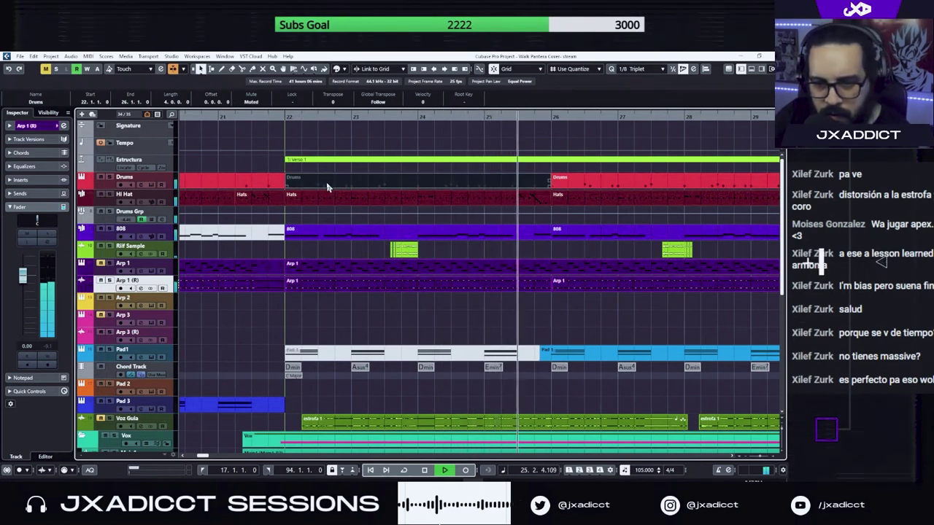
Play back the transition into Verse 1 with the Drums clip muted and examine the tracks around bar 22
{"action": "key", "text": "g"}
{"action": "key", "text": "g"}
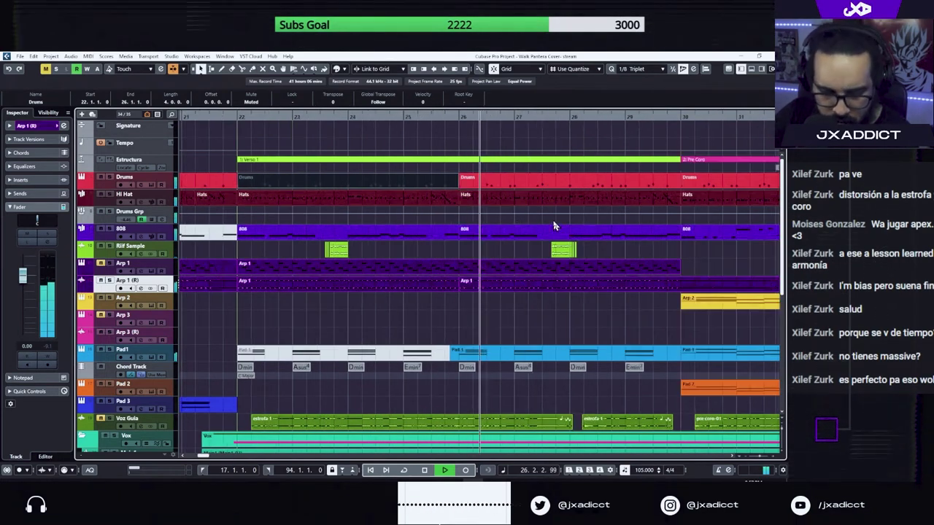
{"action": "key", "text": "g"}
{"action": "scroll", "coordinate": [347, 205], "scroll_direction": "down", "scroll_amount": 2}
{"action": "scroll", "coordinate": [347, 205], "scroll_direction": "up", "scroll_amount": 1}
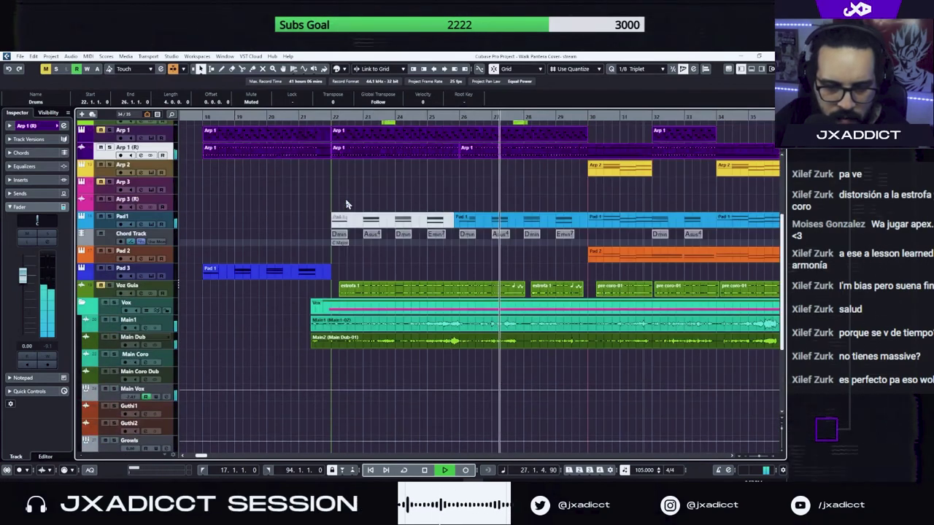
{"action": "scroll", "coordinate": [439, 182], "scroll_direction": "up", "scroll_amount": 4}
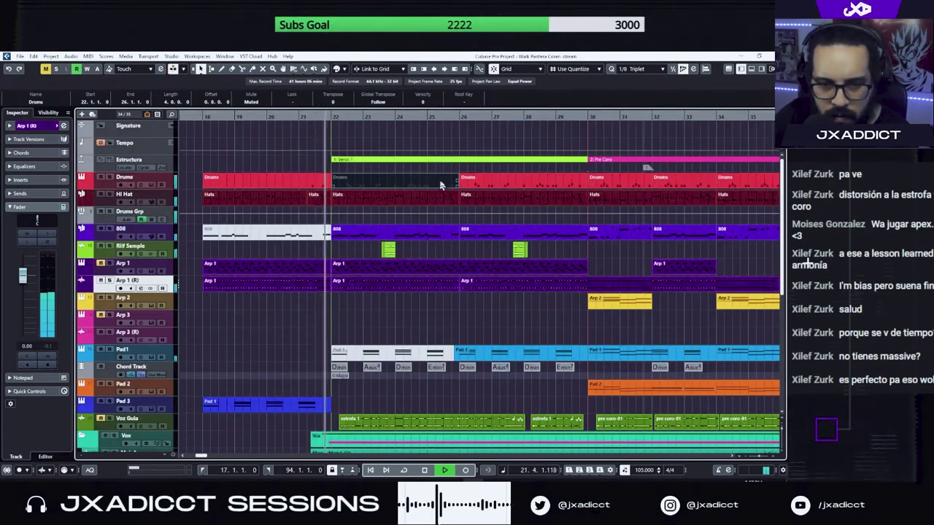
{"action": "key", "text": "h"}
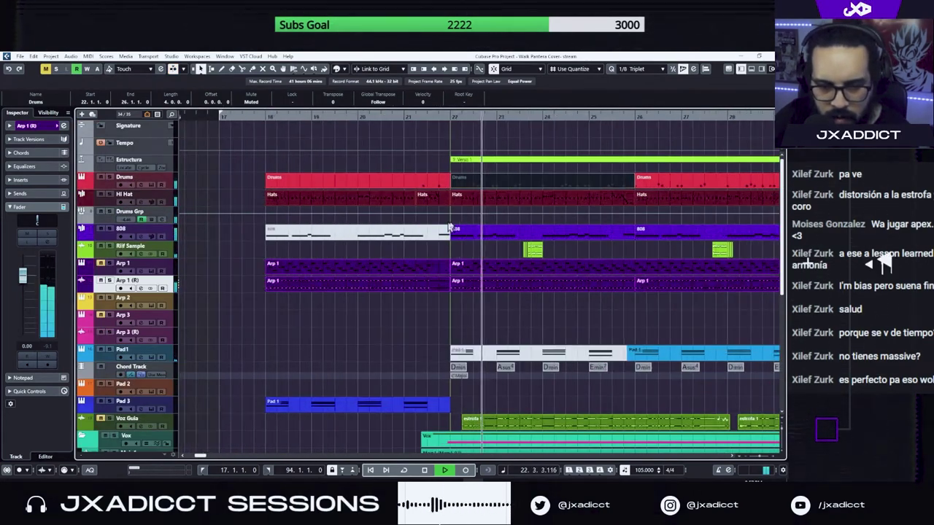
{"action": "key", "text": "h"}
{"action": "key", "text": "h"}
{"action": "key", "text": "h"}
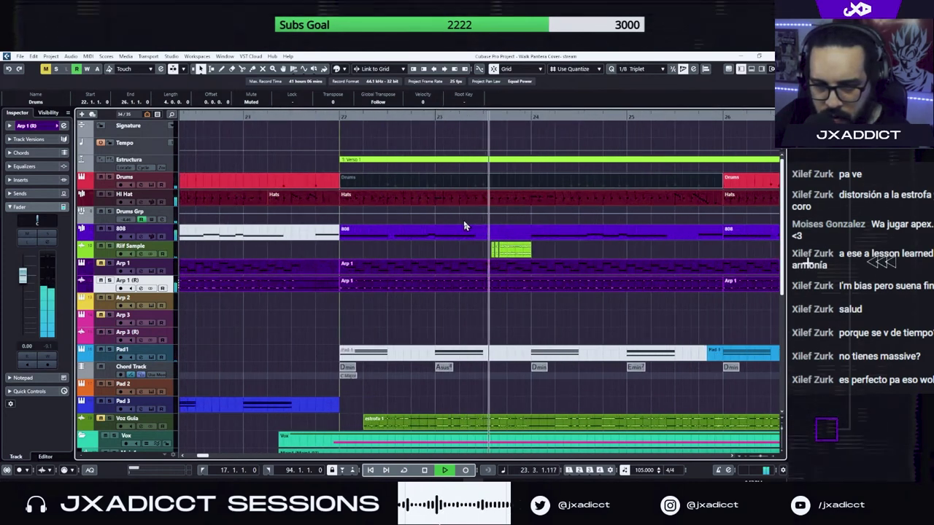
{"action": "key", "text": "g"}
{"action": "key", "text": "g"}
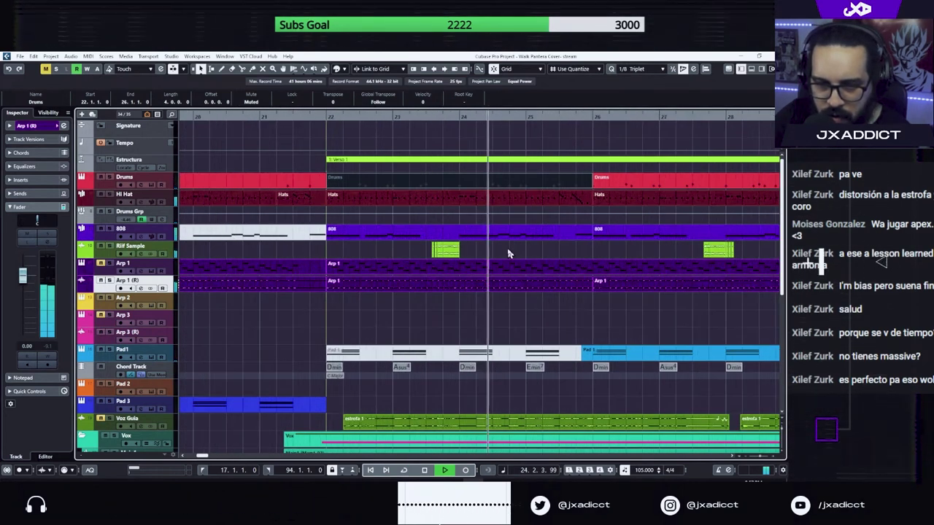
{"action": "key", "text": "g"}
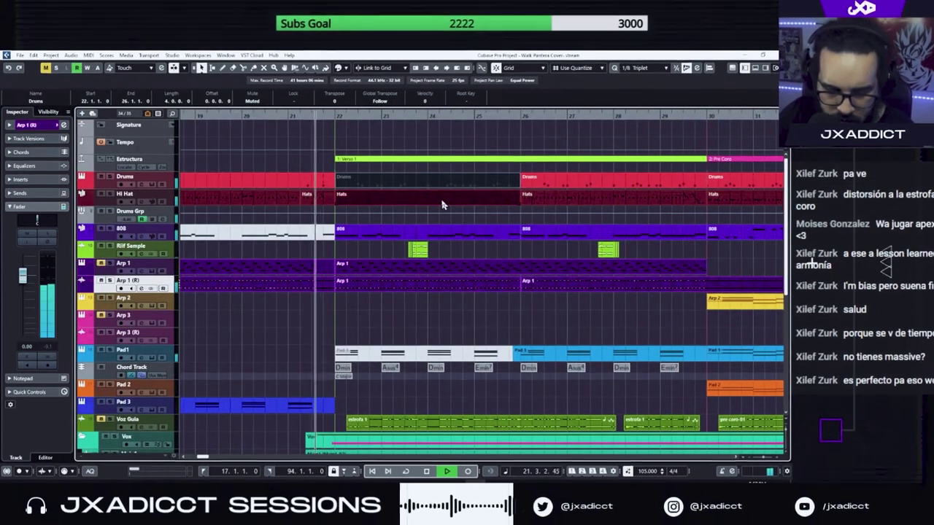
Try muting the Hi Hat clip at bar 22 and restore the muted Drums clip above it
{"action": "key", "text": "7"}
{"action": "left_click", "coordinate": [439, 200]}
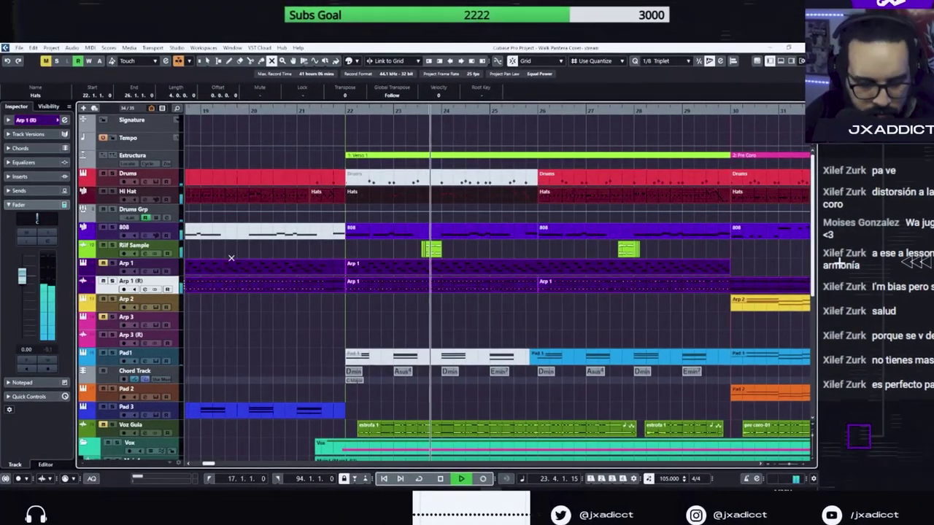
Duplicate the Arp 1 (R) track and delete every clip from the copy
{"action": "right_click", "coordinate": [102, 295]}
{"action": "left_click", "coordinate": [197, 97]}
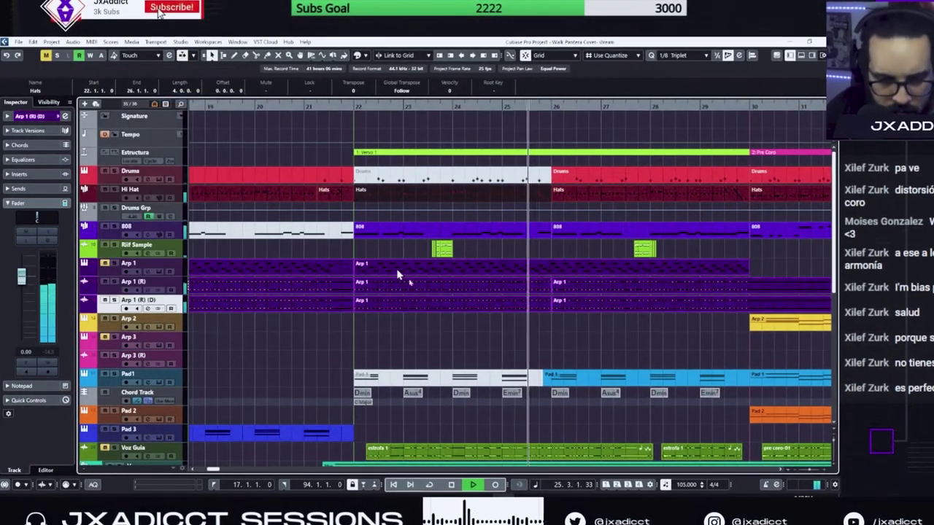
{"action": "key", "text": "g"}
{"action": "key", "text": "g"}
{"action": "key", "text": "g"}
{"action": "key", "text": "g"}
{"action": "key", "text": "g"}
{"action": "key", "text": "g"}
{"action": "key", "text": "g"}
{"action": "key", "text": "g"}
{"action": "key", "text": "g"}
{"action": "key", "text": "g"}
{"action": "key", "text": "g"}
{"action": "key", "text": "g"}
{"action": "key", "text": "g"}
{"action": "key", "text": "g"}
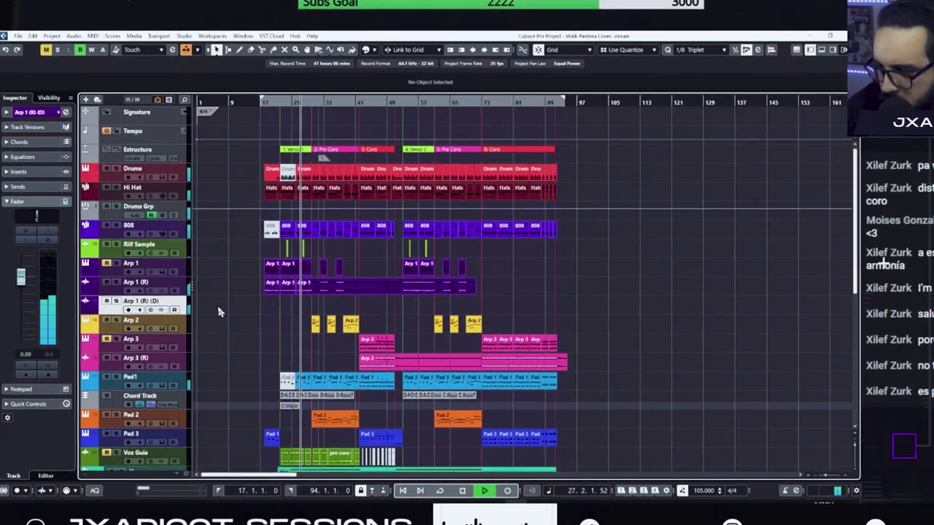
Move the transposed Arp 1 clip at bars 22 to 26 from Arp 1 (R) onto the duplicated track
{"action": "key", "text": "h"}
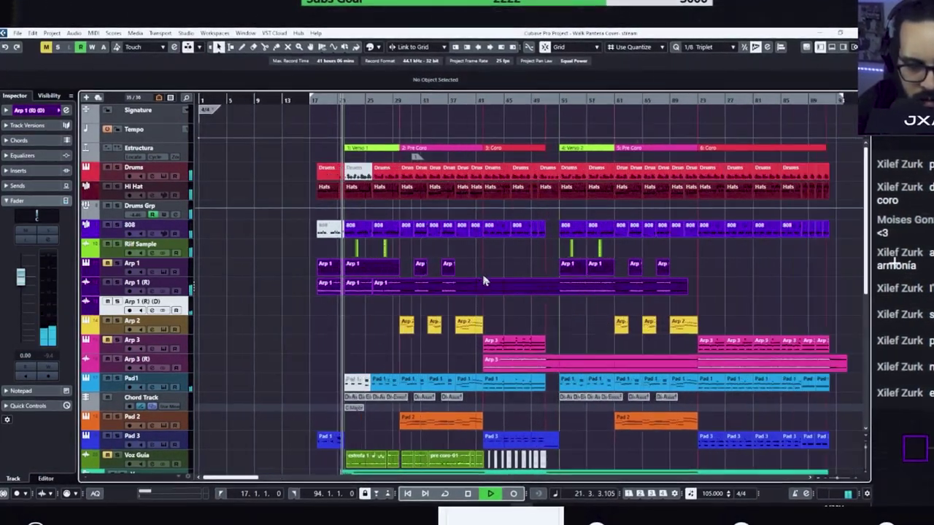
{"action": "key", "text": "h"}
{"action": "key", "text": "h"}
{"action": "key", "text": "h"}
{"action": "key", "text": "h"}
{"action": "key", "text": "h"}
{"action": "key", "text": "h"}
{"action": "key", "text": "h"}
{"action": "key", "text": "h"}
{"action": "key", "text": "h"}
{"action": "key", "text": "h"}
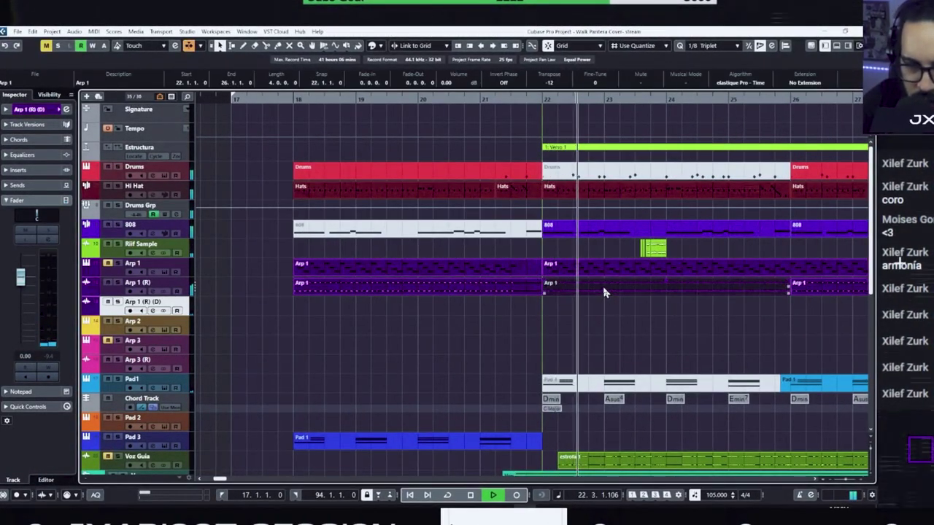
{"action": "key", "text": "g"}
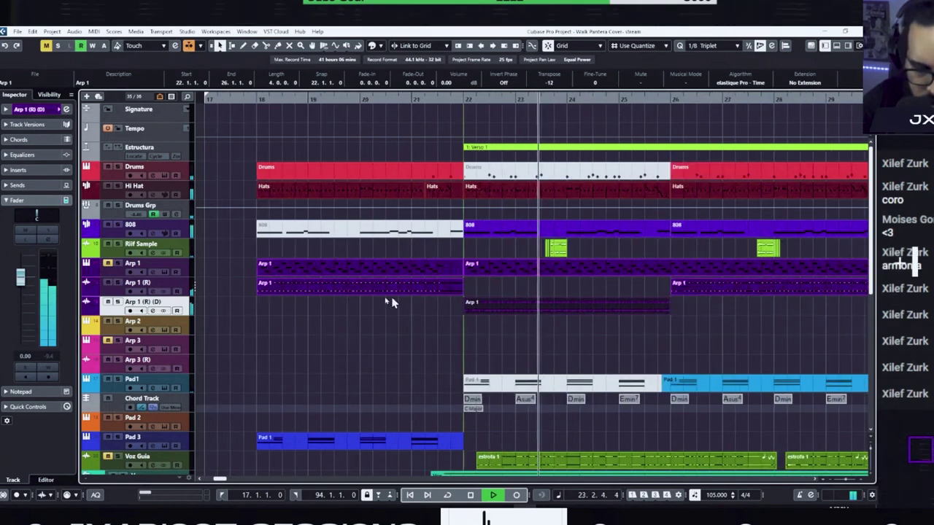
Solo the Arp 1 (R) (D) track and load the Frequency equalizer in its fourth insert slot
{"action": "left_click", "coordinate": [118, 303]}
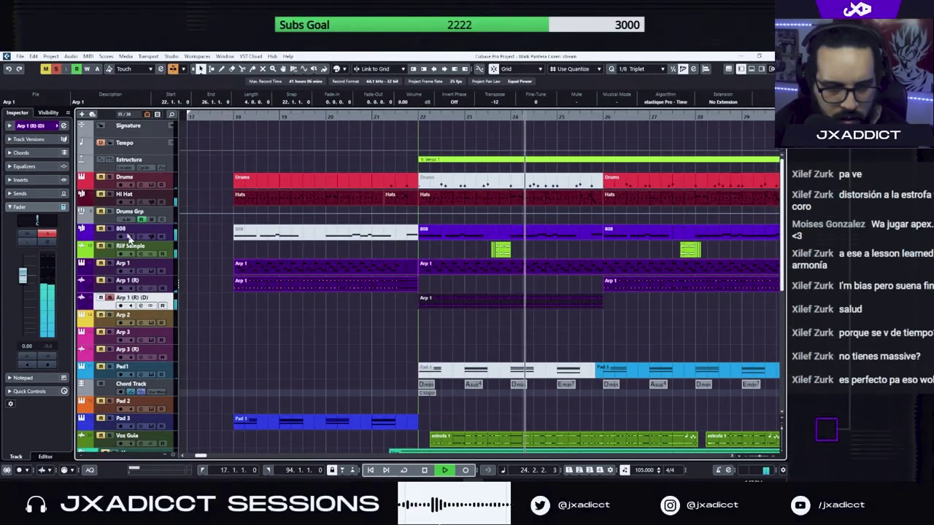
{"action": "left_click", "coordinate": [39, 181]}
{"action": "left_click", "coordinate": [37, 235]}
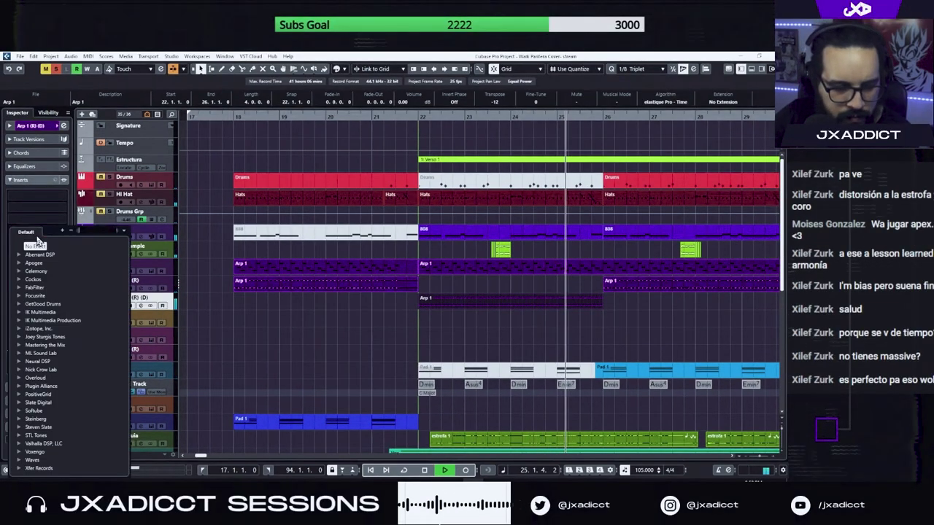
{"action": "type", "text": "fre"}
{"action": "left_click", "coordinate": [53, 288]}
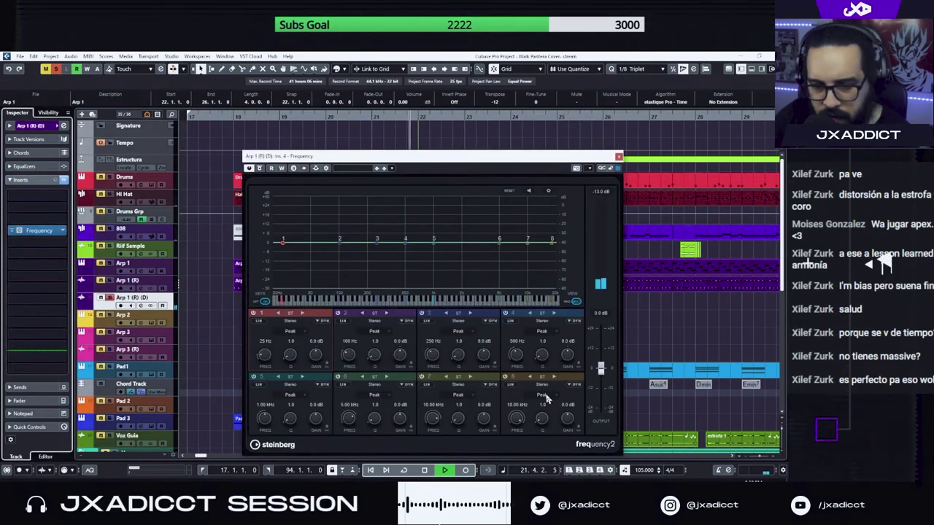
Set Frequency's band 8 to a Cut 24 filter at about 2.38 kHz and close the equalizer window
{"action": "left_click", "coordinate": [547, 399]}
{"action": "left_click", "coordinate": [546, 345]}
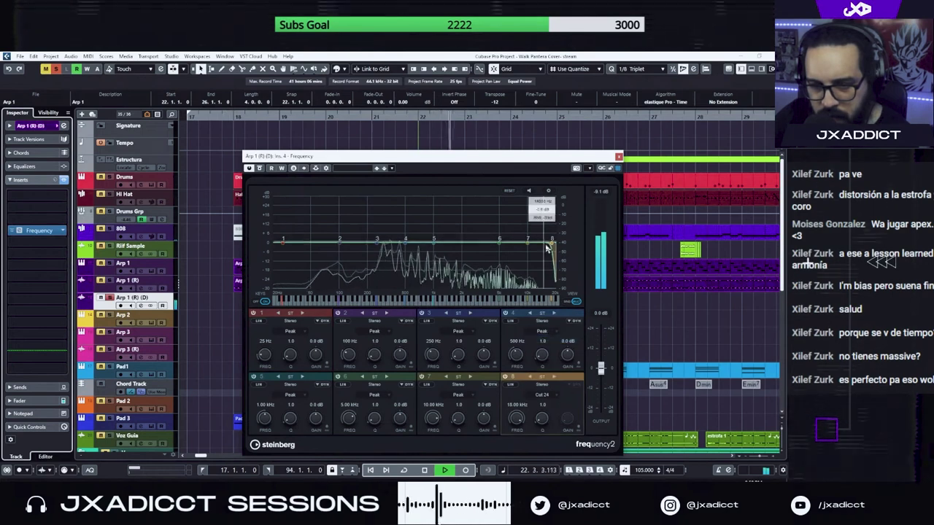
{"action": "left_click_drag", "start_coordinate": [546, 245], "coordinate": [469, 246]}
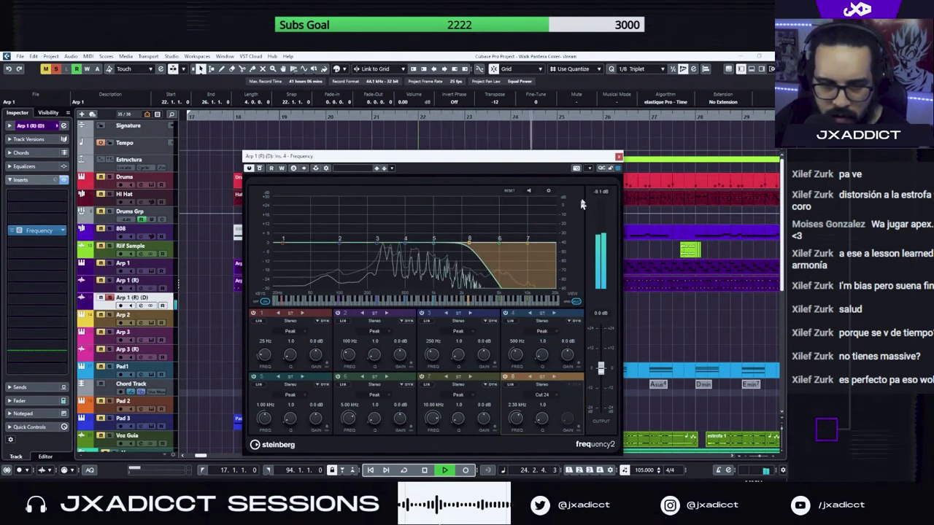
{"action": "left_click", "coordinate": [618, 156]}
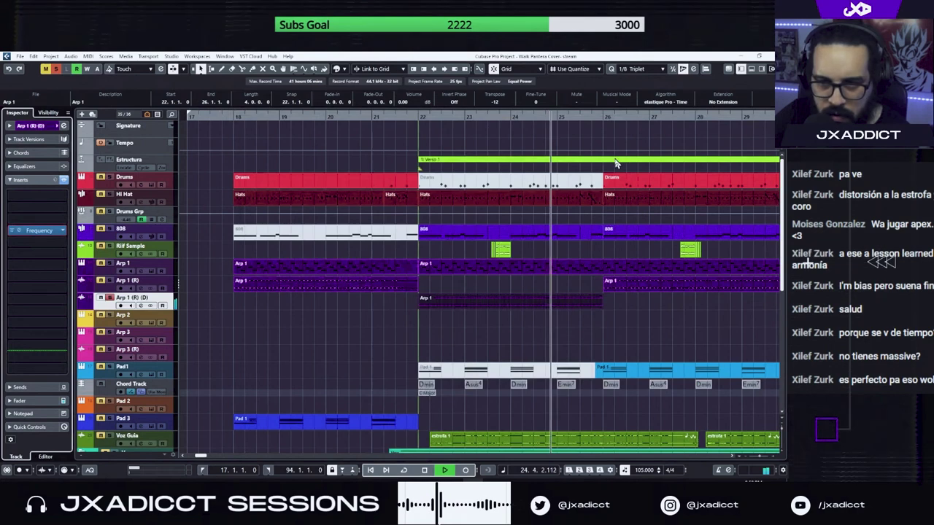
Try the elastique efficient - Pitch algorithm on the transposed Arp 1 clip and replay it from bar 21
{"action": "left_click", "coordinate": [664, 102]}
{"action": "mouse_move", "coordinate": [679, 111]}
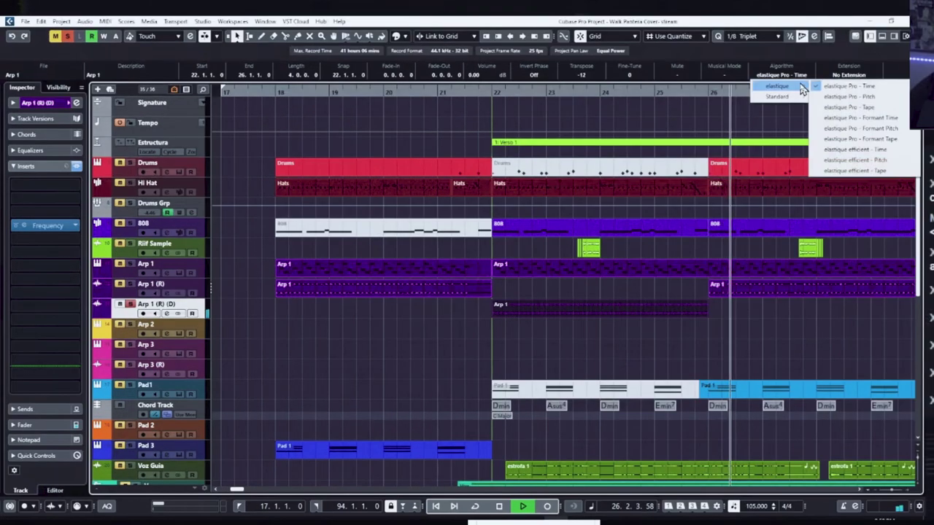
{"action": "left_click", "coordinate": [869, 160]}
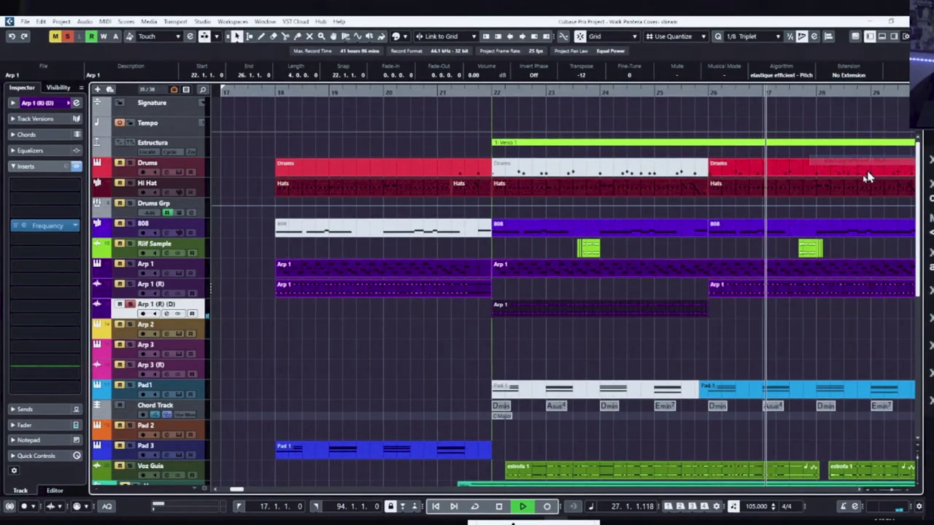
{"action": "key", "text": "space"}
{"action": "left_click", "coordinate": [795, 76]}
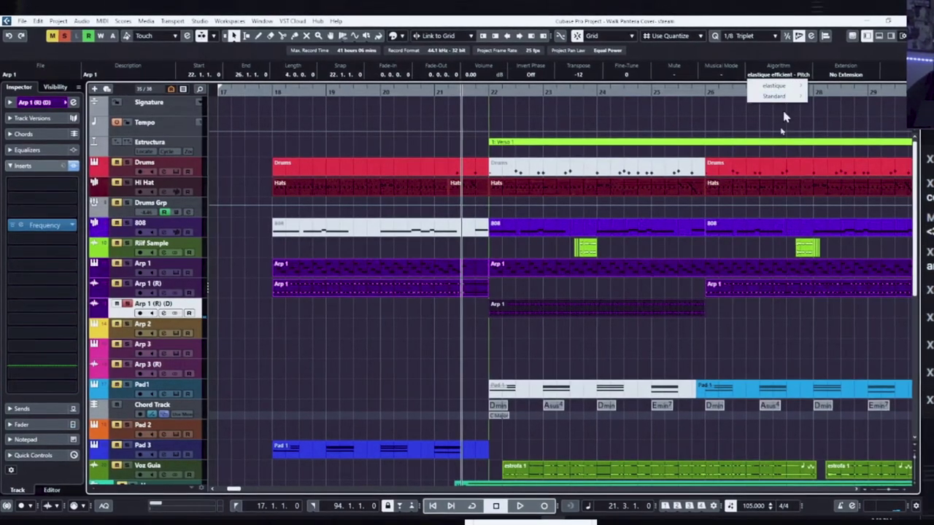
{"action": "left_click", "coordinate": [753, 327]}
{"action": "key", "text": "space"}
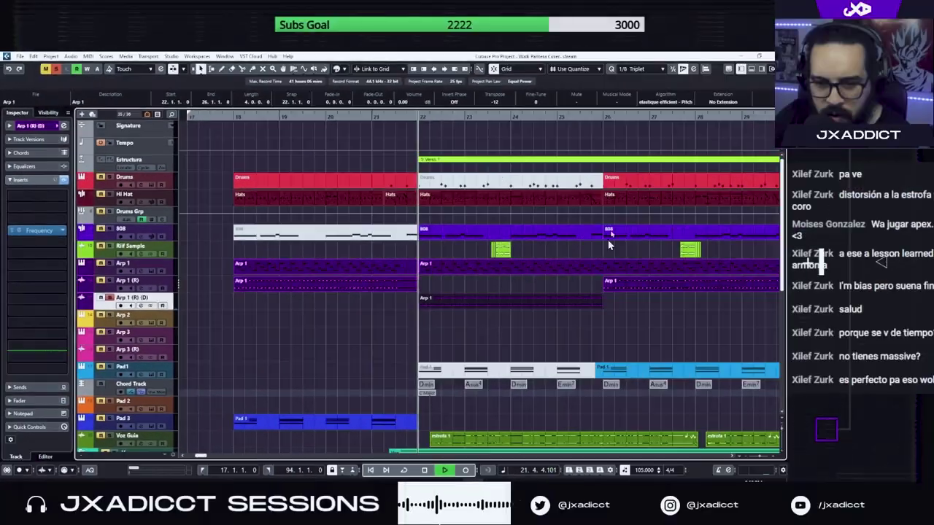
Set the transposed Arp 1 clip's algorithm to elastique Pro - Pitch and deselect the clip
{"action": "left_click", "coordinate": [666, 101]}
{"action": "mouse_move", "coordinate": [664, 112]}
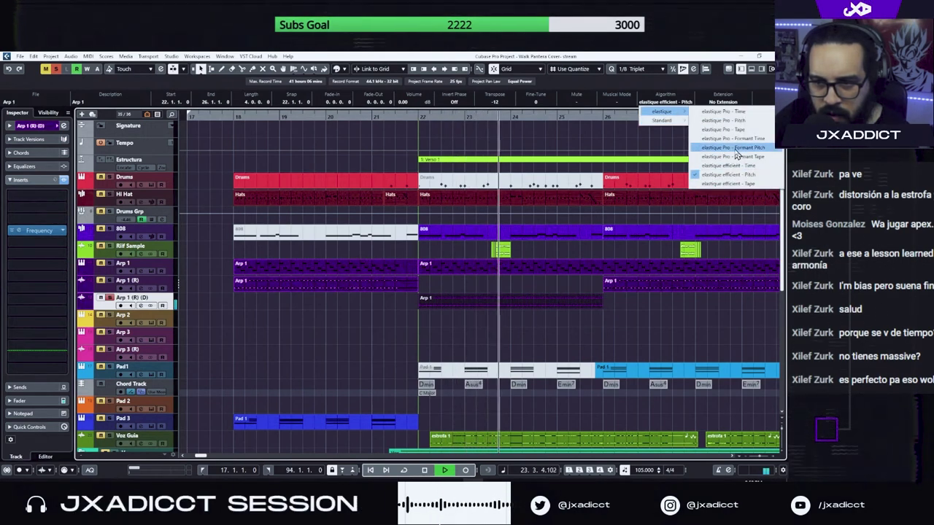
{"action": "left_click", "coordinate": [742, 143]}
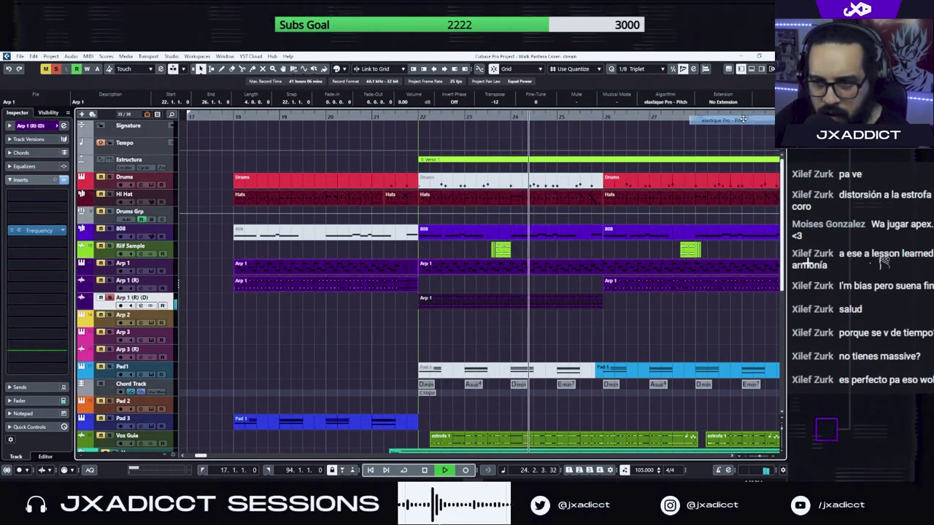
{"action": "left_click", "coordinate": [639, 334]}
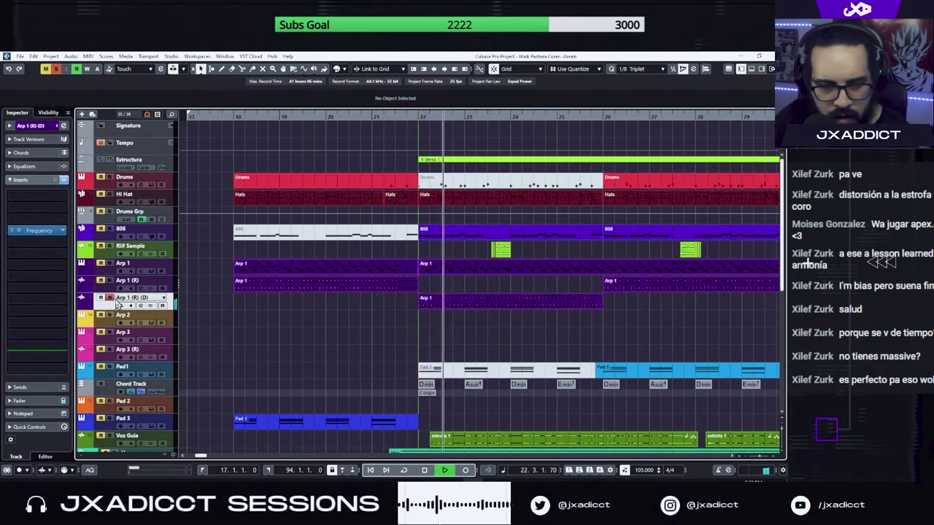
Load ValhallaSupermassive in the sixth insert slot of the Arp 1 (R) (D) track
{"action": "left_click", "coordinate": [30, 252]}
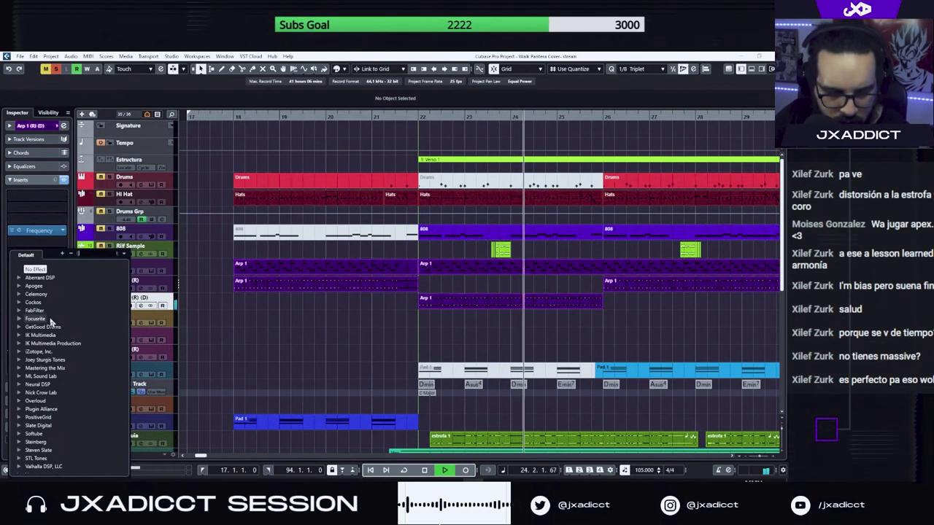
{"action": "type", "text": "voc"}
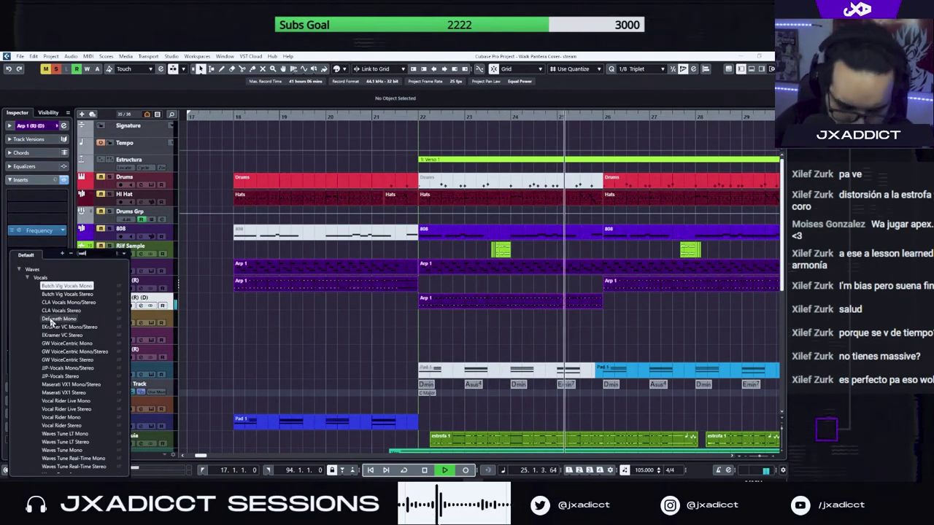
{"action": "type", "text": "h"}
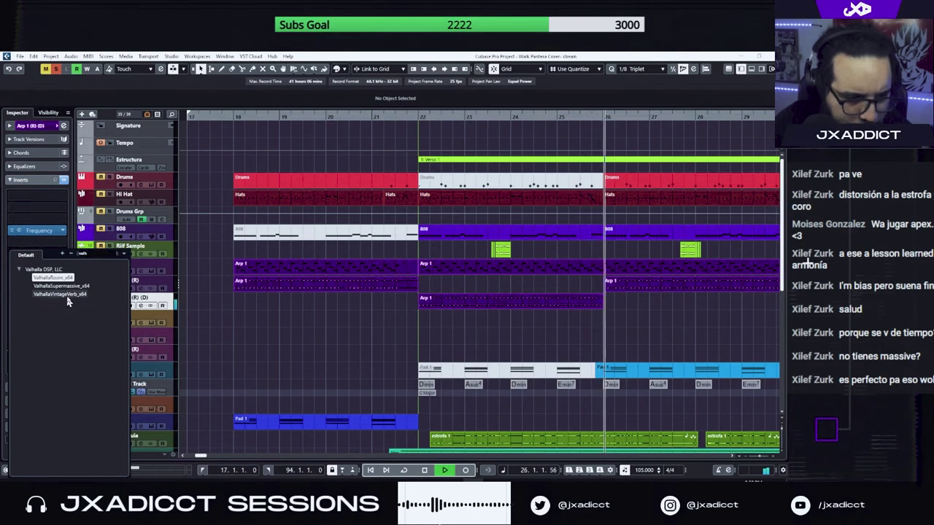
{"action": "left_click", "coordinate": [70, 294]}
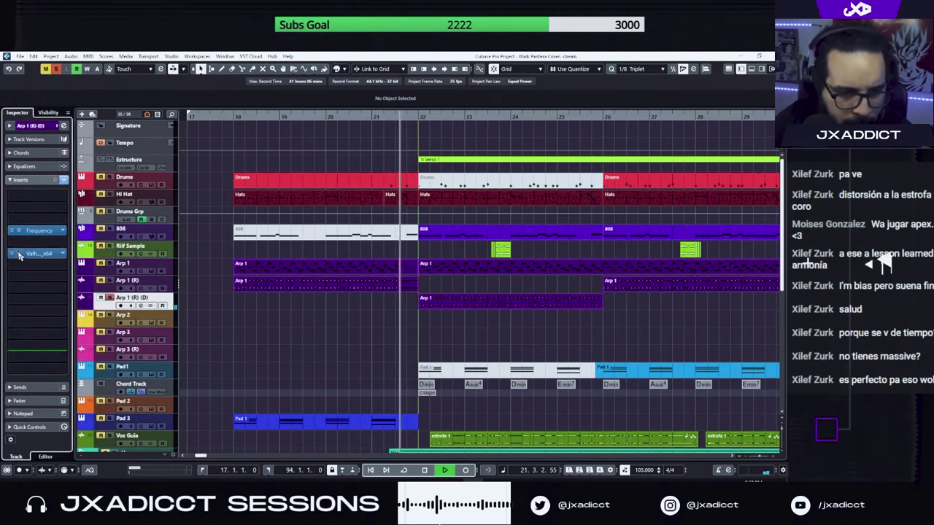
Audition the HalfNoteCluster and DottedEighthOrbits echo presets in ValhallaSupermassive
{"action": "left_click", "coordinate": [500, 335]}
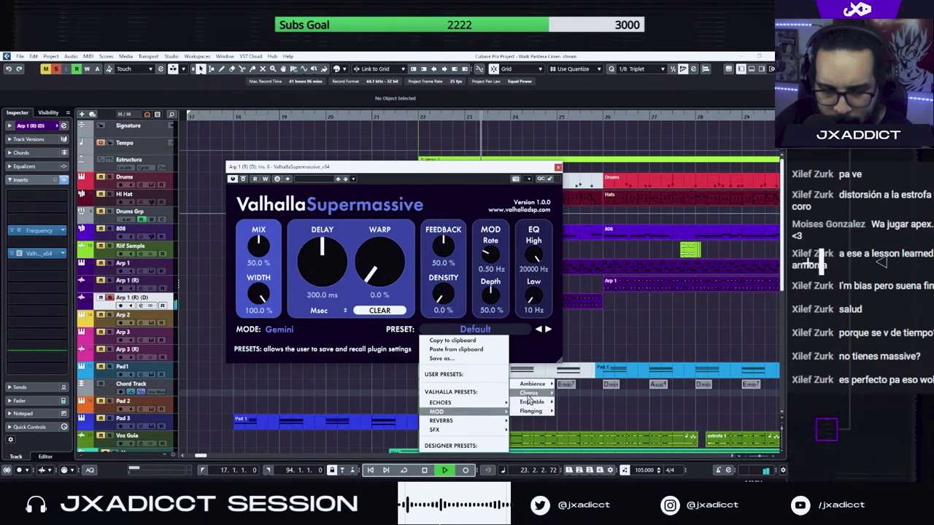
{"action": "mouse_move", "coordinate": [478, 409]}
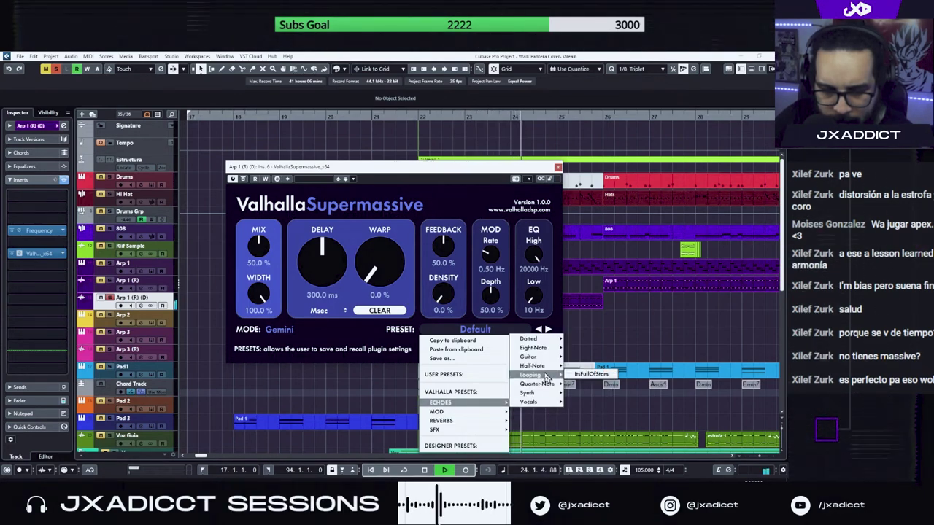
{"action": "left_click", "coordinate": [595, 356]}
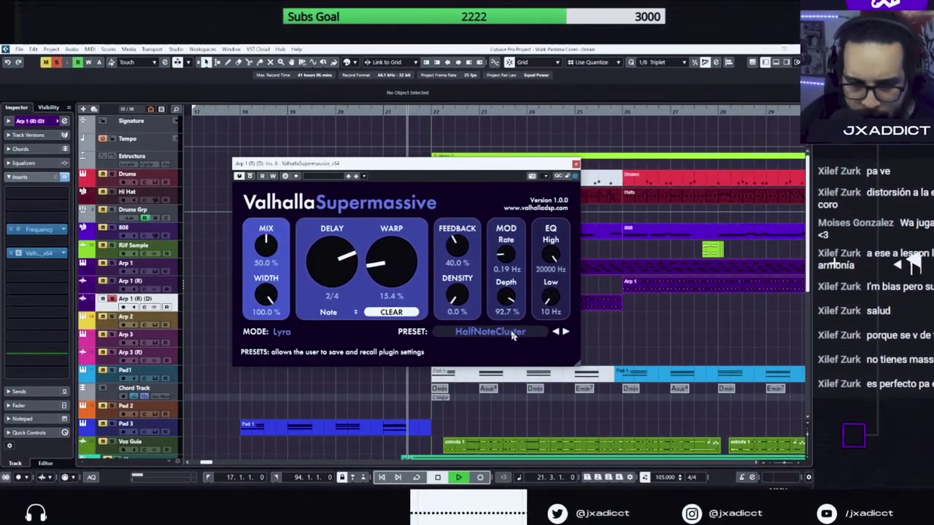
{"action": "left_click", "coordinate": [509, 333]}
{"action": "mouse_move", "coordinate": [495, 426]}
{"action": "mouse_move", "coordinate": [459, 408]}
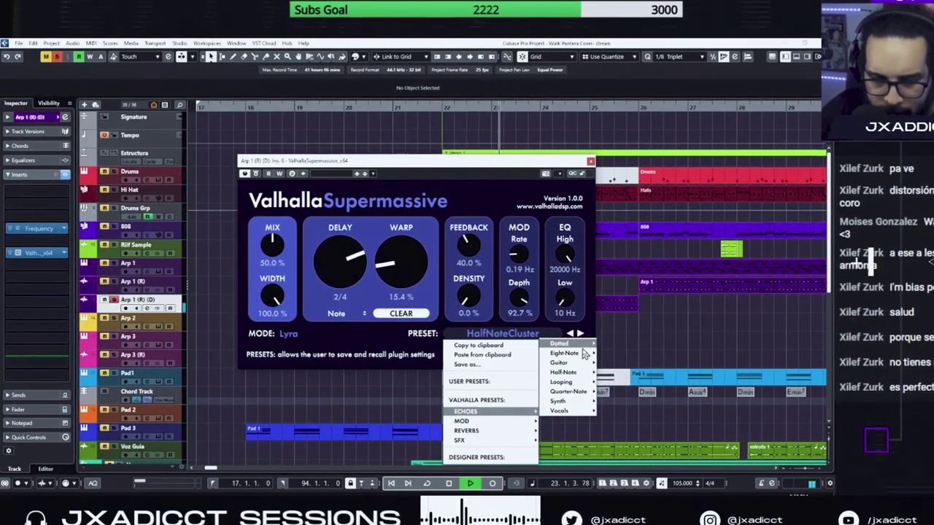
{"action": "mouse_move", "coordinate": [588, 353]}
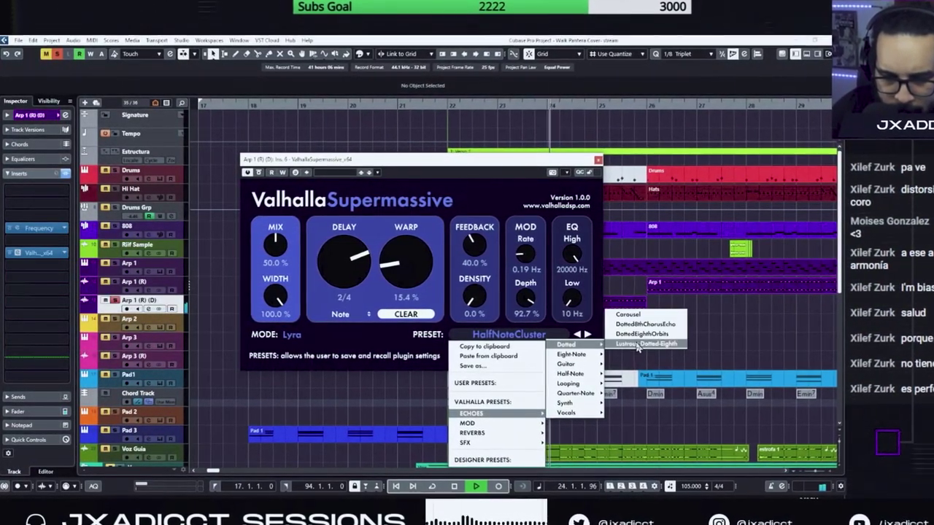
{"action": "left_click", "coordinate": [652, 335]}
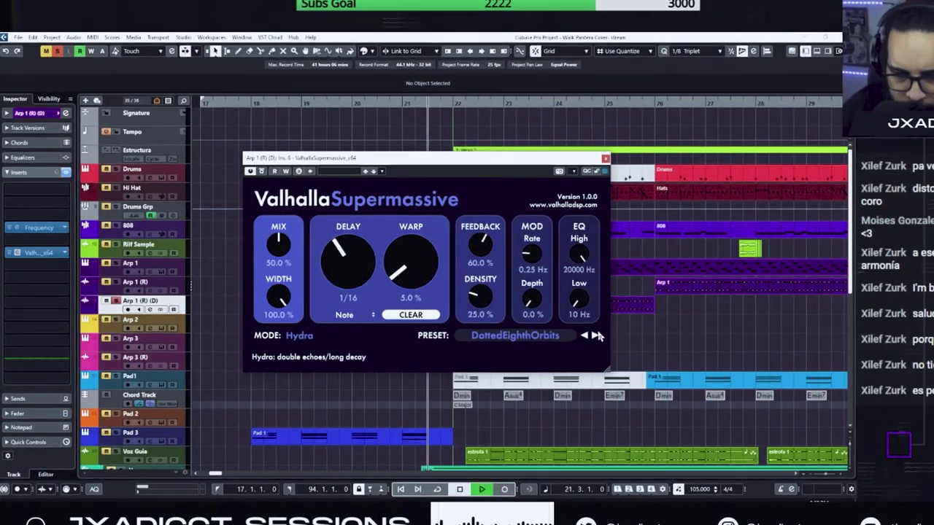
Load the Lead Synth Delay preset in ValhallaSupermassive and close the plug-in window
{"action": "left_click", "coordinate": [543, 336]}
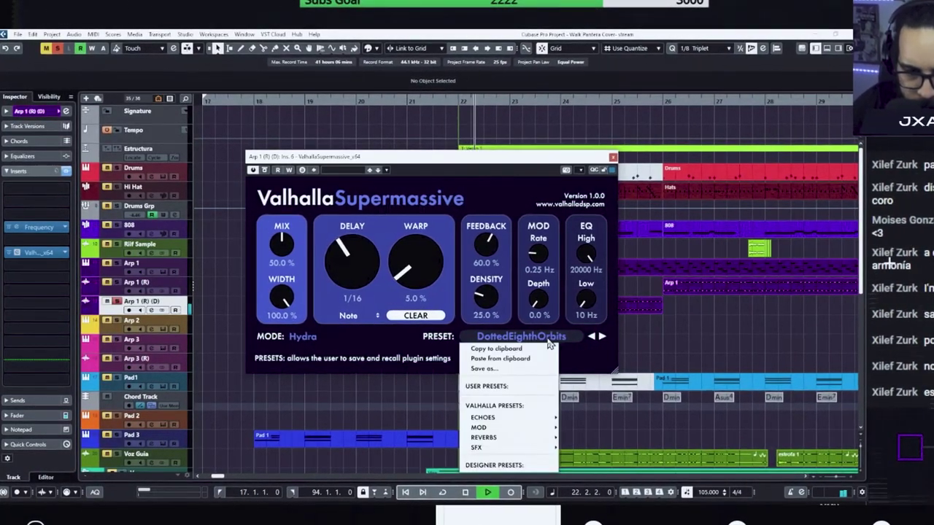
{"action": "mouse_move", "coordinate": [530, 431]}
{"action": "mouse_move", "coordinate": [606, 414]}
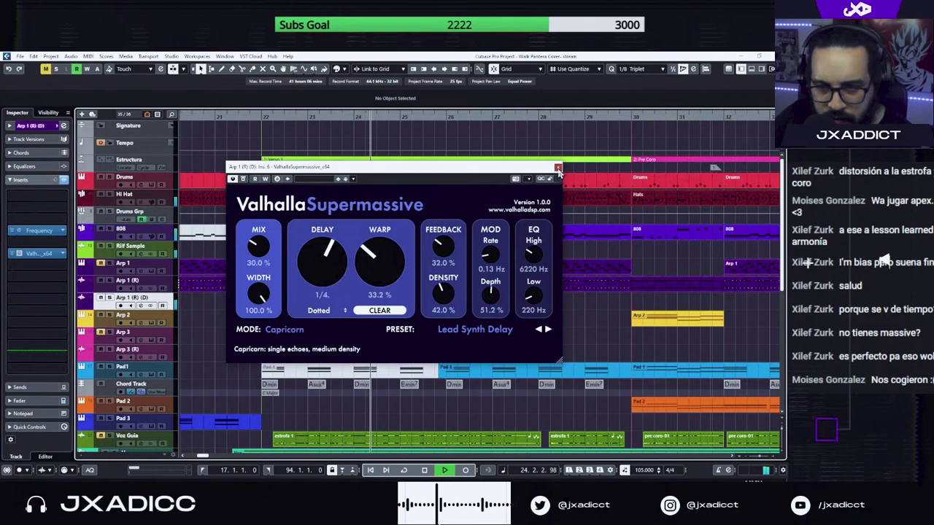
{"action": "left_click", "coordinate": [557, 168]}
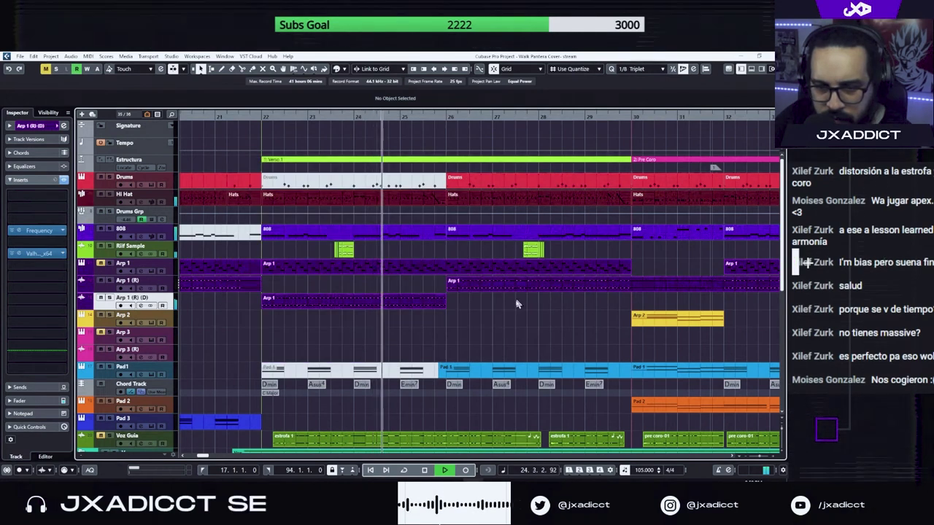
Replay Verse 1 from bar 21 to check how the delayed arp sits in the full mix
{"action": "scroll", "coordinate": [504, 306], "scroll_direction": "down", "scroll_amount": 3}
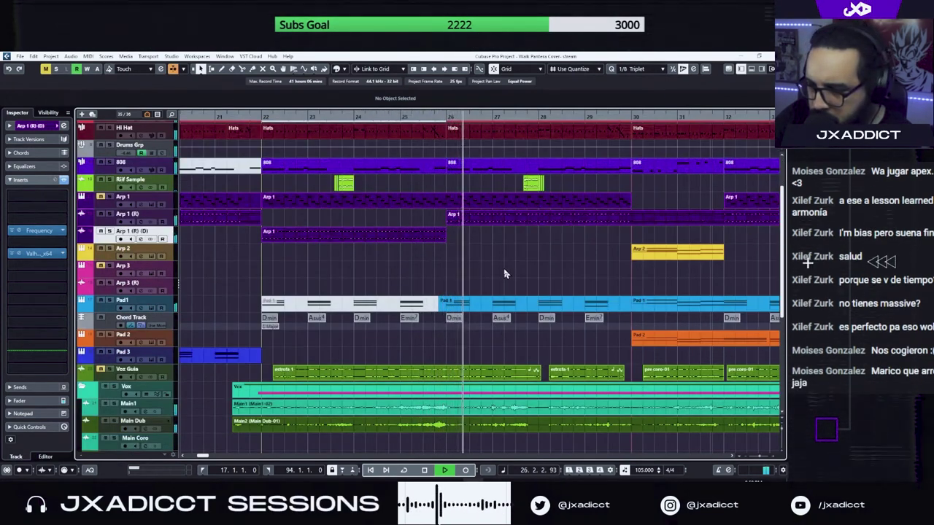
{"action": "key", "text": "space"}
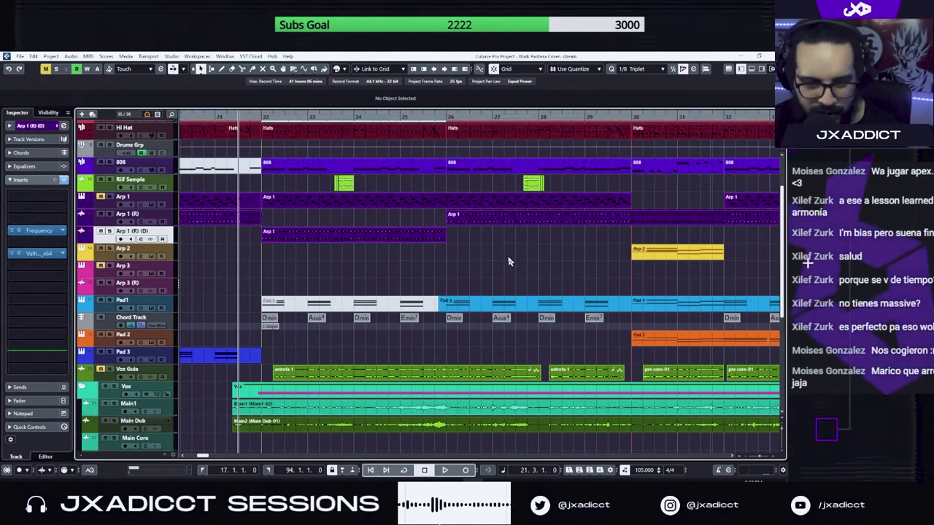
{"action": "key", "text": "space"}
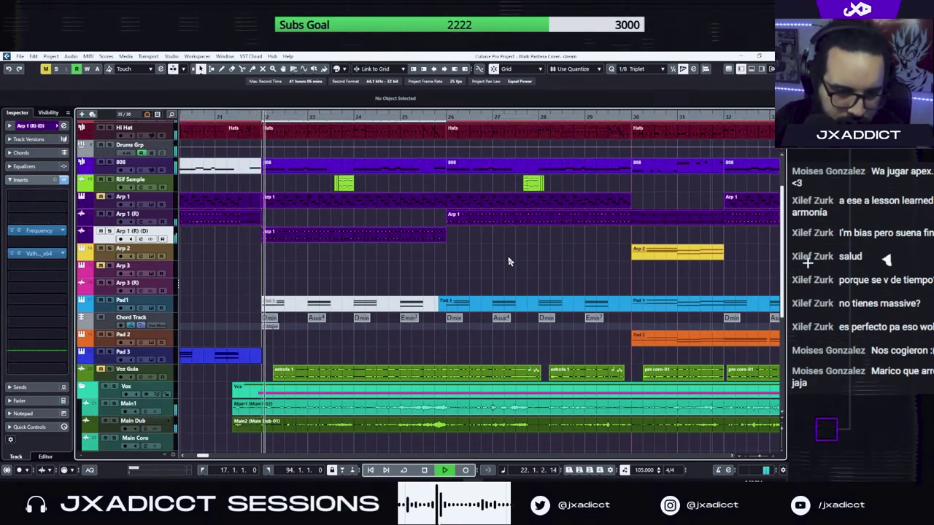
{"action": "key", "text": "g"}
{"action": "key", "text": "g"}
{"action": "key", "text": "g"}
{"action": "key", "text": "h"}
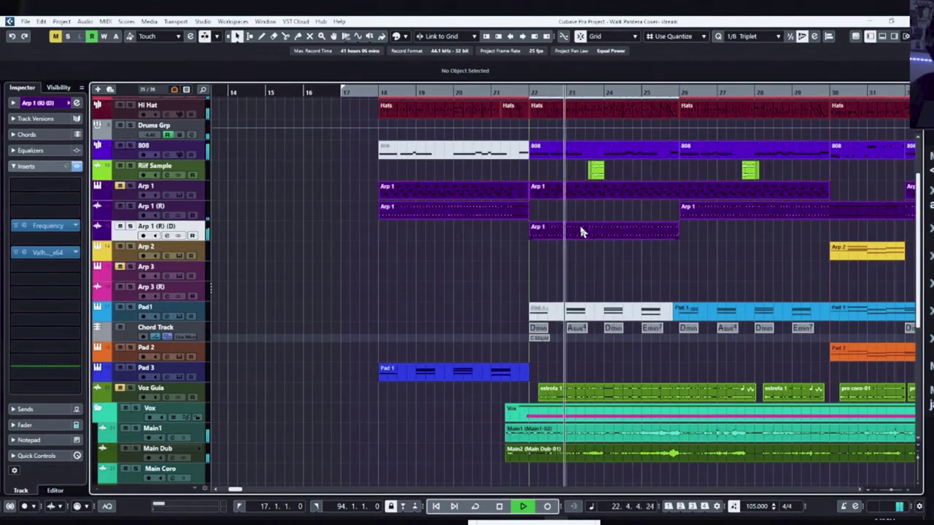
{"action": "key", "text": "g"}
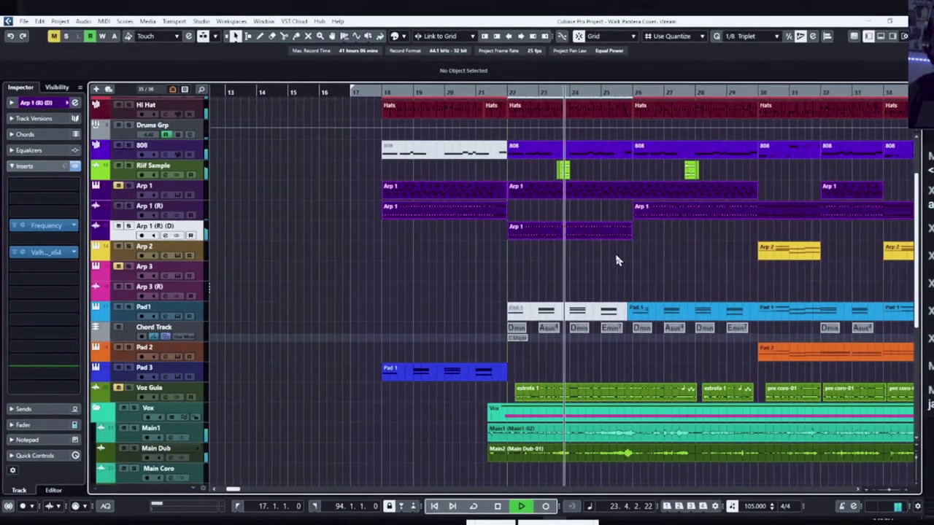
{"action": "key", "text": "g"}
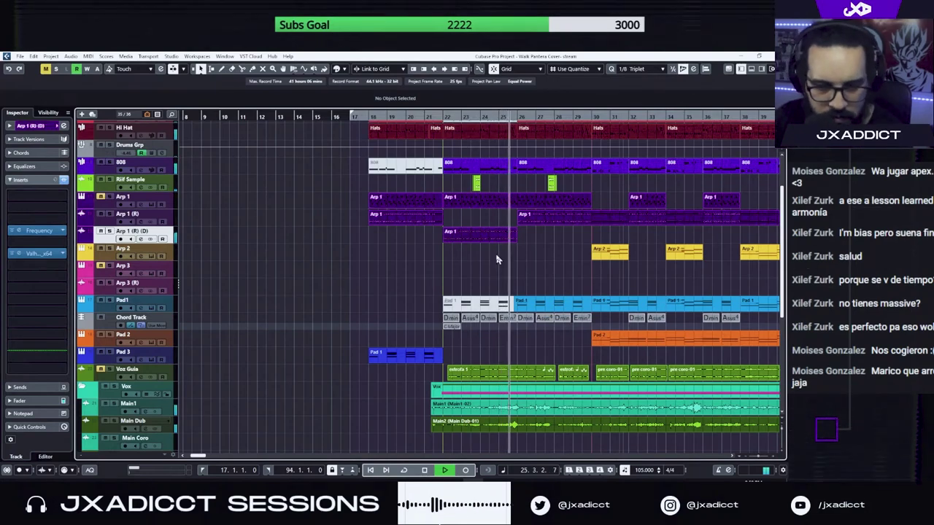
Unmute the Pad 1 clip at bar 22 on the Pad1 track and restart playback just before Verse 1
{"action": "left_click", "coordinate": [482, 309]}
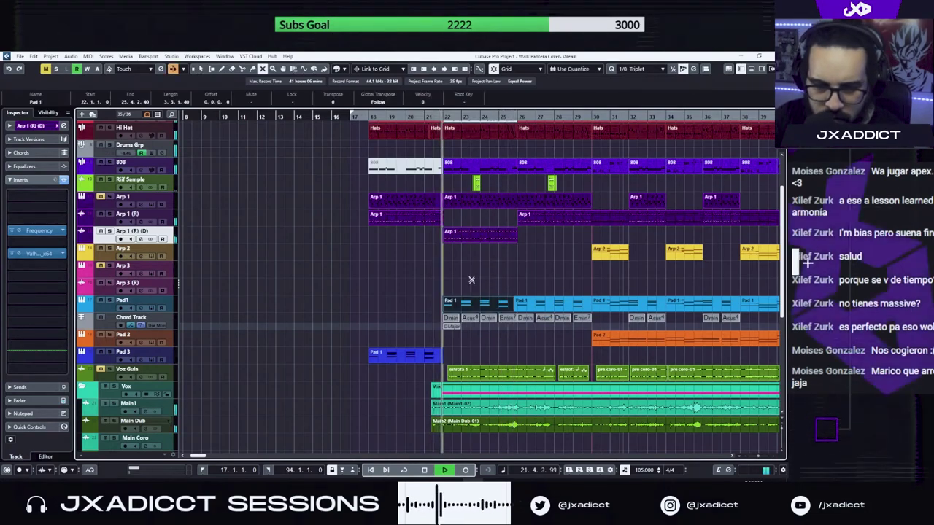
{"action": "key", "text": "1"}
{"action": "key", "text": "space"}
{"action": "left_click", "coordinate": [472, 285]}
{"action": "key", "text": "space"}
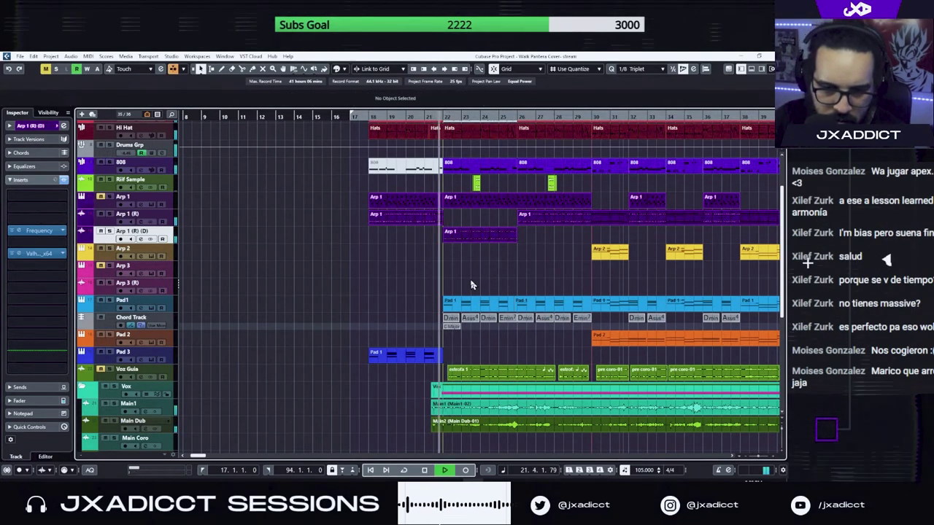
Mute the Arp 1 clip at bars 22 to 26 on Arp 1 (R) (D) and replay the start of Verse 1
{"action": "key", "text": "h"}
{"action": "key", "text": "h"}
{"action": "key", "text": "h"}
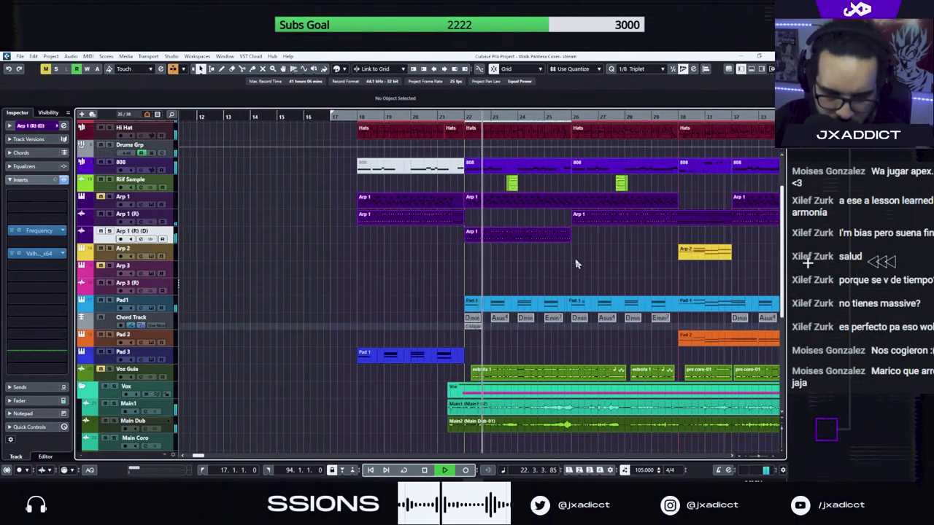
{"action": "key", "text": "7"}
{"action": "left_click", "coordinate": [532, 237]}
{"action": "key", "text": "space"}
{"action": "key", "text": "space"}
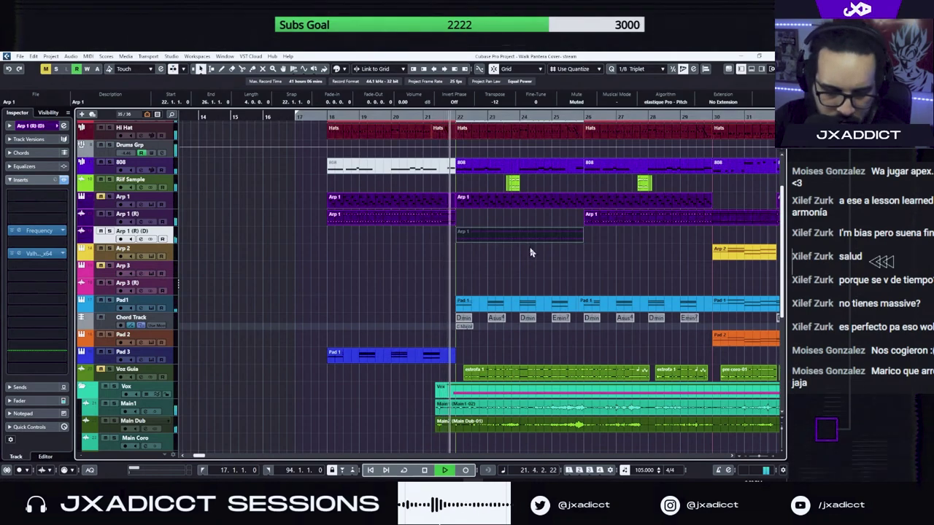
{"action": "scroll", "coordinate": [531, 253], "scroll_direction": "down", "scroll_amount": 5}
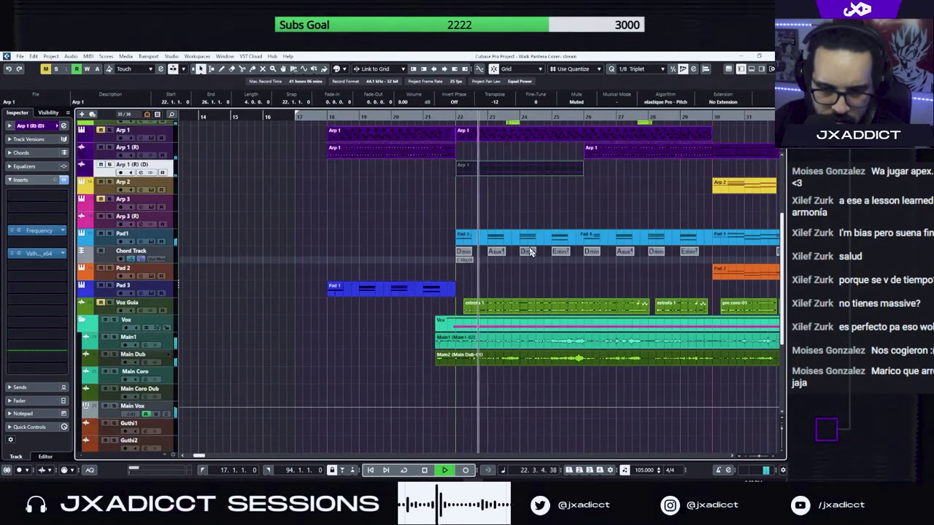
{"action": "scroll", "coordinate": [530, 252], "scroll_direction": "up", "scroll_amount": 5}
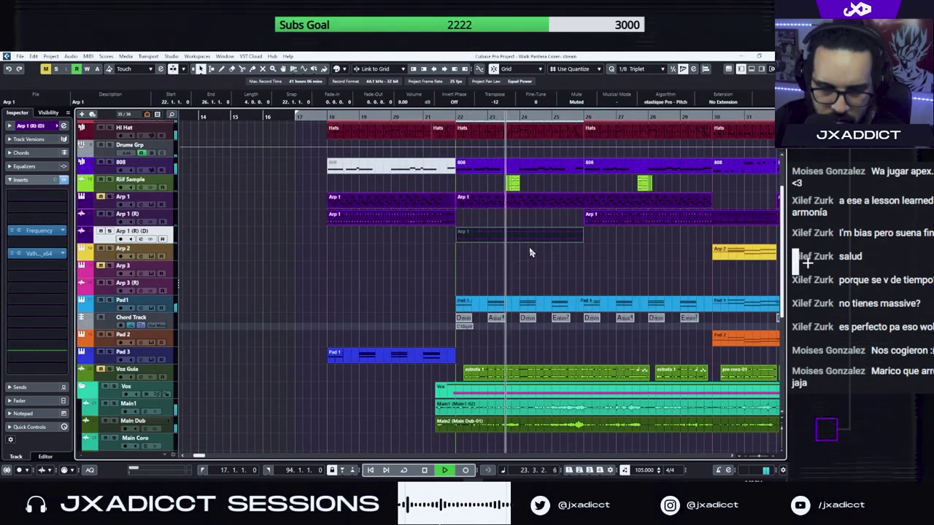
{"action": "scroll", "coordinate": [530, 253], "scroll_direction": "up", "scroll_amount": 3}
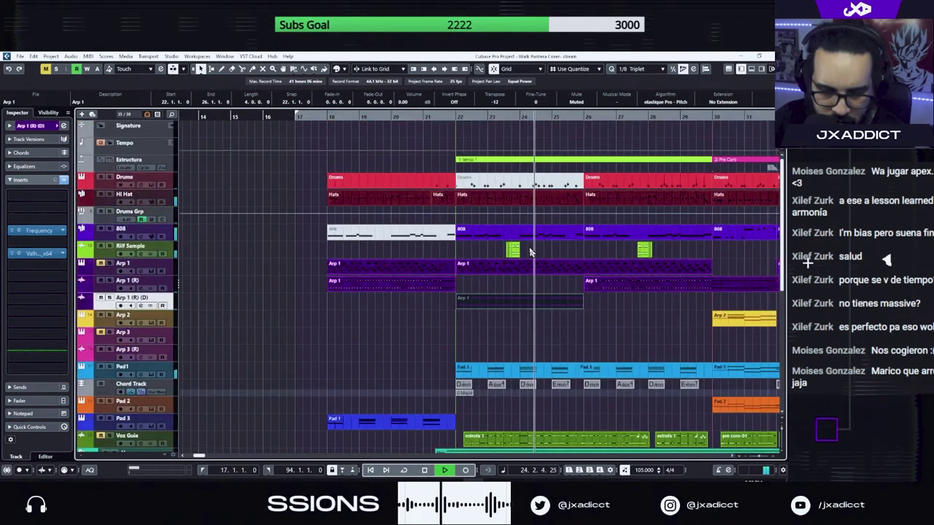
{"action": "key", "text": "shift+g"}
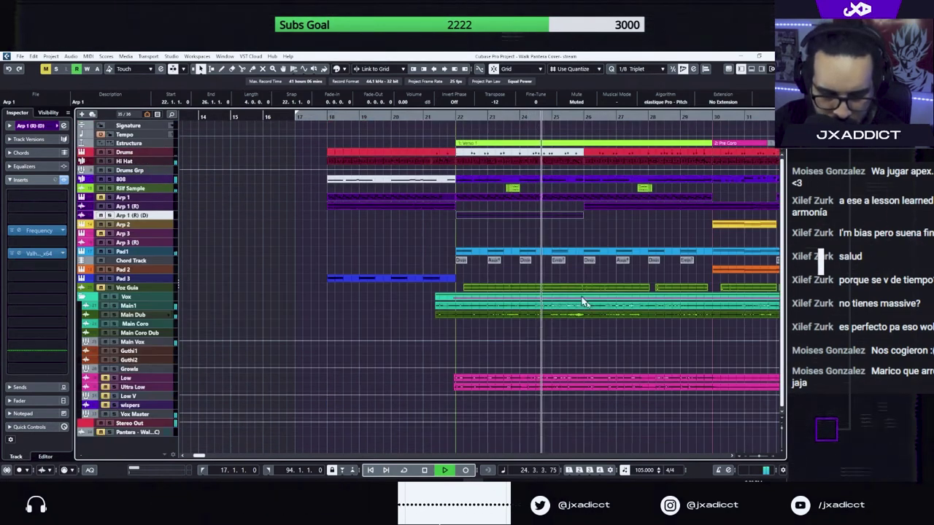
{"action": "left_click", "coordinate": [783, 452]}
{"action": "scroll", "coordinate": [683, 354], "scroll_direction": "down", "scroll_amount": 3}
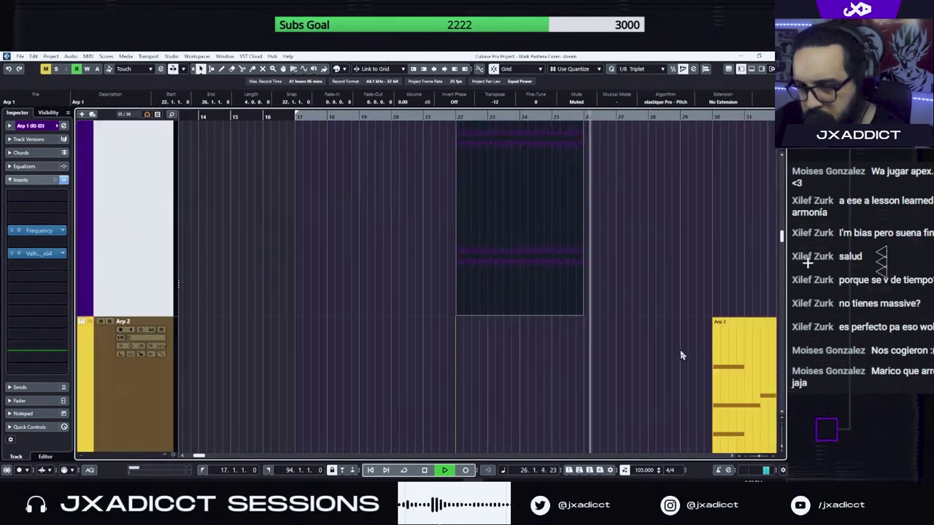
{"action": "left_click", "coordinate": [783, 426]}
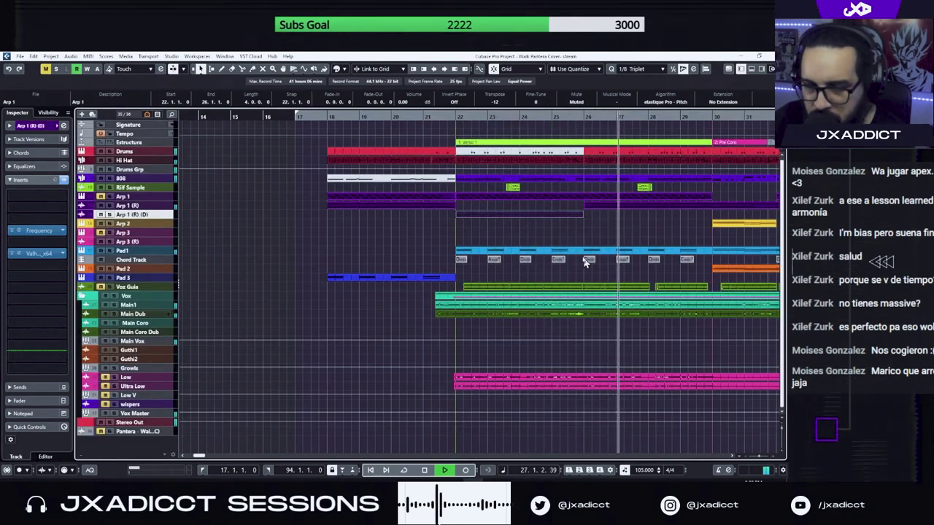
{"action": "left_click", "coordinate": [791, 454]}
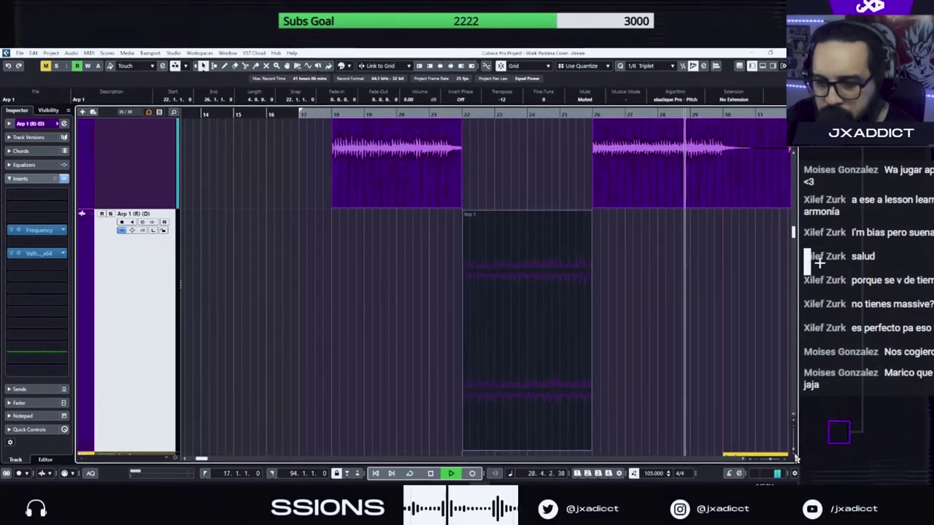
{"action": "left_click", "coordinate": [791, 429]}
{"action": "left_click", "coordinate": [801, 460]}
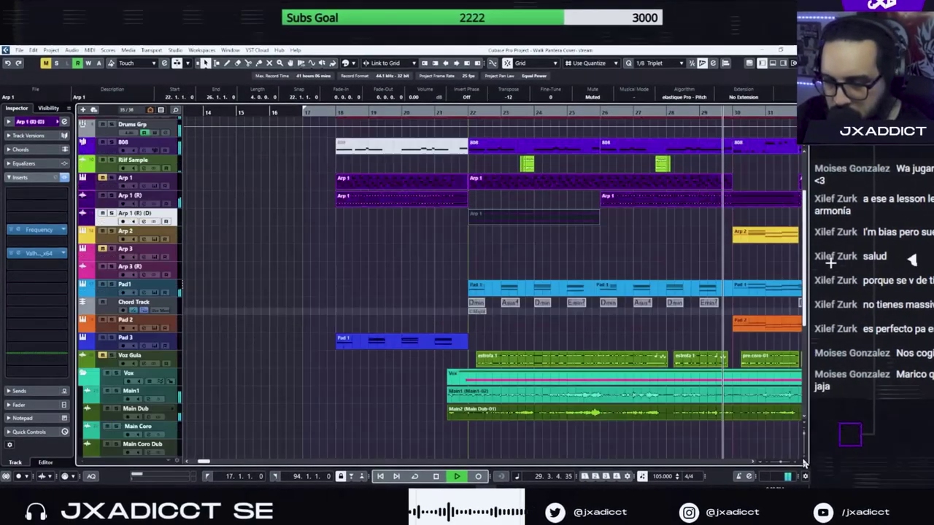
Replay from bar 21, unmute the Arp 1 clip at bars 22 to 26 on Arp 1 (R) (D), and show the track's fader
{"action": "left_click", "coordinate": [443, 112]}
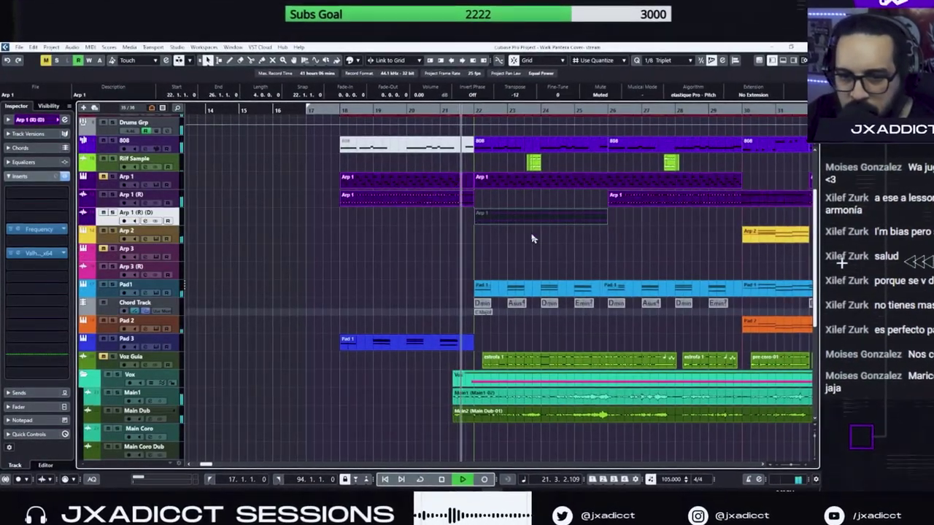
{"action": "scroll", "coordinate": [536, 248], "scroll_direction": "up", "scroll_amount": 3}
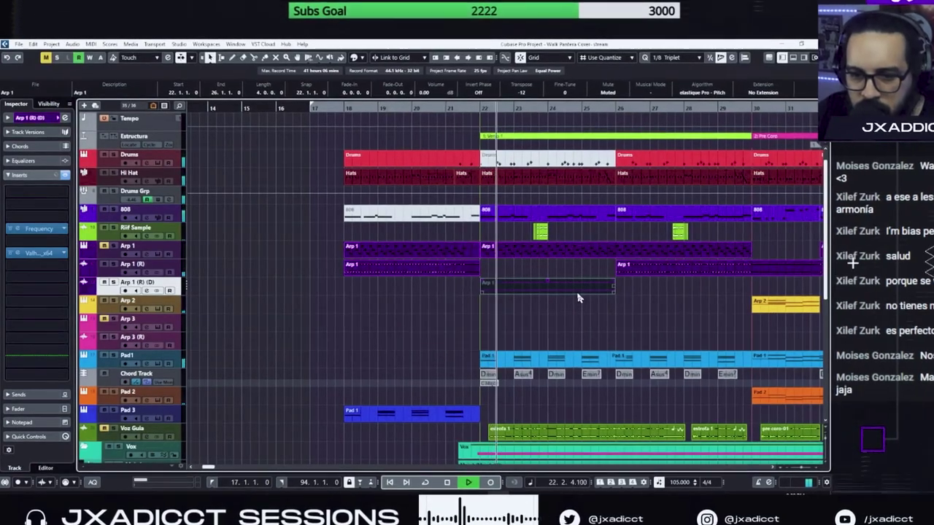
{"action": "key", "text": "7"}
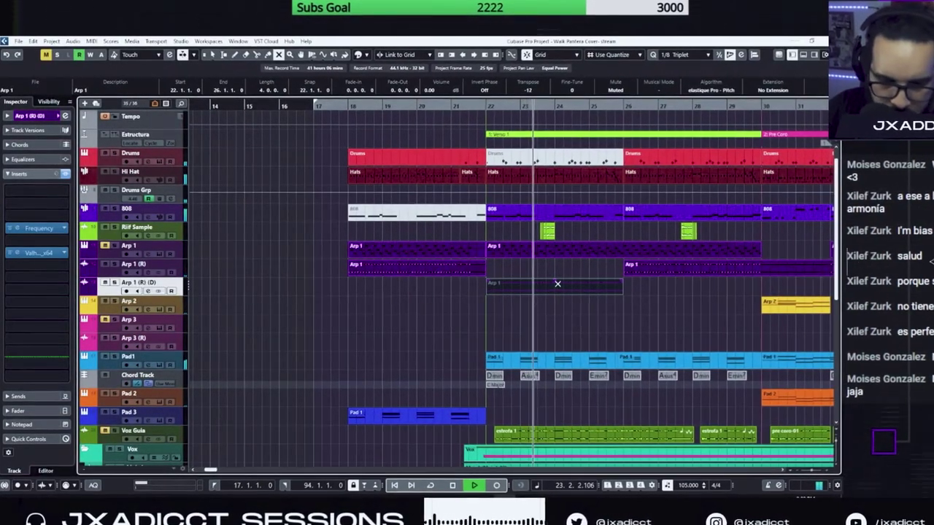
{"action": "left_click", "coordinate": [556, 284]}
{"action": "key", "text": "1"}
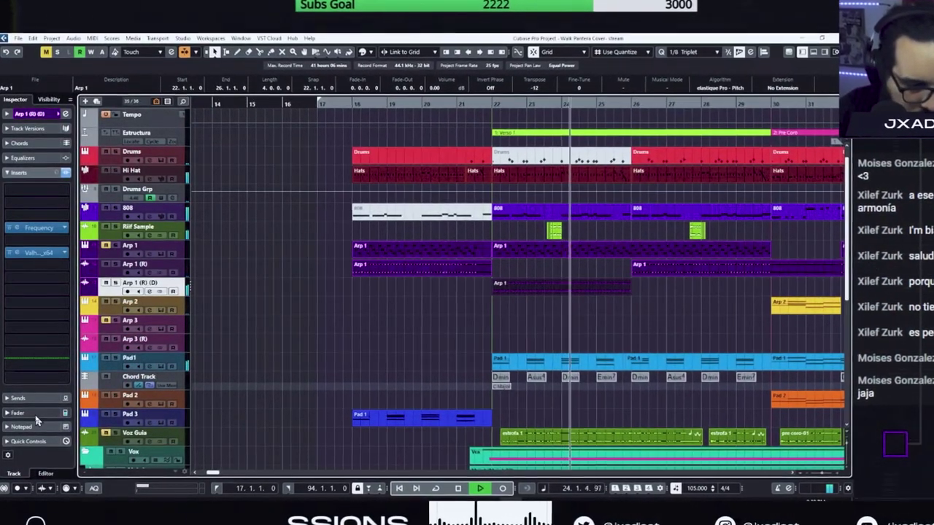
{"action": "left_click", "coordinate": [18, 412]}
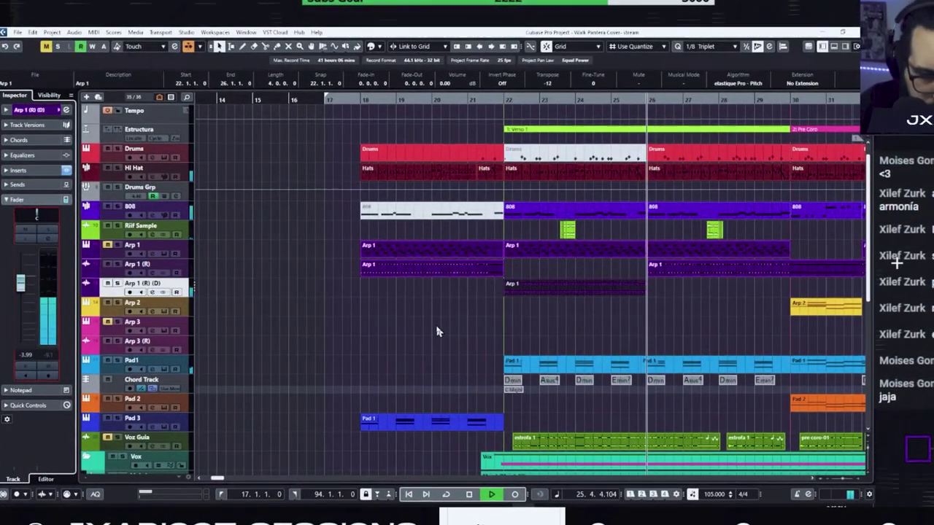
Mute the Main Vox group and replay Verse 1 from about bar 22 to hear the instruments without the main vocals
{"action": "scroll", "coordinate": [452, 330], "scroll_direction": "down", "scroll_amount": 5}
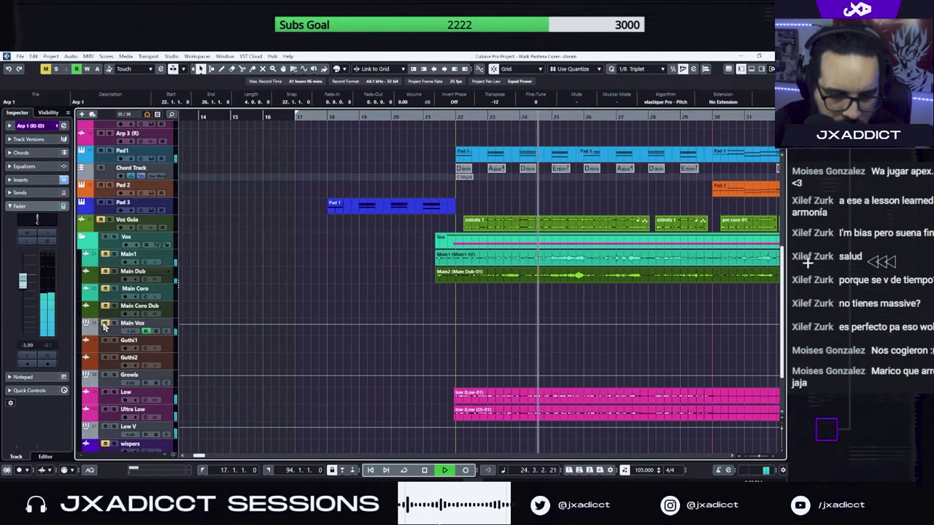
{"action": "scroll", "coordinate": [459, 351], "scroll_direction": "left", "scroll_amount": 2}
{"action": "scroll", "coordinate": [460, 351], "scroll_direction": "right", "scroll_amount": 3}
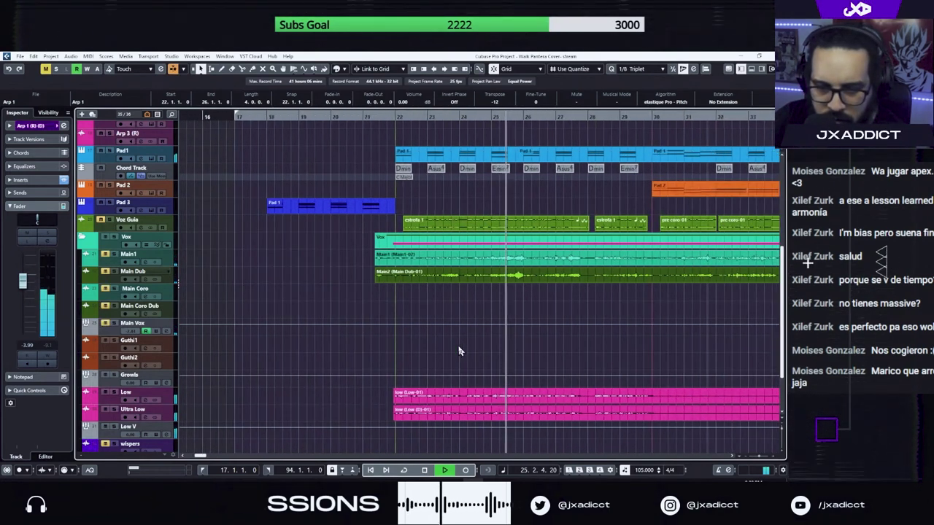
{"action": "scroll", "coordinate": [459, 351], "scroll_direction": "down", "scroll_amount": 3}
{"action": "scroll", "coordinate": [405, 343], "scroll_direction": "right", "scroll_amount": 3}
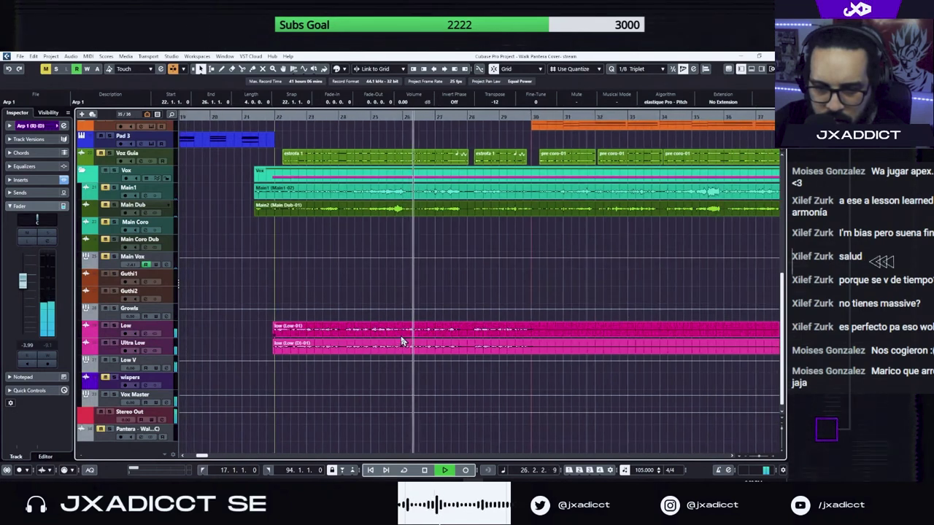
{"action": "left_click", "coordinate": [355, 114]}
{"action": "scroll", "coordinate": [371, 129], "scroll_direction": "up", "scroll_amount": 3}
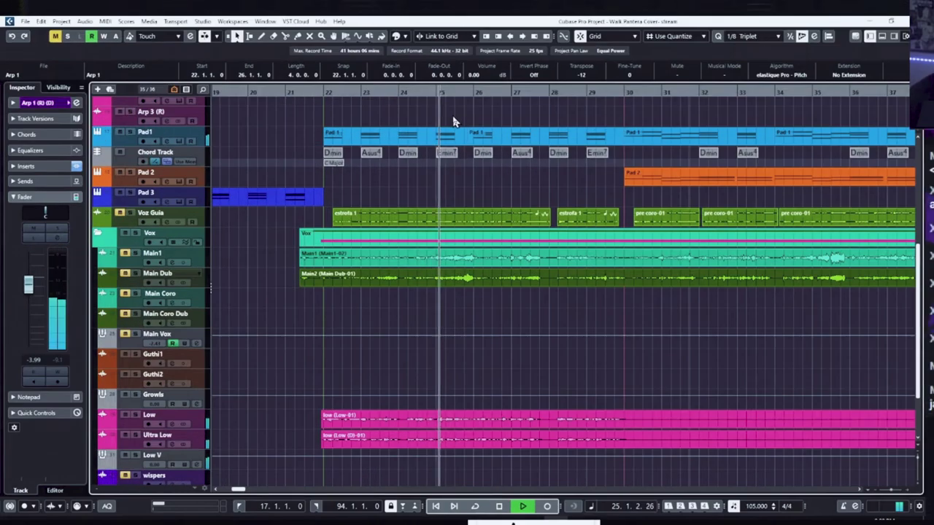
{"action": "left_click", "coordinate": [318, 89]}
{"action": "scroll", "coordinate": [362, 350], "scroll_direction": "up", "scroll_amount": 3}
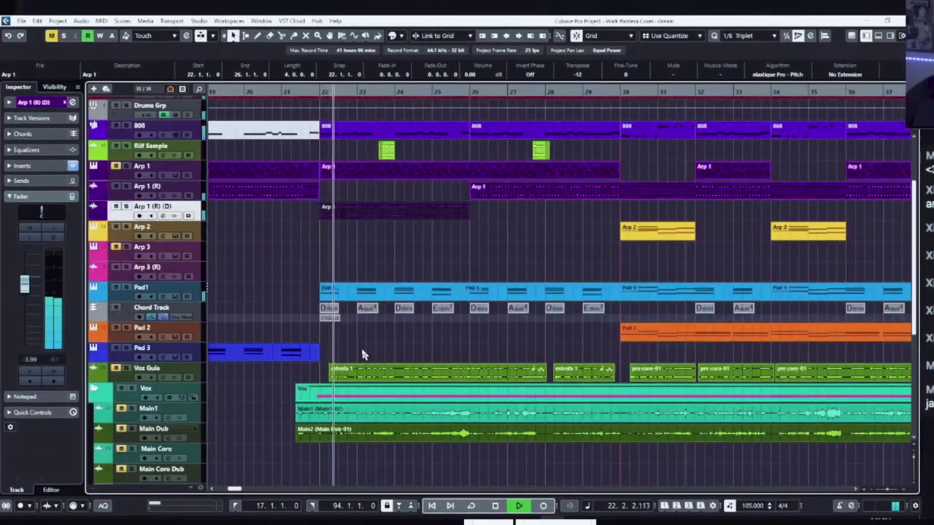
{"action": "scroll", "coordinate": [363, 355], "scroll_direction": "up", "scroll_amount": 3}
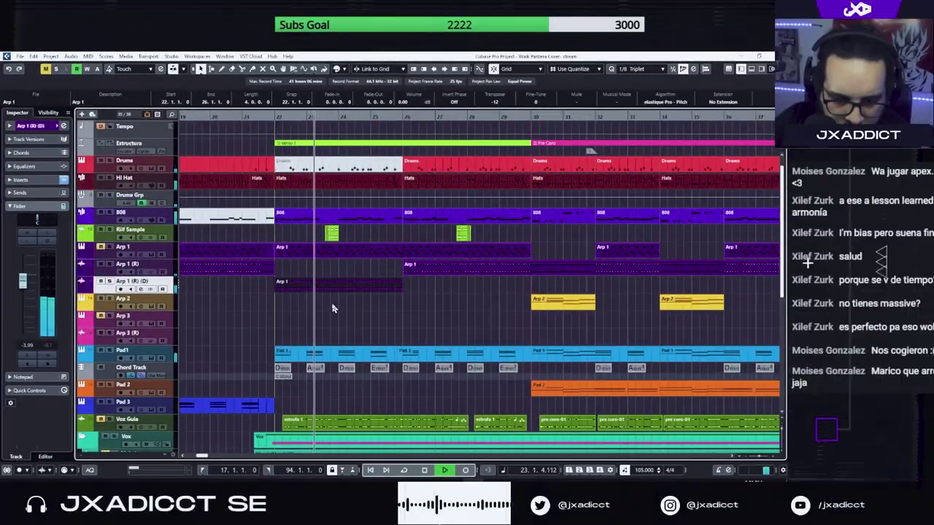
Mute the Pad 1 clip at bar 22 on the Pad1 track and replay the start of Verse 1
{"action": "key", "text": "7"}
{"action": "left_click", "coordinate": [326, 356]}
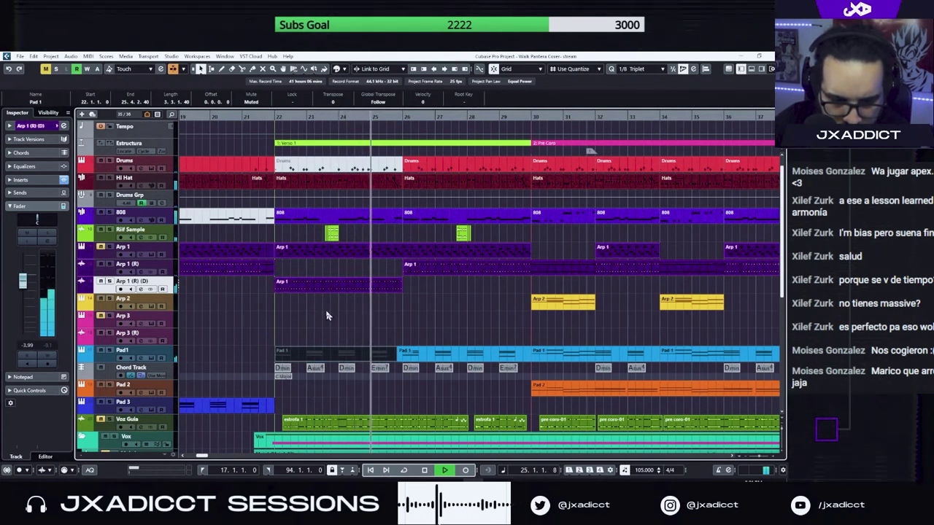
{"action": "left_click", "coordinate": [263, 118]}
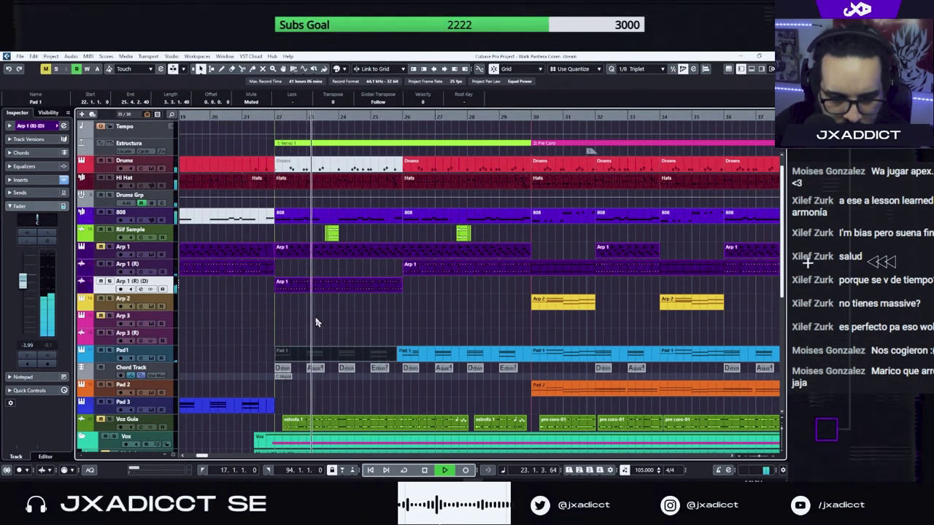
Unmute the Pad 1 clip at bar 22, transpose all its notes down one octave in the Key Editor, and return to the project
{"action": "scroll", "coordinate": [316, 322], "scroll_direction": "down", "scroll_amount": 3}
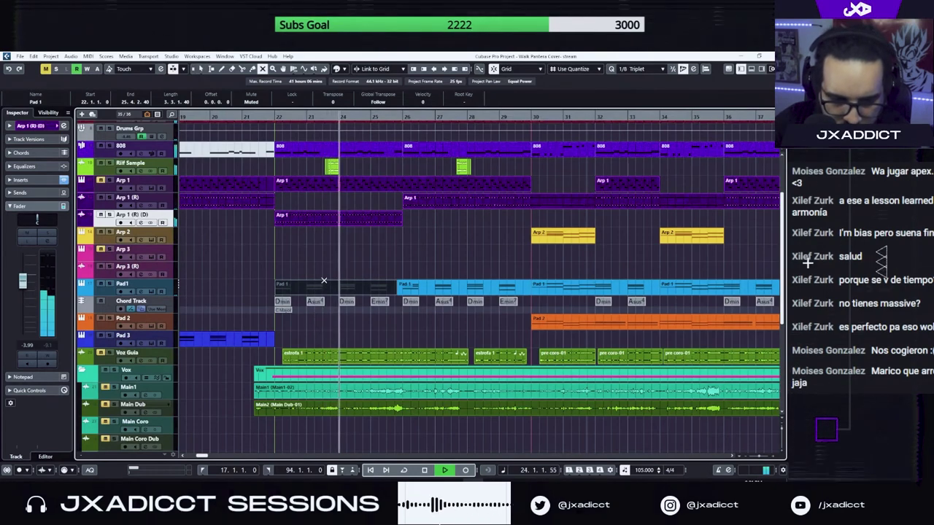
{"action": "key", "text": "alt+m"}
{"action": "left_click", "coordinate": [334, 268]}
{"action": "double_click", "coordinate": [332, 288]}
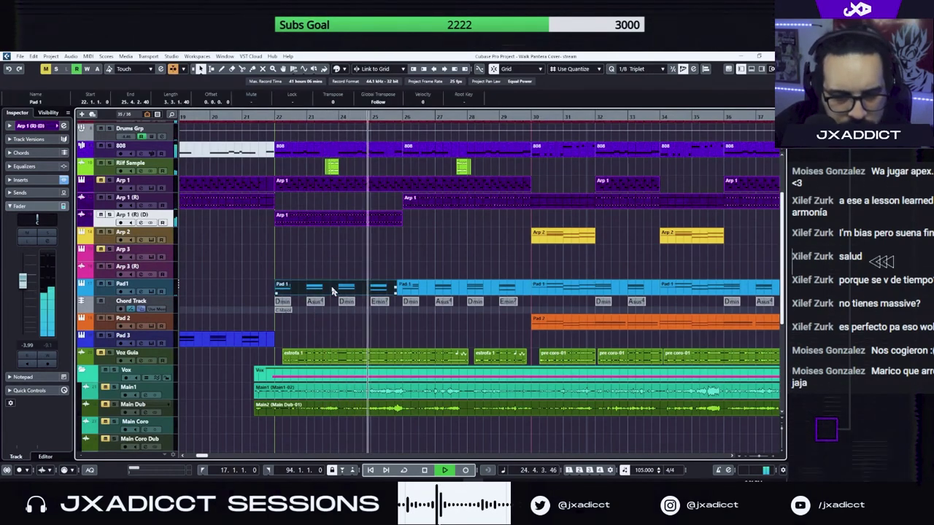
{"action": "left_click_drag", "start_coordinate": [384, 338], "coordinate": [120, 224]}
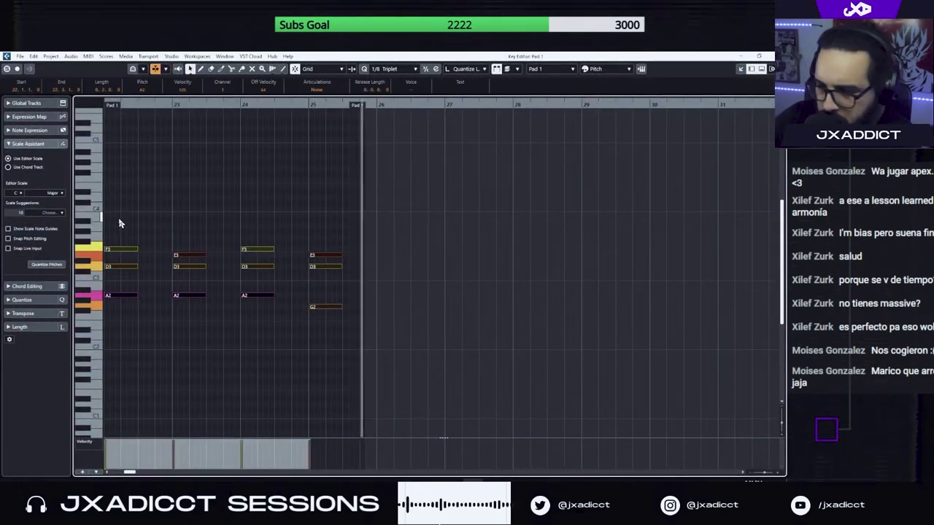
{"action": "key", "text": "shift+Down"}
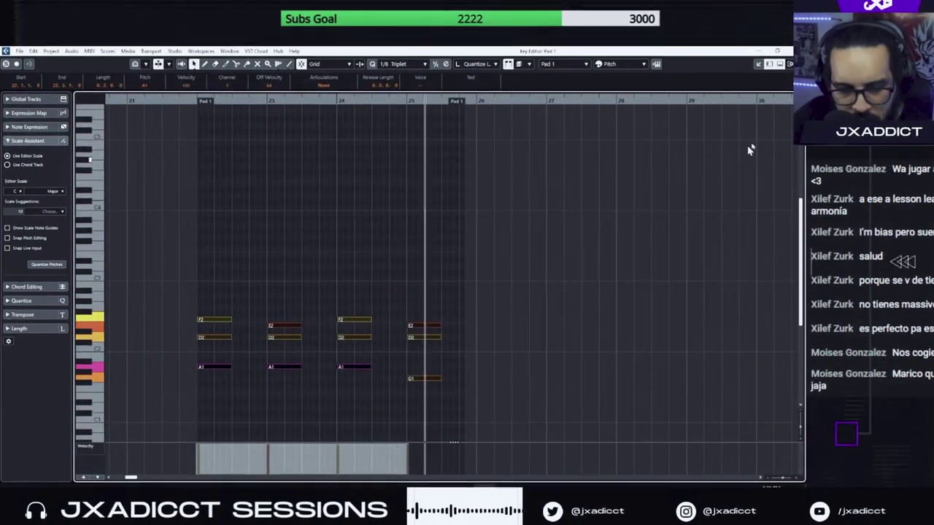
{"action": "left_click", "coordinate": [794, 52]}
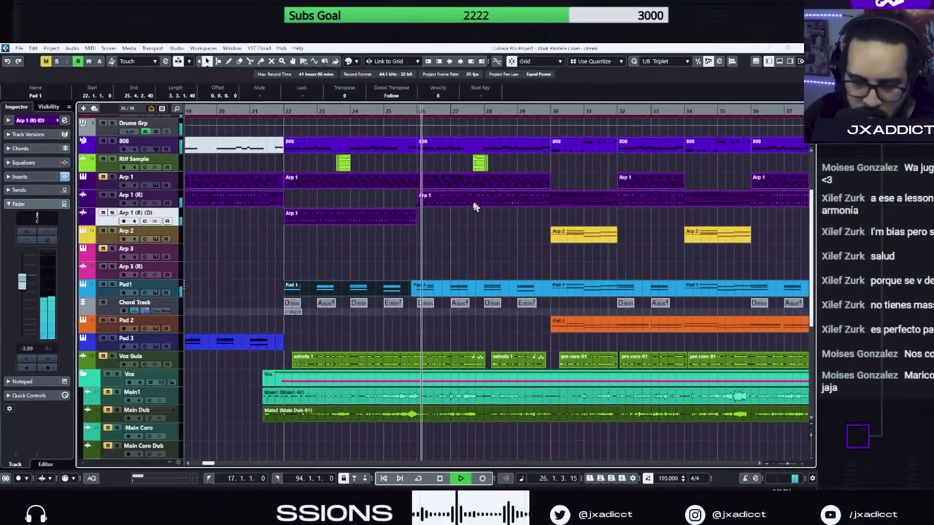
Examine the arp and pad transition at bar 26 up close while replaying the bars around it
{"action": "key", "text": "h"}
{"action": "key", "text": "h"}
{"action": "key", "text": "h"}
{"action": "key", "text": "h"}
{"action": "key", "text": "h"}
{"action": "key", "text": "h"}
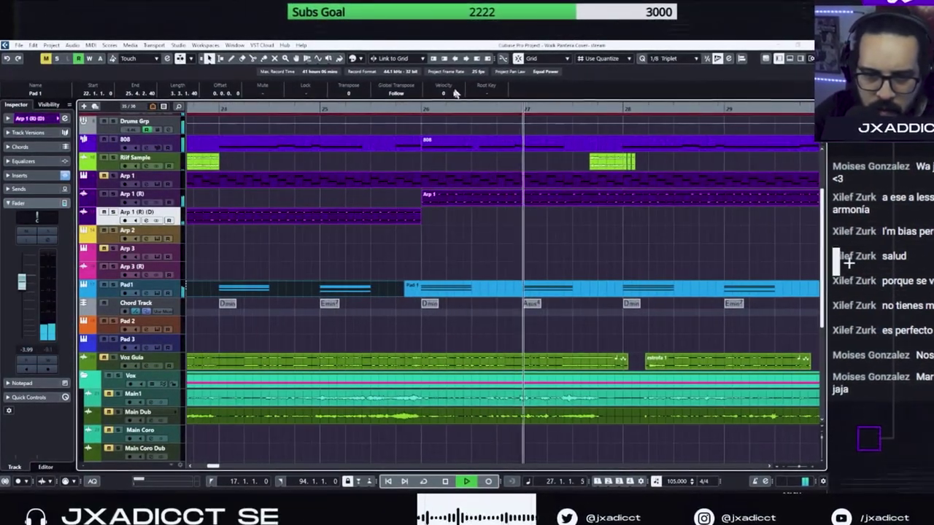
{"action": "left_click", "coordinate": [339, 137]}
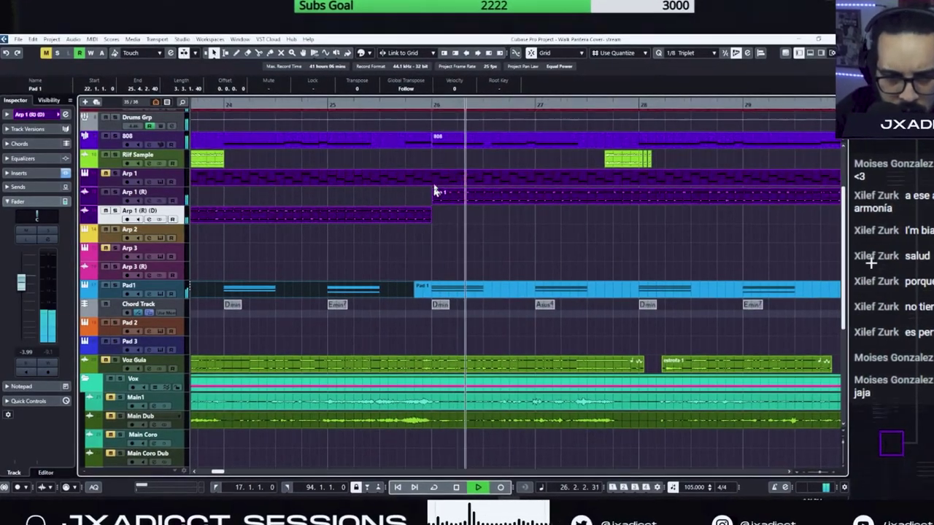
{"action": "key", "text": "g"}
{"action": "key", "text": "g"}
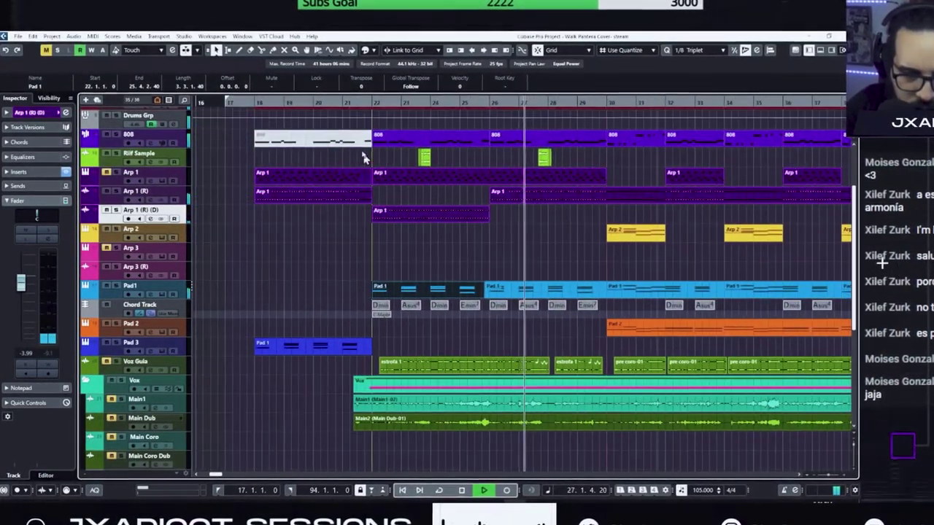
Replay Verse 1 from just before bar 22 to check the lowered pad with the delayed arp
{"action": "left_click", "coordinate": [358, 102]}
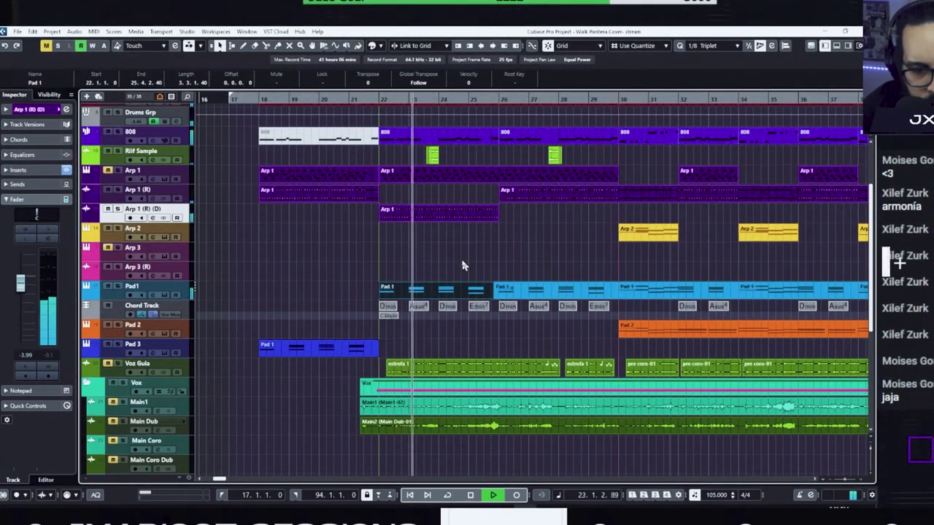
{"action": "scroll", "coordinate": [462, 265], "scroll_direction": "up", "scroll_amount": 3}
{"action": "scroll", "coordinate": [259, 295], "scroll_direction": "down", "scroll_amount": 5}
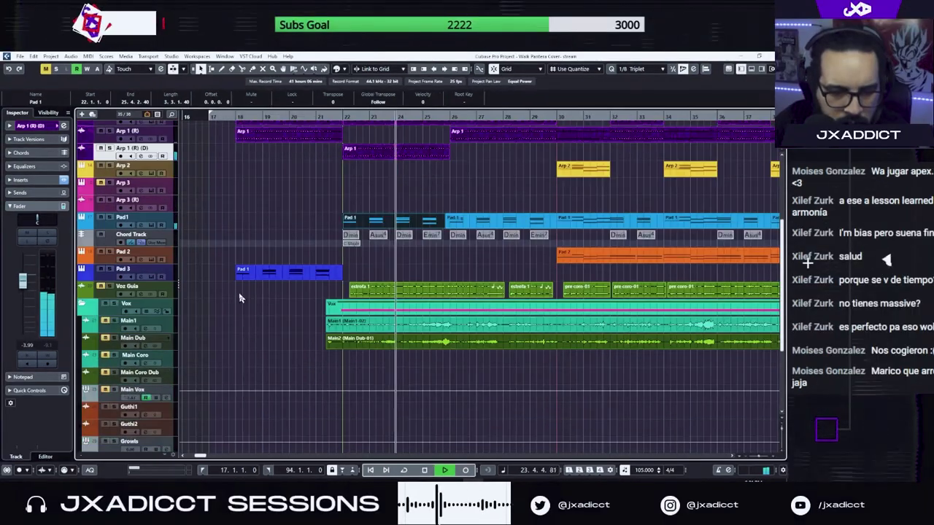
{"action": "scroll", "coordinate": [260, 298], "scroll_direction": "down", "scroll_amount": 3}
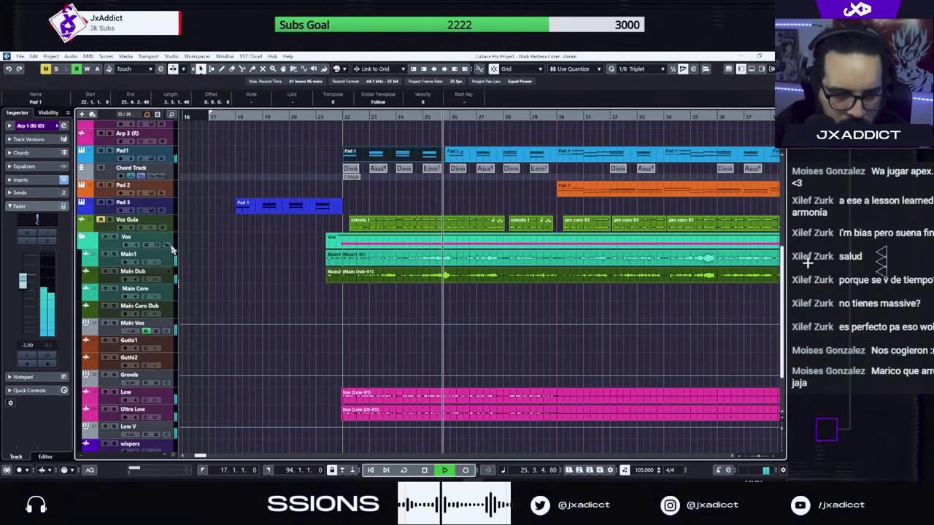
{"action": "left_click", "coordinate": [341, 119]}
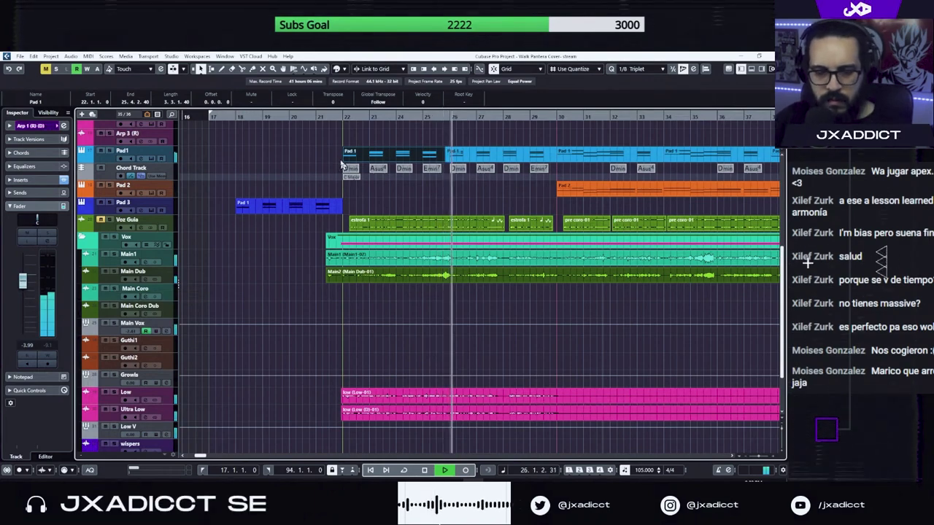
Restart playback at bar 22 and solo the Pad1 track
{"action": "scroll", "coordinate": [373, 177], "scroll_direction": "up", "scroll_amount": 3}
{"action": "key", "text": "space"}
{"action": "key", "text": "space"}
{"action": "left_click", "coordinate": [127, 211]}
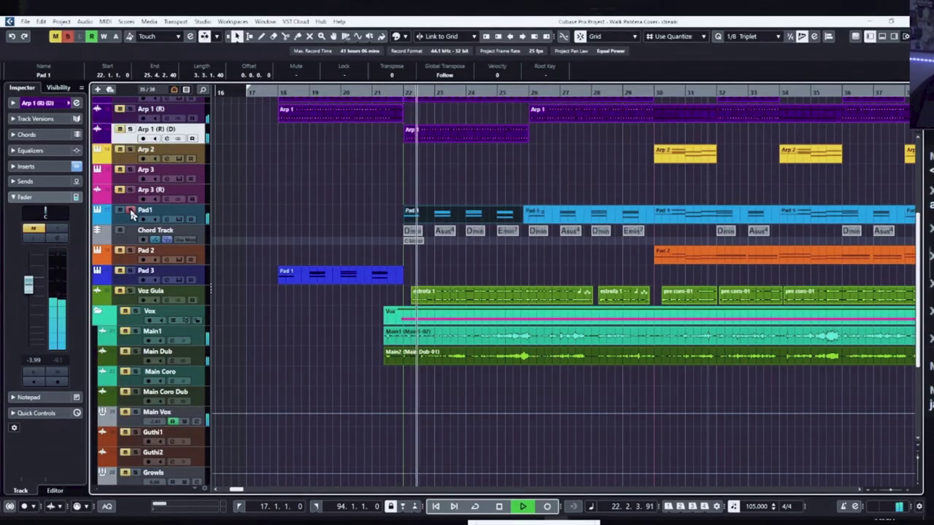
In the ValhallaSupermassive insert on Arp 1 (R) (D), set the feedback to 39.6% and the warp to 40.8%
{"action": "left_click", "coordinate": [29, 166]}
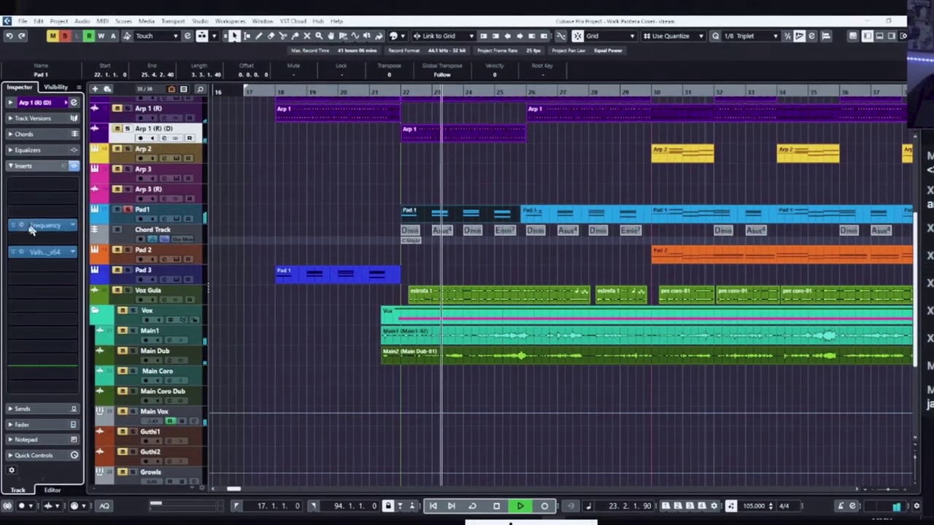
{"action": "left_click", "coordinate": [40, 250]}
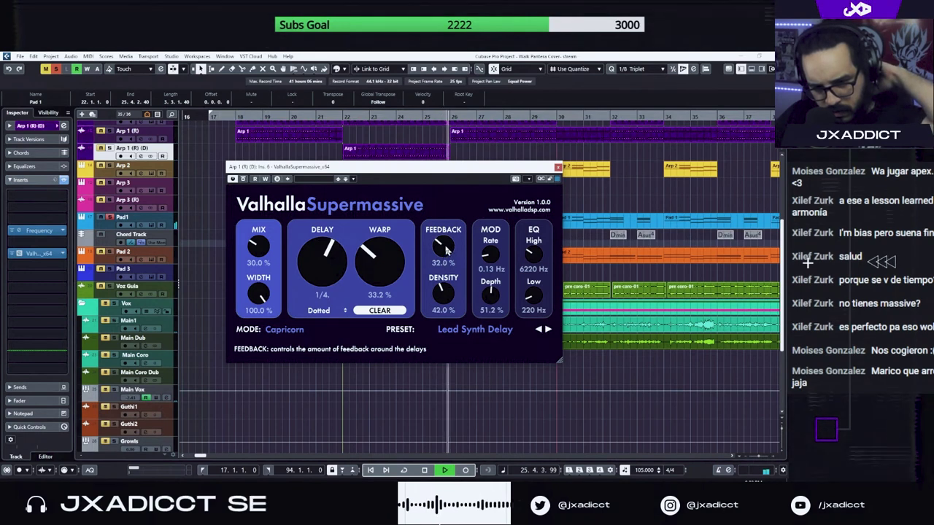
{"action": "left_click_drag", "start_coordinate": [446, 247], "coordinate": [447, 246]}
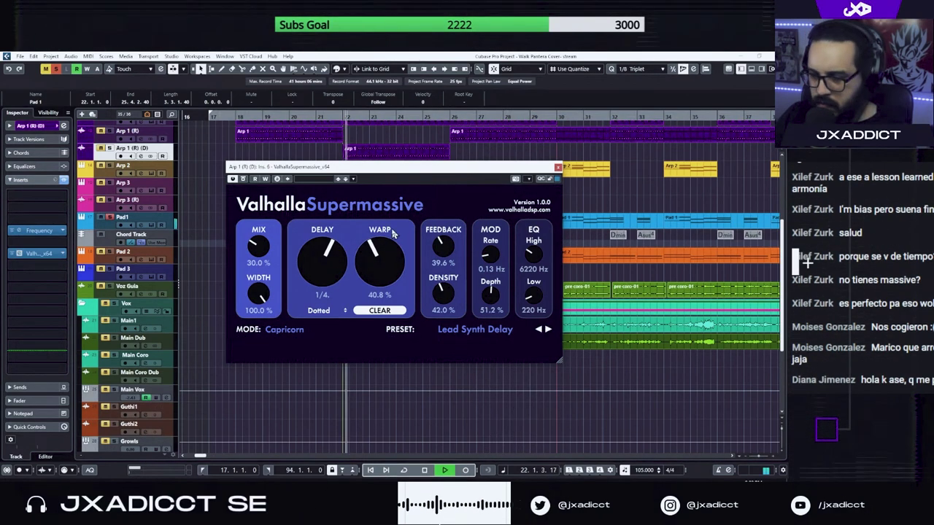
Close the ValhallaSupermassive window and play Verse 1 through to the Pre Coro while examining the tracks
{"action": "left_click", "coordinate": [558, 167]}
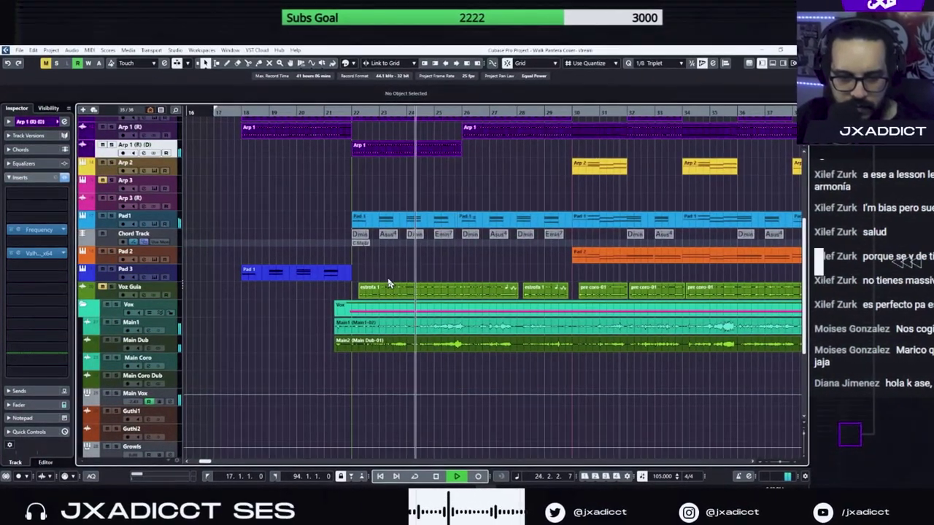
{"action": "scroll", "coordinate": [387, 282], "scroll_direction": "down", "scroll_amount": 4}
{"action": "scroll", "coordinate": [326, 231], "scroll_direction": "up", "scroll_amount": 4}
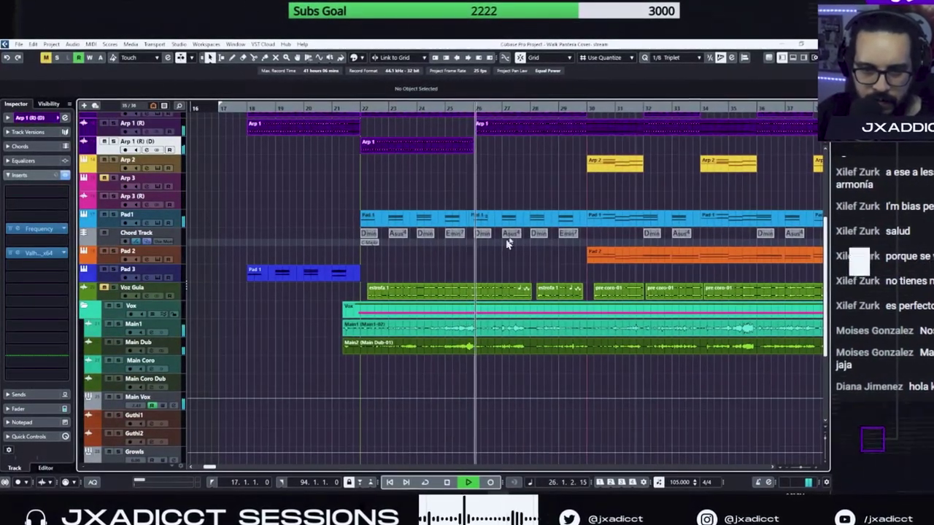
{"action": "scroll", "coordinate": [549, 215], "scroll_direction": "up", "scroll_amount": 4}
{"action": "scroll", "coordinate": [549, 215], "scroll_direction": "down", "scroll_amount": 1}
{"action": "scroll", "coordinate": [555, 214], "scroll_direction": "down", "scroll_amount": 1}
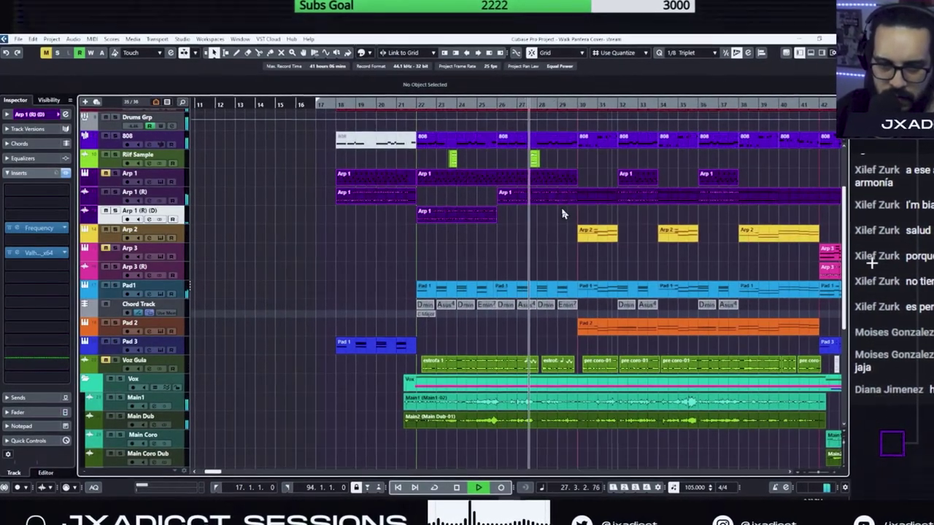
{"action": "scroll", "coordinate": [562, 214], "scroll_direction": "up", "scroll_amount": 4}
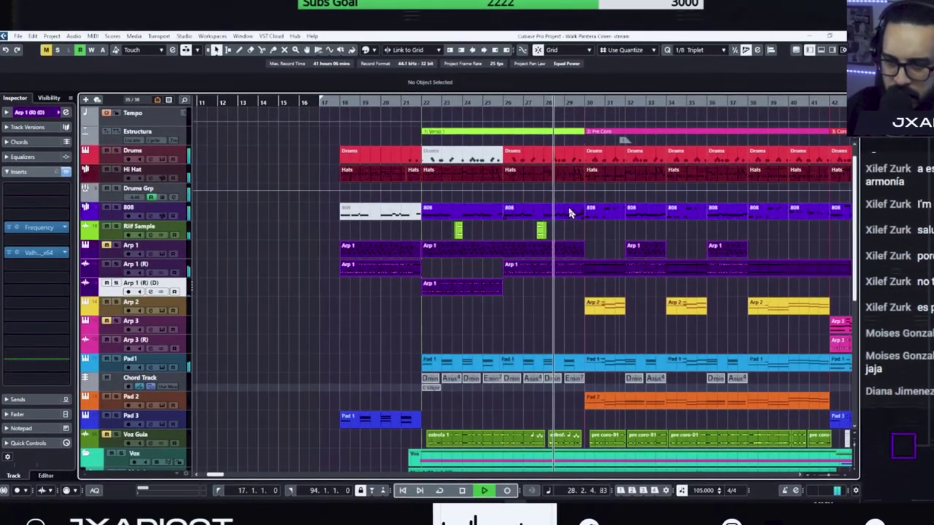
{"action": "scroll", "coordinate": [571, 213], "scroll_direction": "down", "scroll_amount": 4}
{"action": "scroll", "coordinate": [573, 211], "scroll_direction": "up", "scroll_amount": 4}
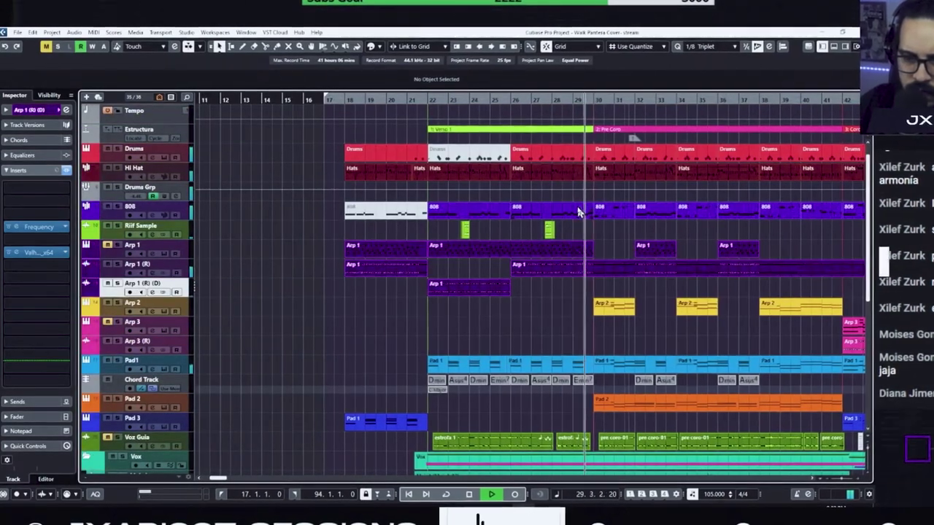
{"action": "key", "text": "g"}
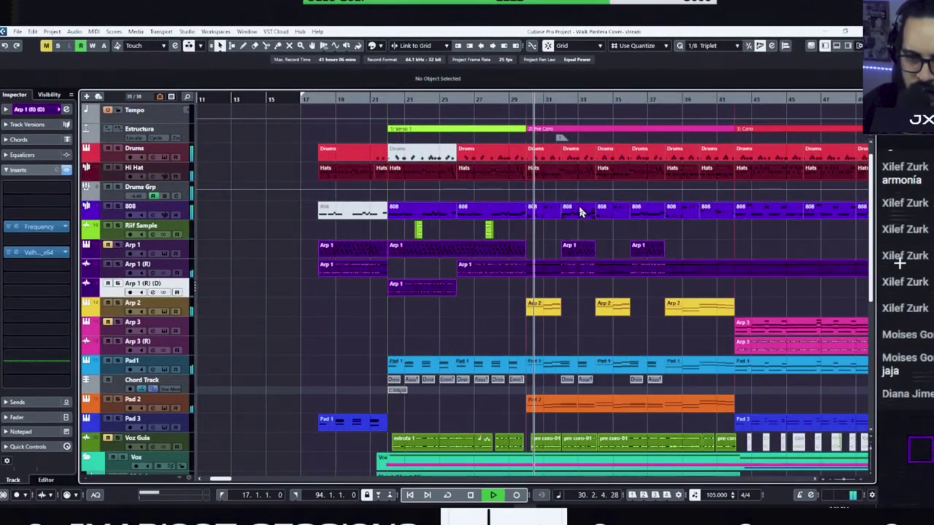
{"action": "key", "text": "h"}
{"action": "key", "text": "h"}
{"action": "key", "text": "h"}
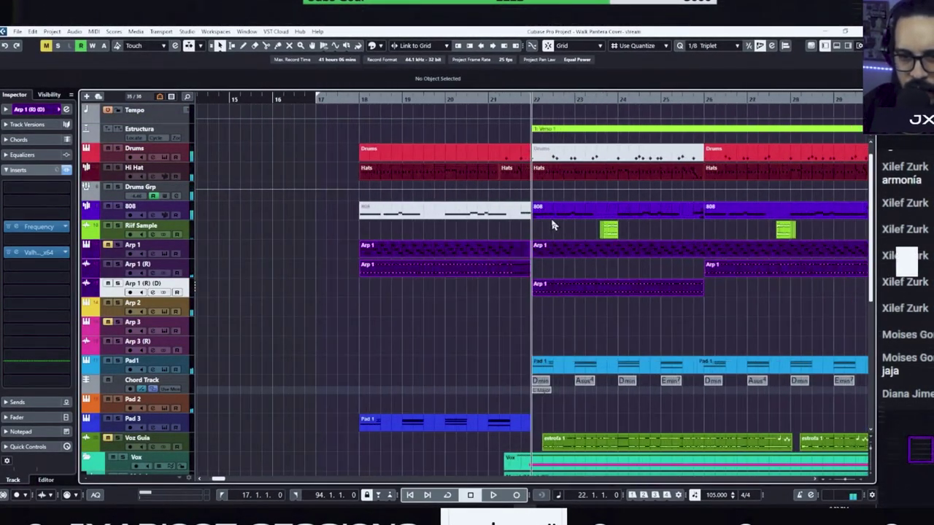
Unmute the Drums part and mute the 808 part in bars 22 to 26, and replay Verse 1 from 21.4
{"action": "left_click", "coordinate": [518, 99]}
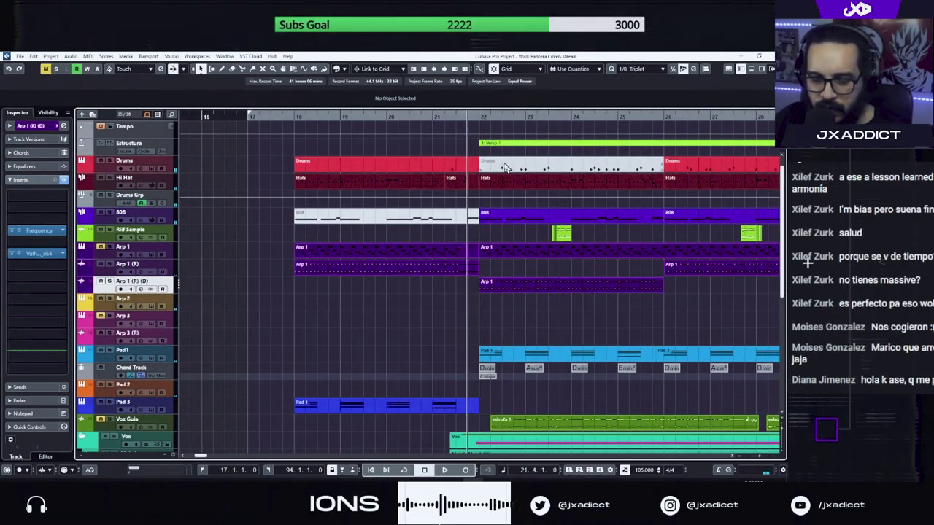
{"action": "scroll", "coordinate": [506, 168], "scroll_direction": "right", "scroll_amount": 2}
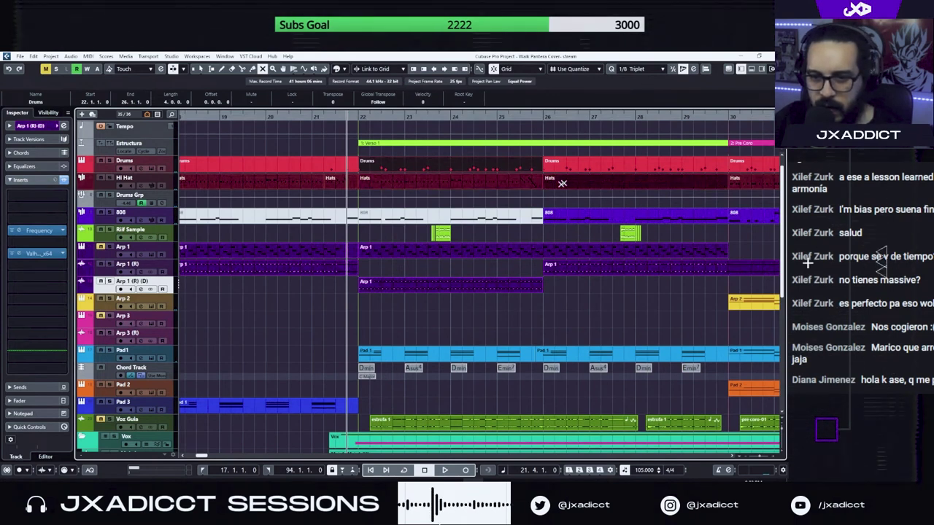
{"action": "key", "text": "space"}
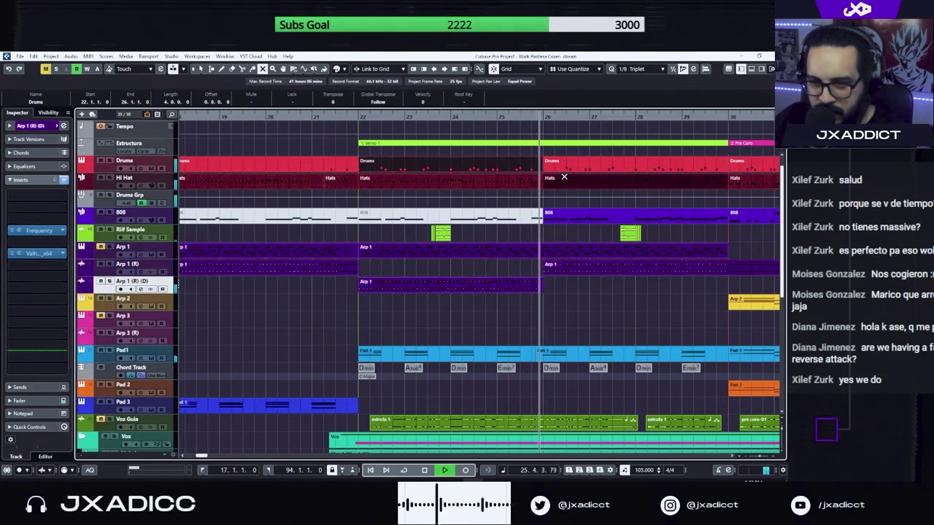
Inspect the 808 channel's fader and the Ozone maximizer on the Stereo Out channel during playback
{"action": "left_click", "coordinate": [91, 219]}
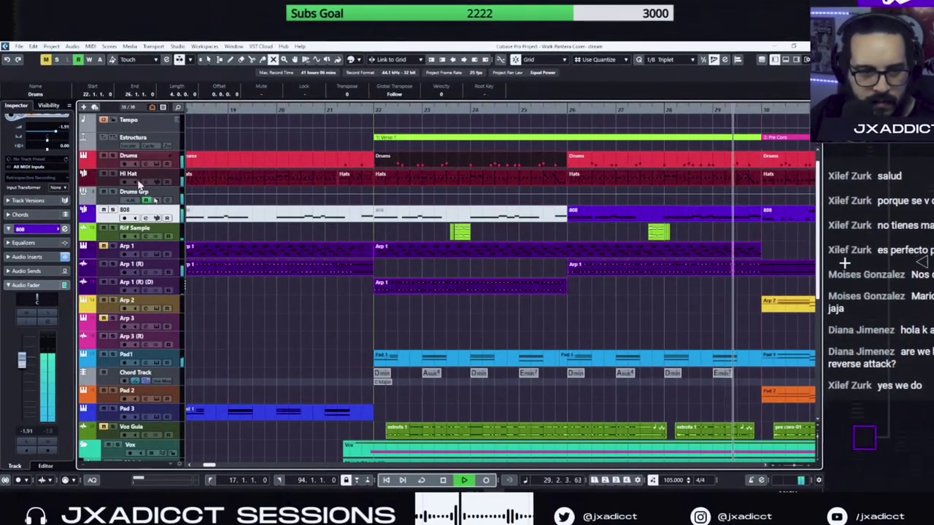
{"action": "scroll", "coordinate": [250, 277], "scroll_direction": "down", "scroll_amount": 5}
{"action": "scroll", "coordinate": [250, 276], "scroll_direction": "down", "scroll_amount": 5}
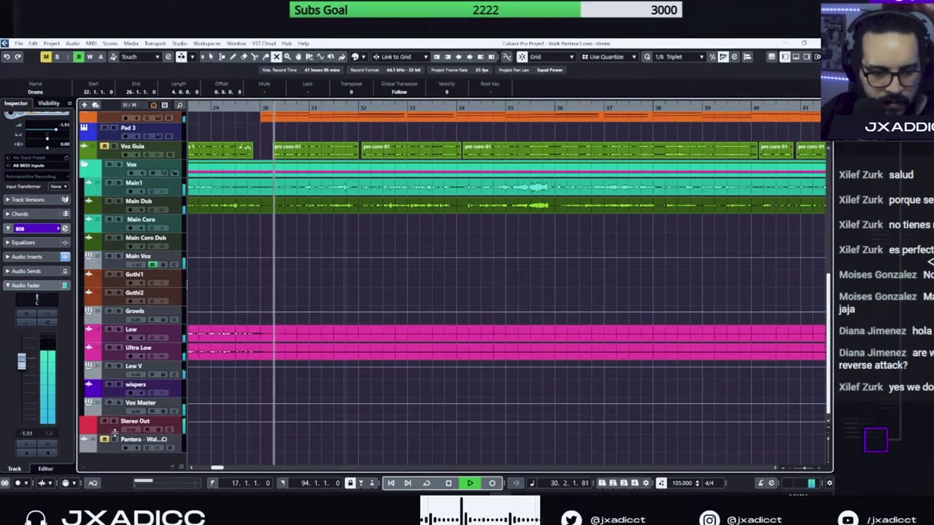
{"action": "left_click", "coordinate": [115, 431]}
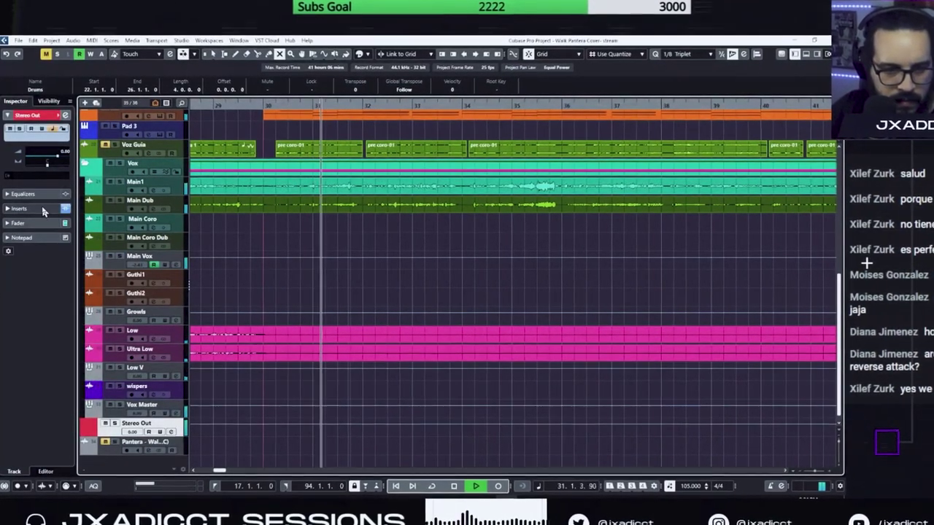
{"action": "left_click", "coordinate": [41, 207]}
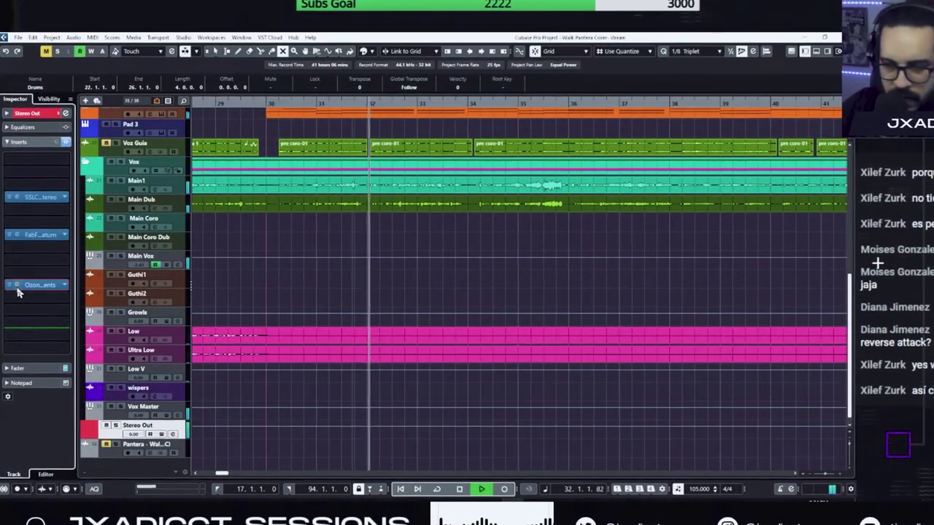
{"action": "left_click", "coordinate": [18, 291]}
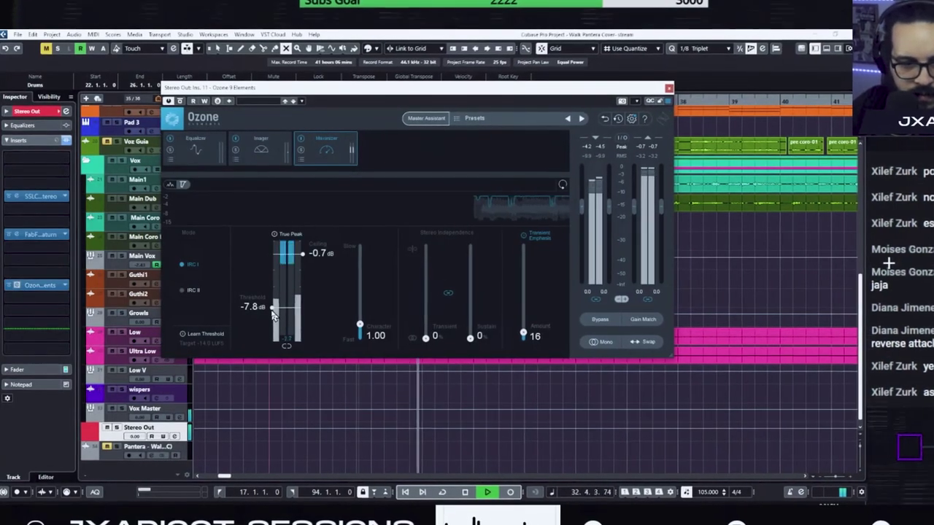
{"action": "left_click", "coordinate": [676, 87]}
Return to the start of Verse 1 and replay it from 21.4
{"action": "scroll", "coordinate": [677, 229], "scroll_direction": "up", "scroll_amount": 10}
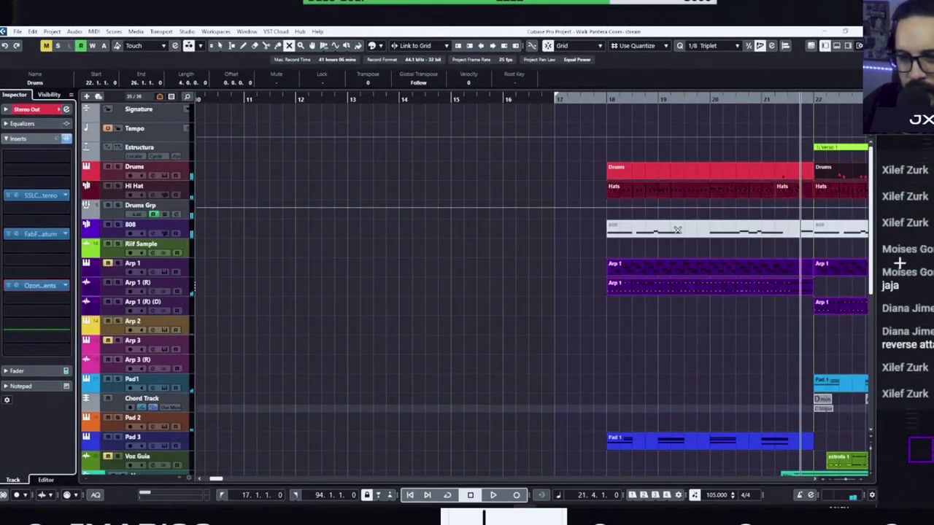
{"action": "scroll", "coordinate": [677, 230], "scroll_direction": "left", "scroll_amount": 3}
{"action": "scroll", "coordinate": [677, 230], "scroll_direction": "right", "scroll_amount": 9}
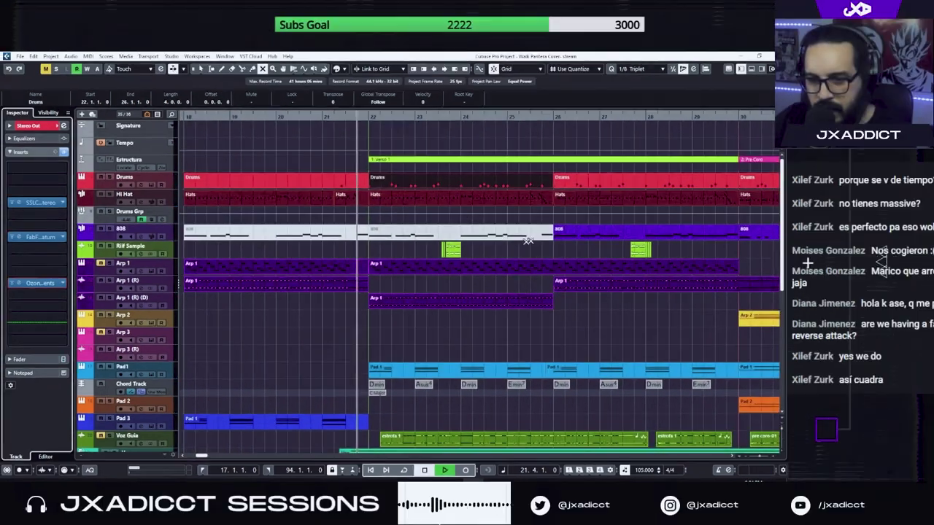
{"action": "key", "text": "space"}
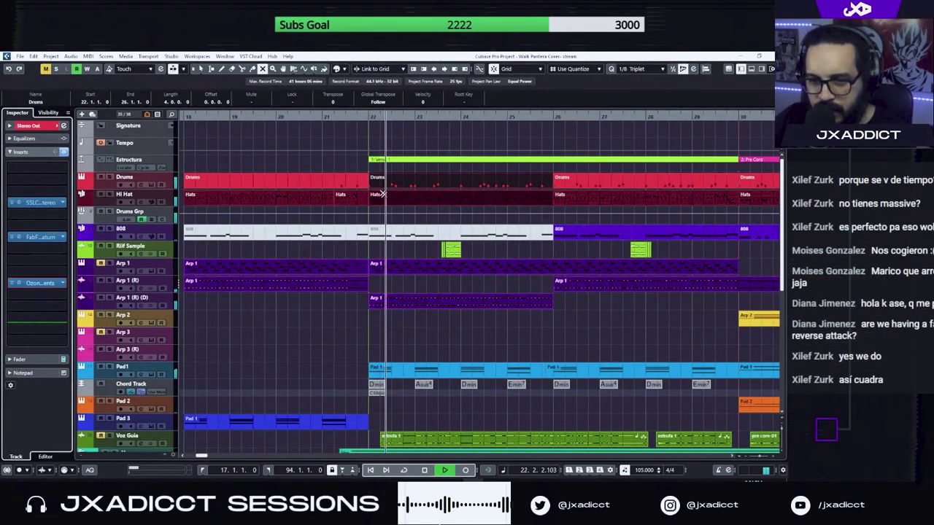
{"action": "key", "text": "space"}
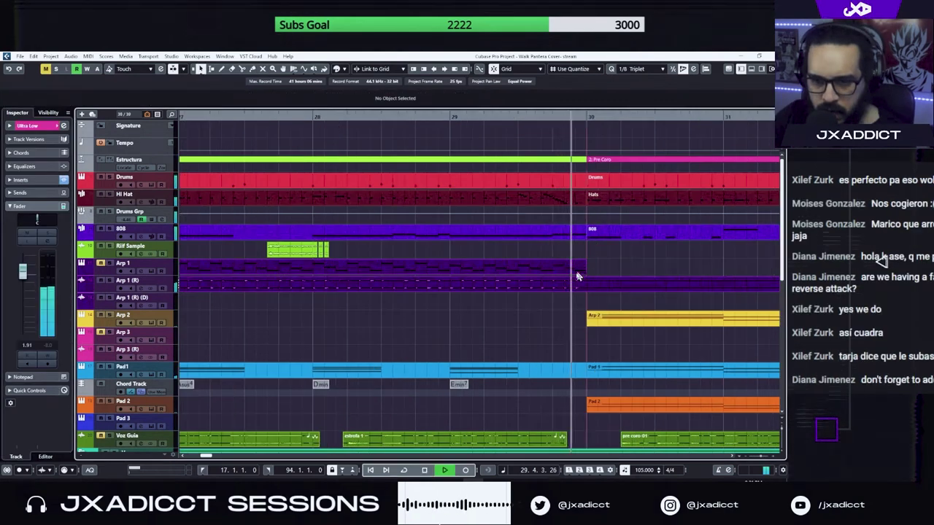
Split the Arp 1 (R) clip at 29.3 and at bar 30, and mute the piece between the cuts
{"action": "key", "text": "space"}
{"action": "key", "text": "3"}
{"action": "left_click", "coordinate": [519, 292]}
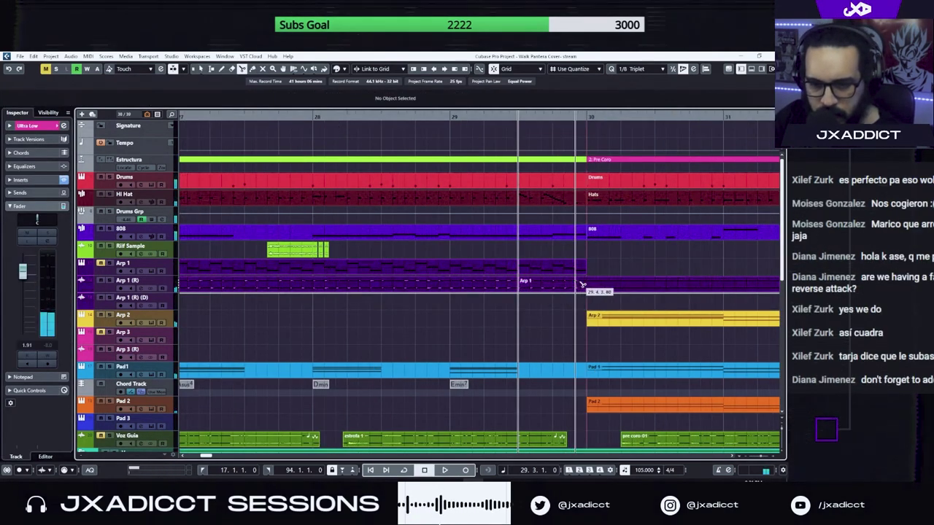
{"action": "left_click", "coordinate": [580, 287]}
{"action": "left_click", "coordinate": [560, 285]}
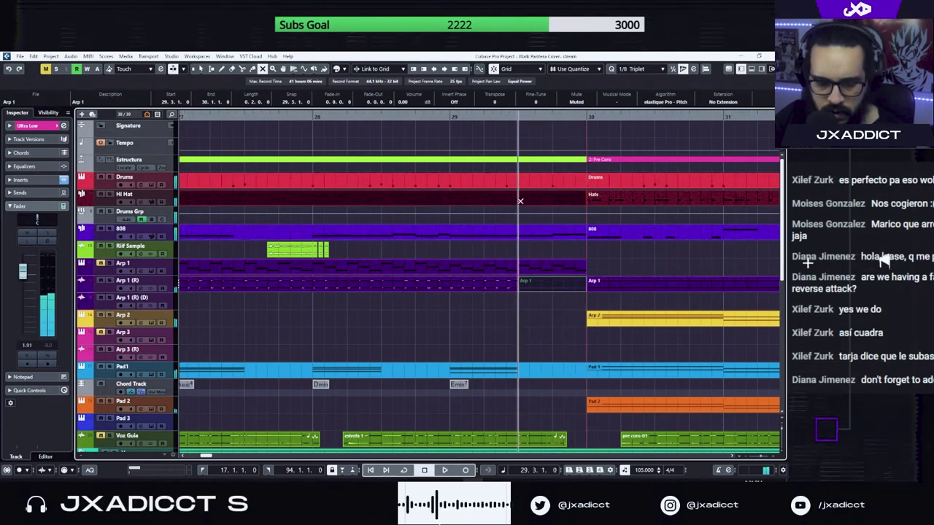
Split the Hi Hat part at 29.3 and mute the piece running up to bar 30
{"action": "left_click", "coordinate": [519, 203]}
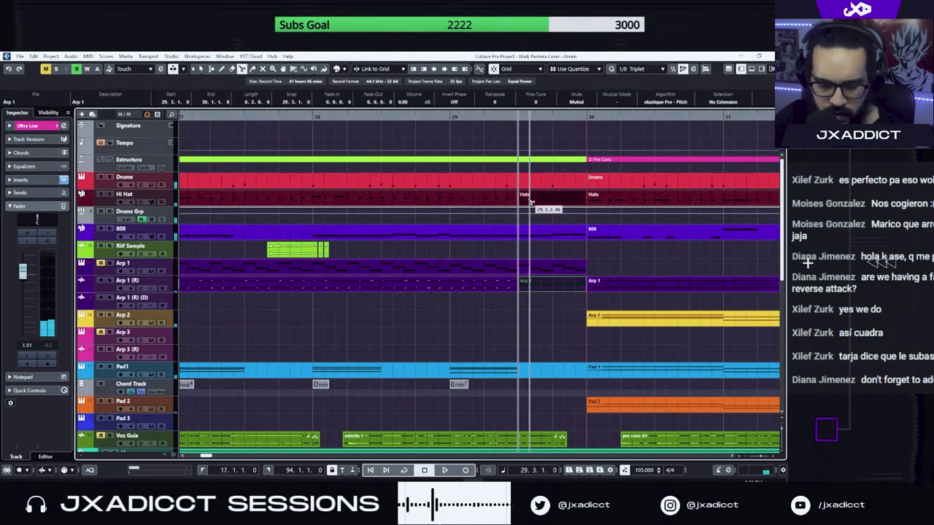
{"action": "key", "text": "7"}
{"action": "left_click", "coordinate": [526, 199]}
{"action": "key", "text": "space"}
Open the Drums part ending at bar 30 and mute its Bass Drum note at 29.4
{"action": "key", "text": "1"}
{"action": "double_click", "coordinate": [542, 183]}
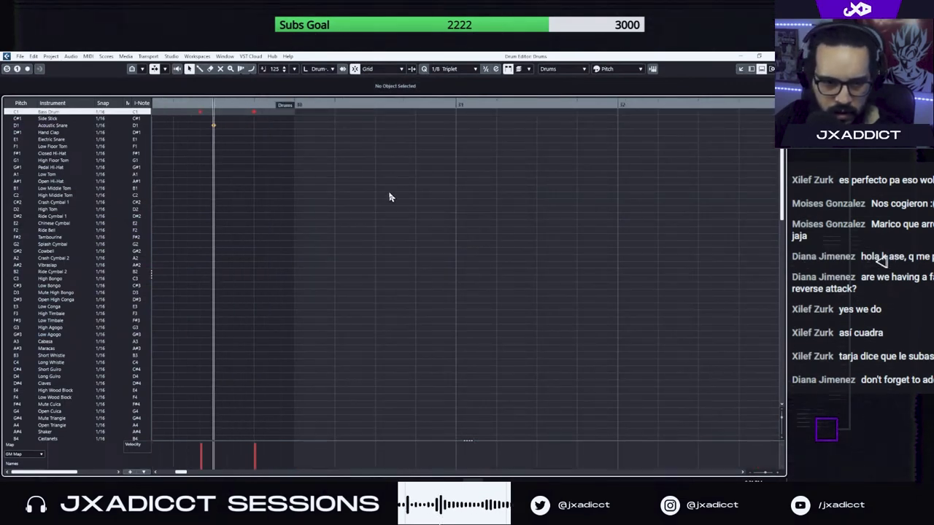
{"action": "key", "text": "7"}
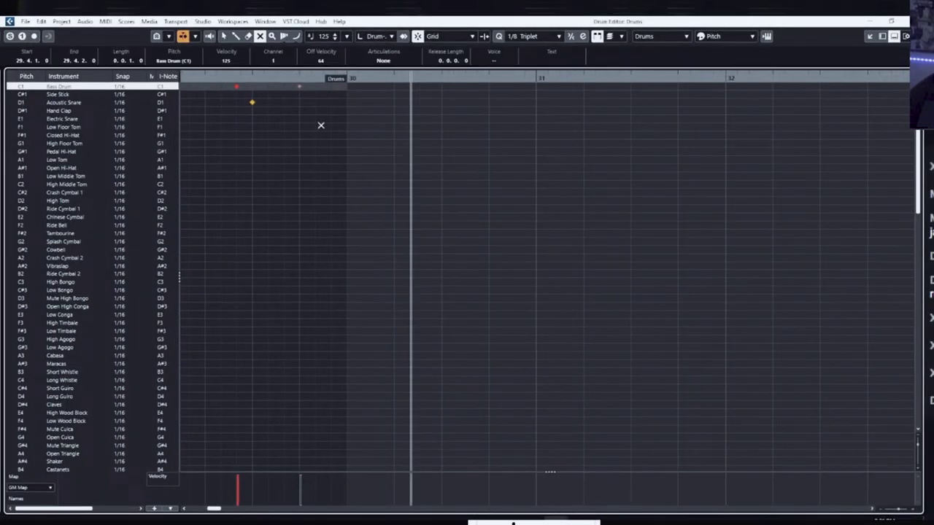
{"action": "left_click", "coordinate": [910, 22]}
Open the 808 part ending at bar 30 and shorten its last D0 note to end at 29.3
{"action": "scroll", "coordinate": [557, 251], "scroll_direction": "down", "scroll_amount": 4}
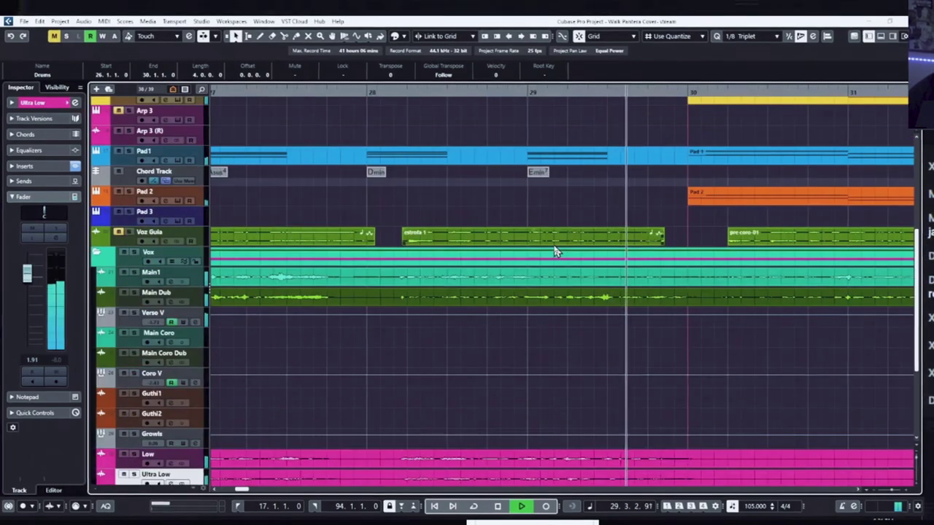
{"action": "scroll", "coordinate": [555, 252], "scroll_direction": "up", "scroll_amount": 4}
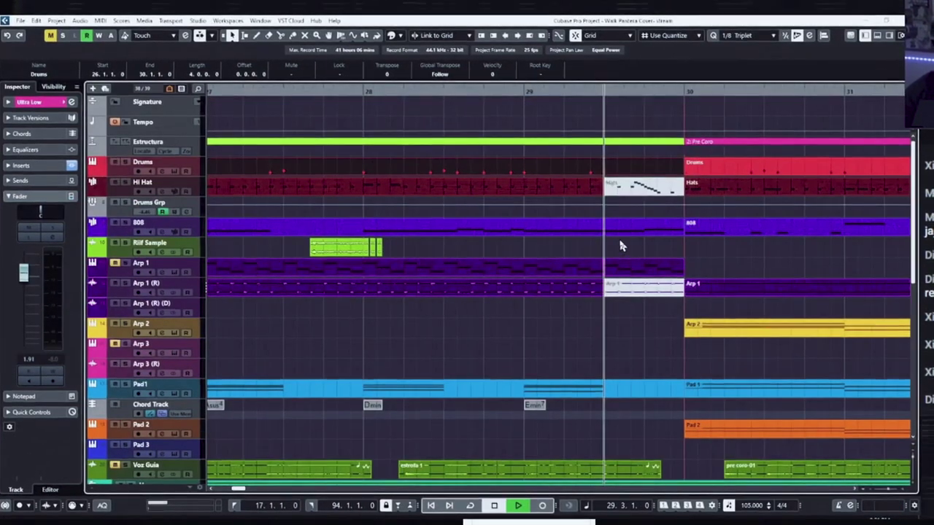
{"action": "double_click", "coordinate": [619, 230]}
{"action": "key", "text": "space"}
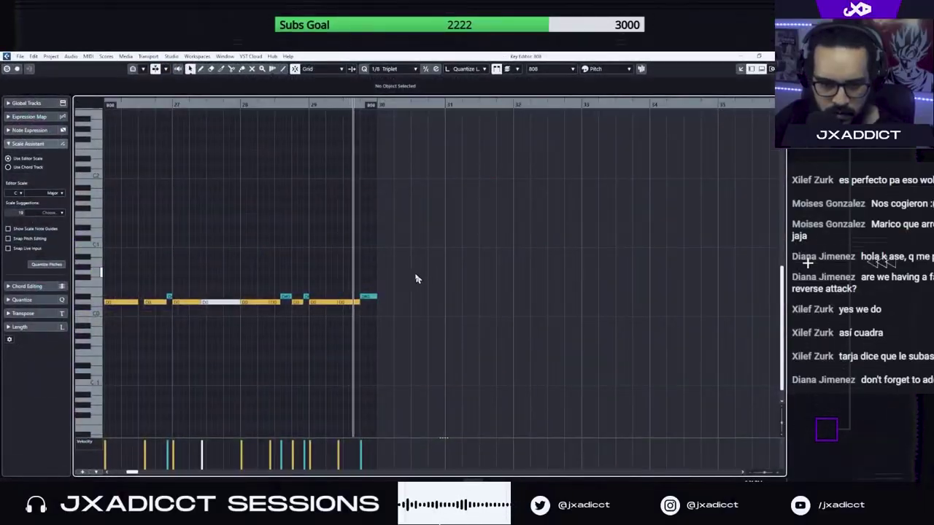
{"action": "key", "text": "space"}
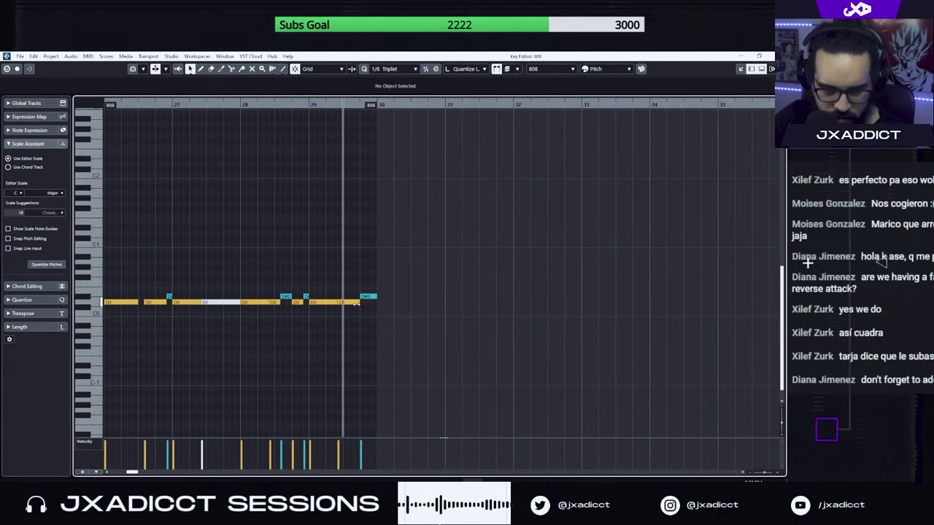
{"action": "left_click_drag", "start_coordinate": [355, 304], "coordinate": [389, 308]}
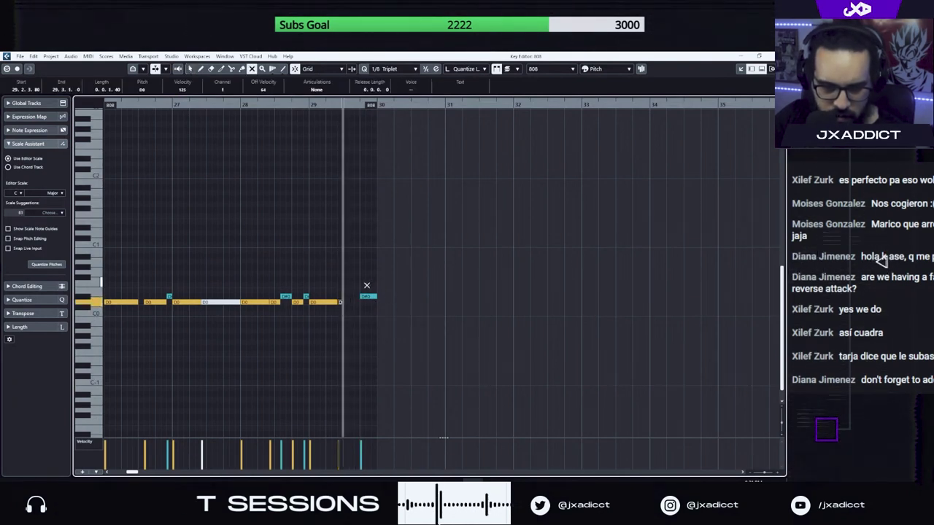
Mute the final D#0 note at 29.4 in the 808 part, replay the passage and close the editor
{"action": "left_click", "coordinate": [367, 296]}
{"action": "key", "text": "space"}
{"action": "key", "text": "1"}
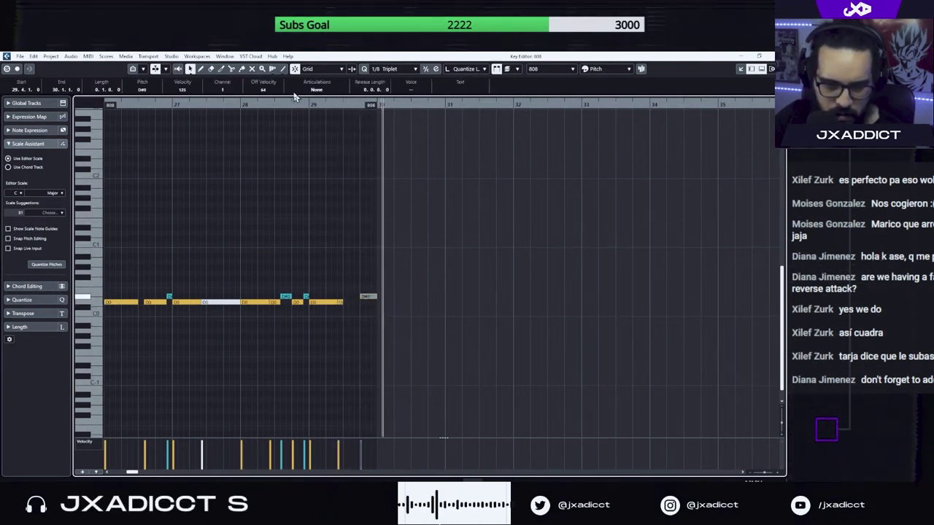
{"action": "left_click", "coordinate": [285, 104]}
{"action": "left_click", "coordinate": [324, 174]}
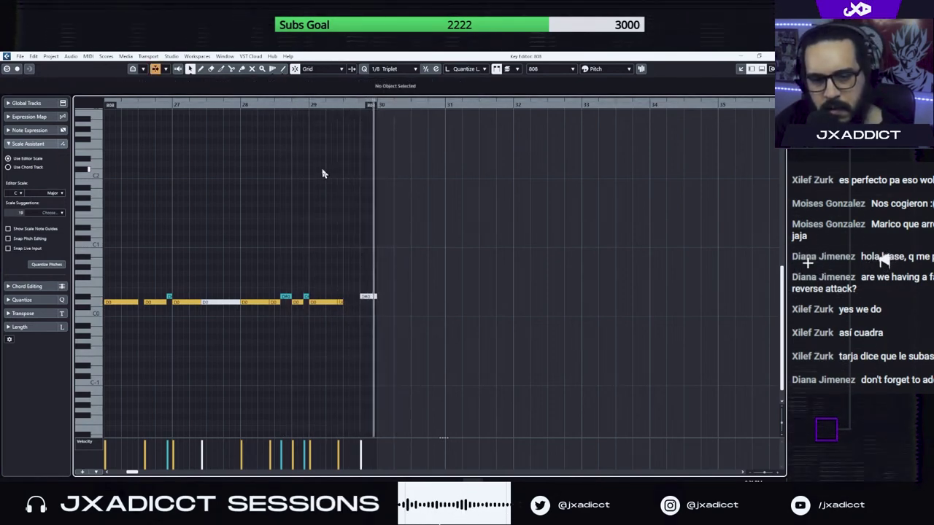
{"action": "left_click", "coordinate": [777, 56]}
Review the arrangement across Verse 1 and replay its end into the Pre Coro to check the new break
{"action": "scroll", "coordinate": [450, 276], "scroll_direction": "down", "scroll_amount": 3}
{"action": "scroll", "coordinate": [450, 275], "scroll_direction": "down", "scroll_amount": 4}
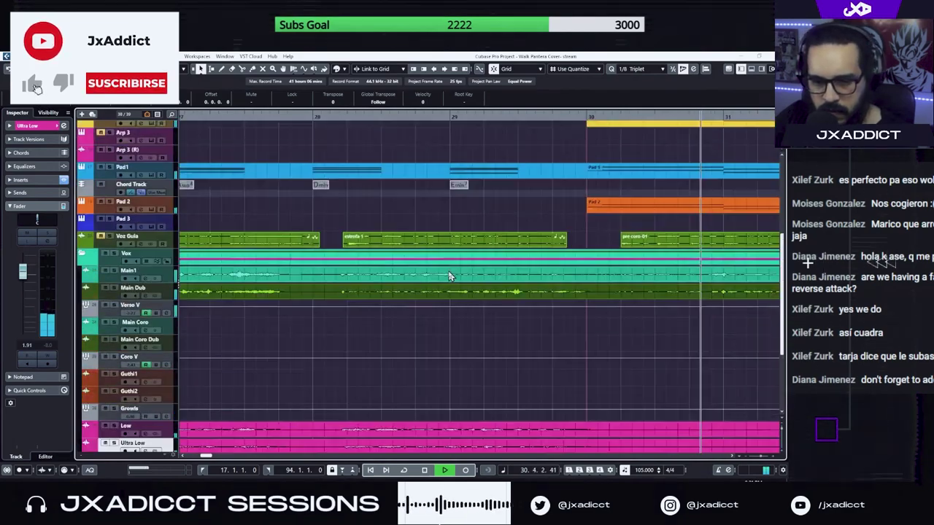
{"action": "key", "text": "space"}
{"action": "key", "text": "g"}
{"action": "scroll", "coordinate": [491, 277], "scroll_direction": "up", "scroll_amount": 4}
{"action": "key", "text": "g"}
{"action": "key", "text": "g"}
{"action": "key", "text": "g"}
{"action": "key", "text": "g"}
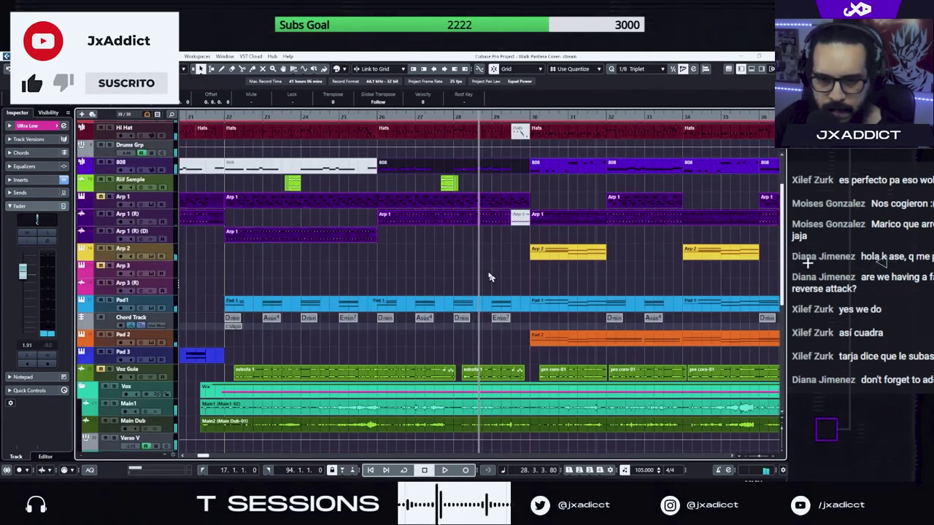
{"action": "key", "text": "g"}
{"action": "scroll", "coordinate": [398, 178], "scroll_direction": "up", "scroll_amount": 2}
{"action": "key", "text": "g"}
{"action": "scroll", "coordinate": [527, 175], "scroll_direction": "down", "scroll_amount": 2}
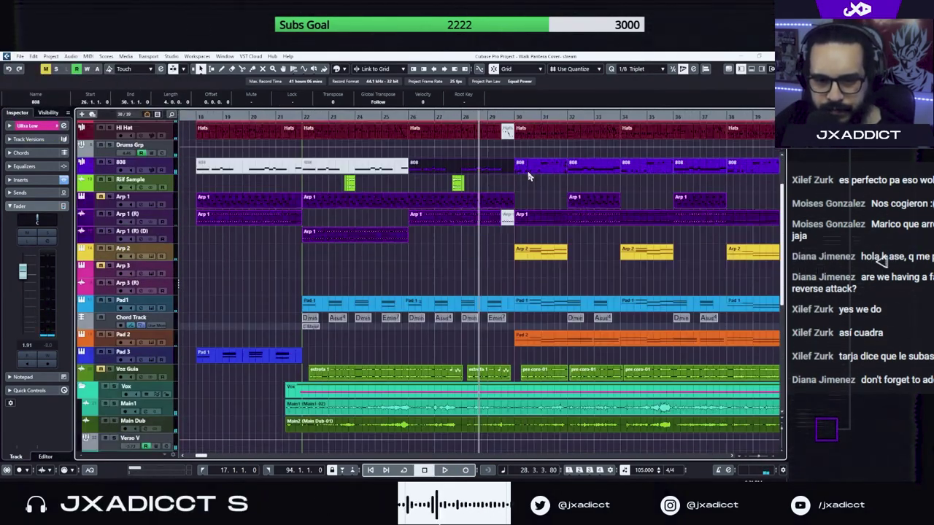
{"action": "scroll", "coordinate": [528, 175], "scroll_direction": "up", "scroll_amount": 2}
{"action": "key", "text": "space"}
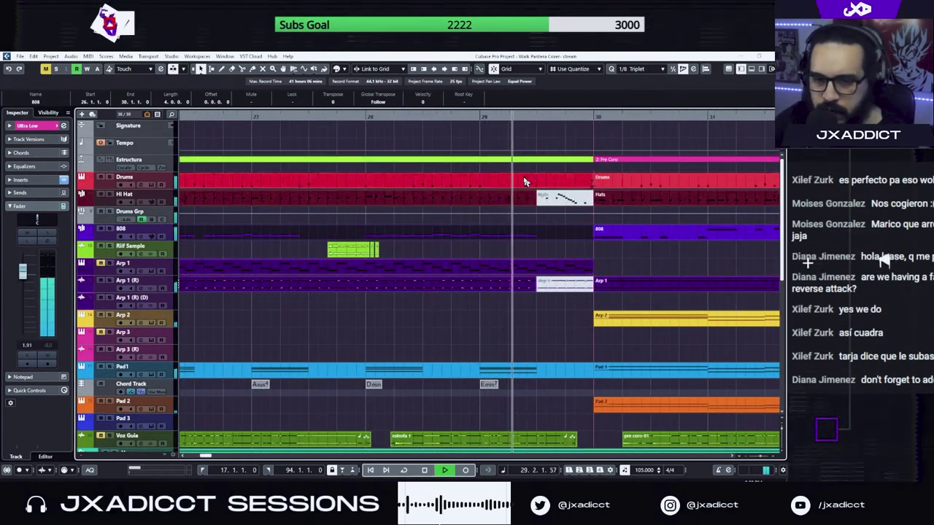
In the Drums part ending at bar 30, move the Acoustic Snare note at 29.3 to the Bass Drum row and close the editor
{"action": "double_click", "coordinate": [522, 183]}
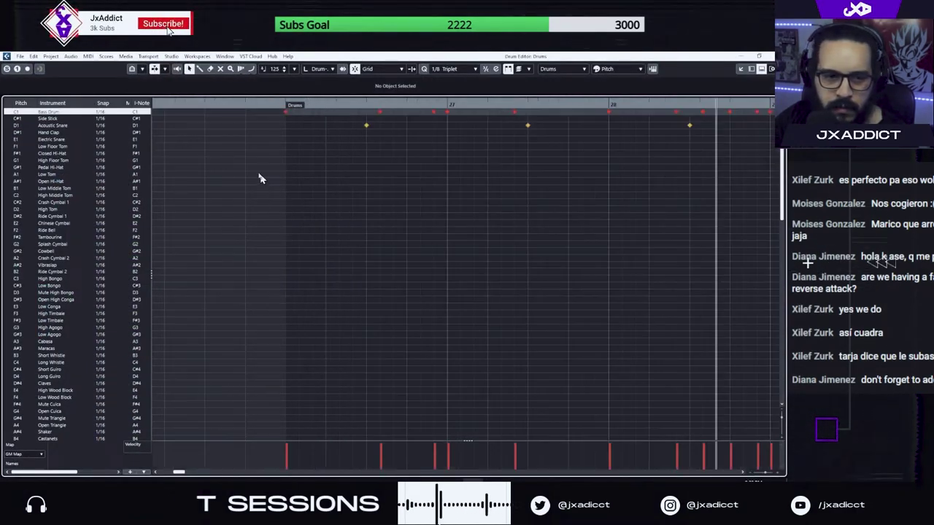
{"action": "left_click_drag", "start_coordinate": [375, 152], "coordinate": [325, 117]}
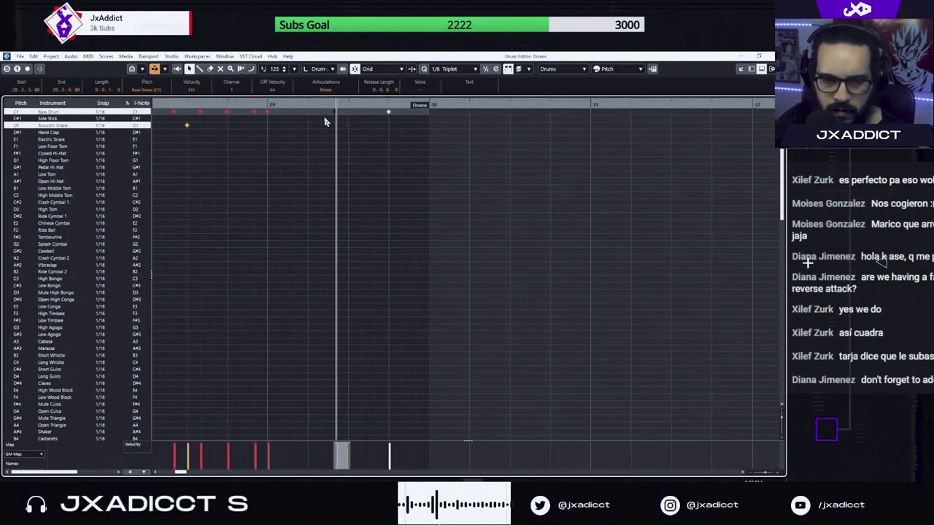
{"action": "left_click_drag", "start_coordinate": [357, 162], "coordinate": [346, 120]}
{"action": "key", "text": "Up"}
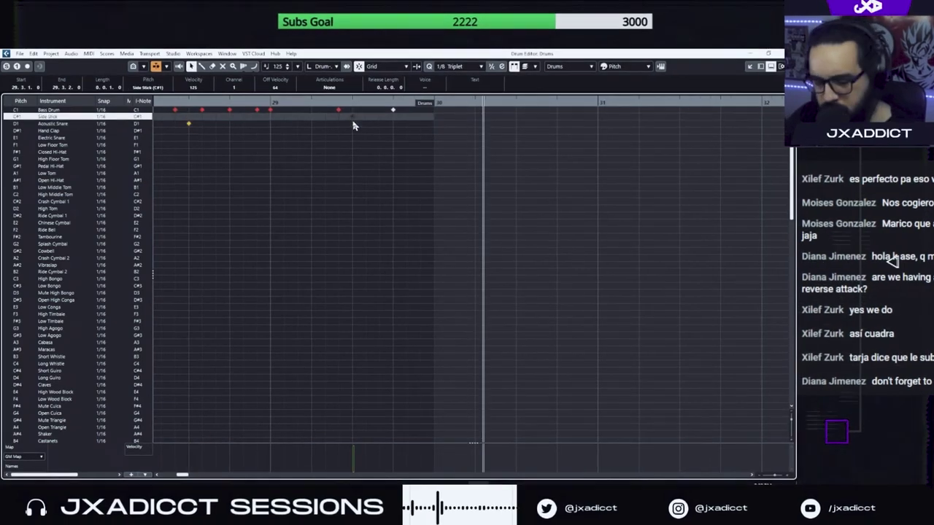
{"action": "key", "text": "Up"}
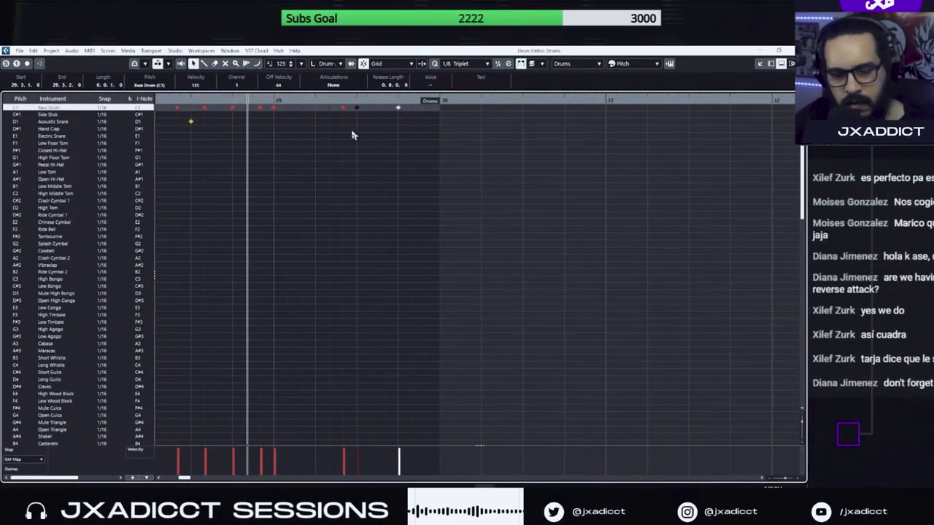
{"action": "left_click", "coordinate": [384, 191]}
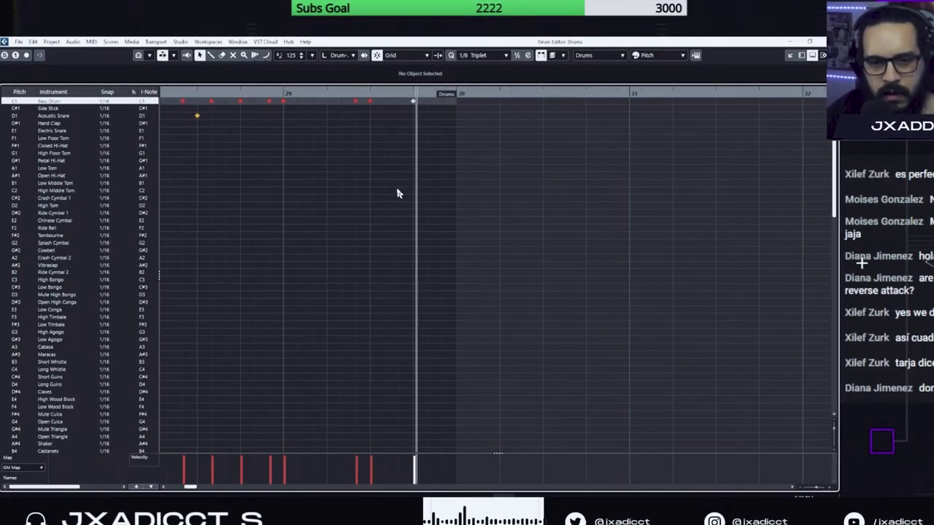
{"action": "key", "text": "Return"}
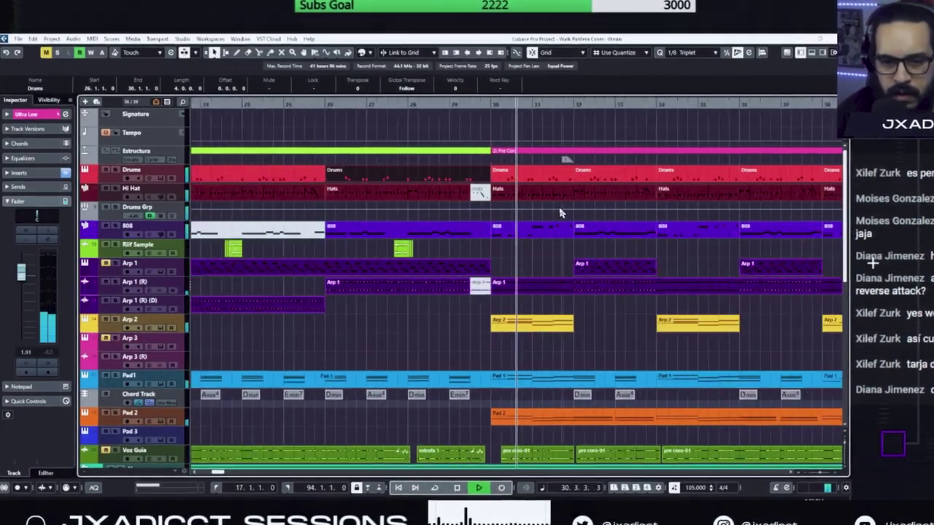
Play through the Pre Coro while reviewing the whole arrangement, from the drums to the vocal tracks
{"action": "key", "text": "g"}
{"action": "key", "text": "g"}
{"action": "key", "text": "g"}
{"action": "key", "text": "g"}
{"action": "key", "text": "g"}
{"action": "scroll", "coordinate": [562, 213], "scroll_direction": "down", "scroll_amount": 3}
{"action": "key", "text": "g"}
{"action": "key", "text": "g"}
{"action": "key", "text": "g"}
{"action": "key", "text": "g"}
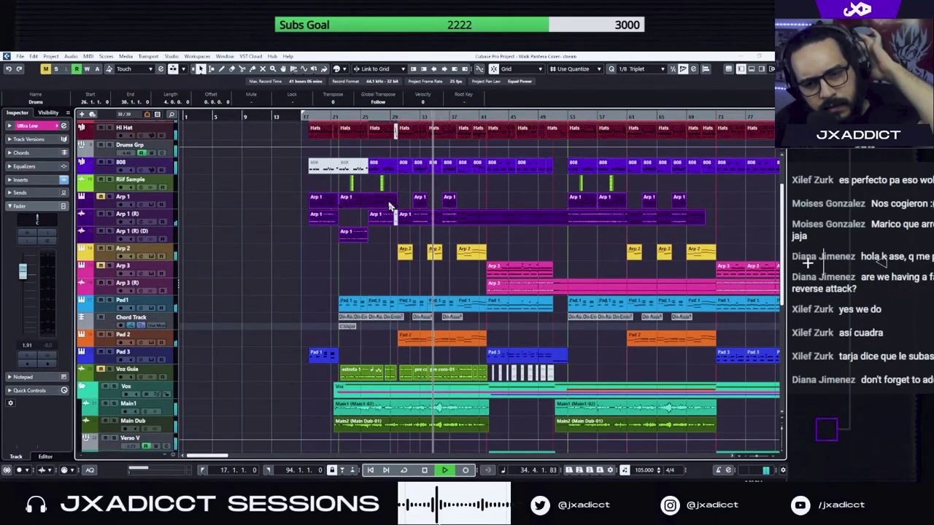
{"action": "scroll", "coordinate": [430, 198], "scroll_direction": "down", "scroll_amount": 5}
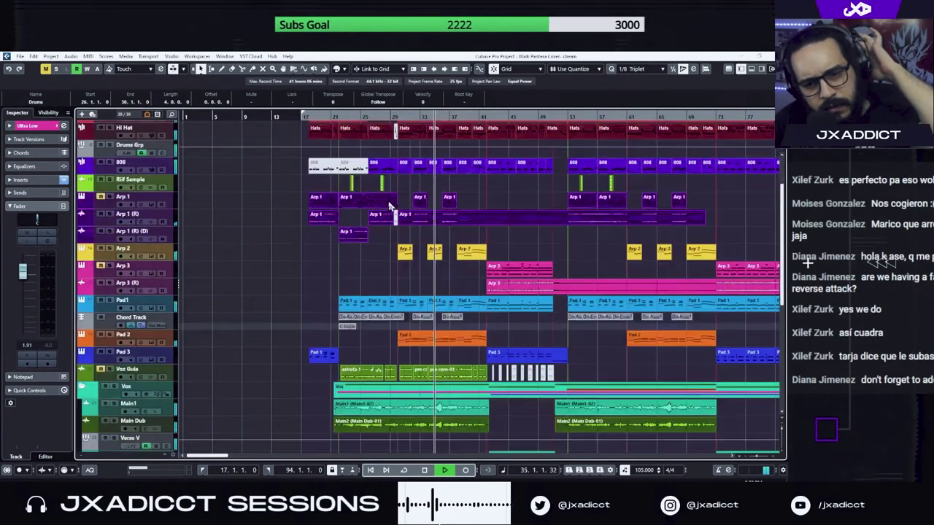
{"action": "scroll", "coordinate": [388, 207], "scroll_direction": "up", "scroll_amount": 4}
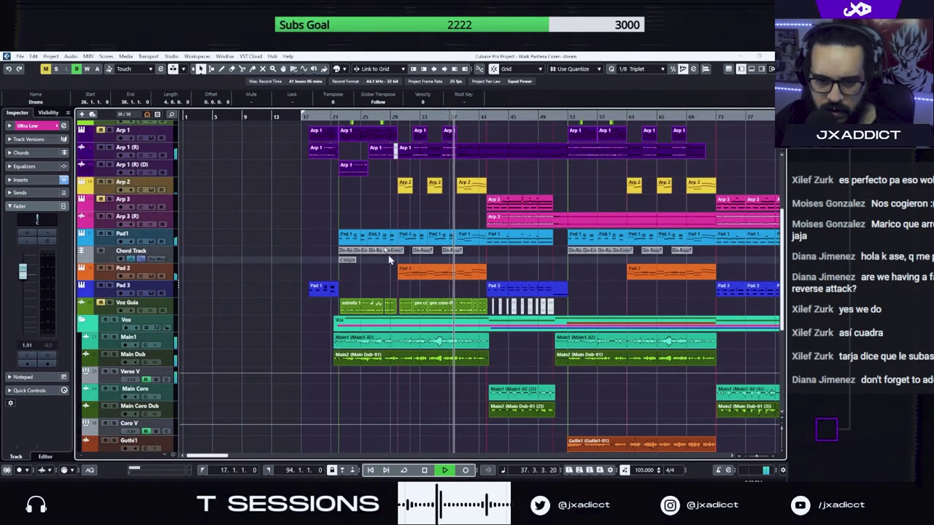
Play Verse 1 from bar 20 and replay the Main1 and Main Dub vocals from bar 25 to locate the phrase ending before bar 26
{"action": "key", "text": "space"}
{"action": "left_click", "coordinate": [326, 116]}
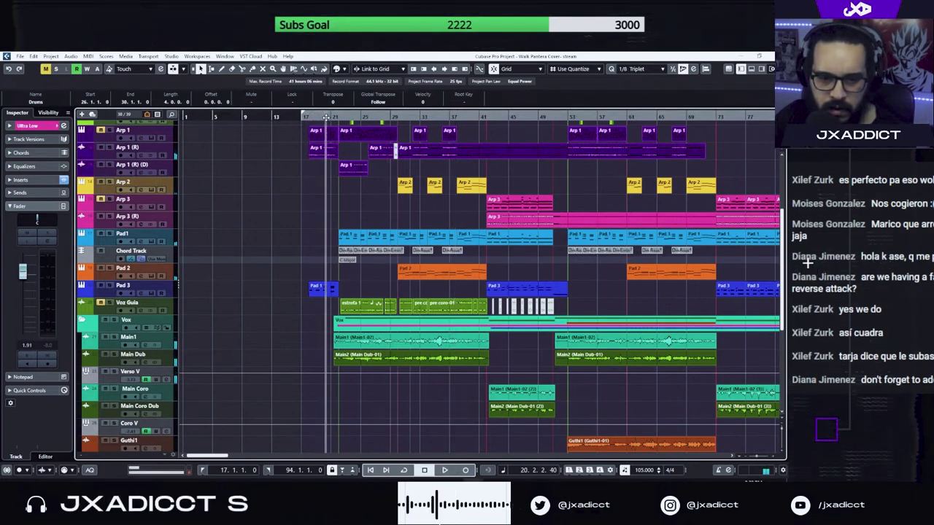
{"action": "scroll", "coordinate": [406, 209], "scroll_direction": "down", "scroll_amount": 2}
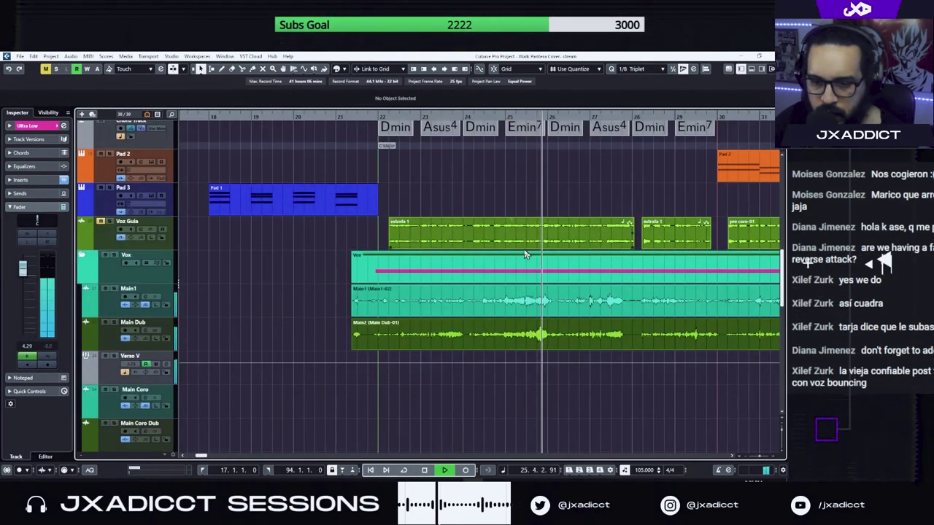
{"action": "key", "text": "h"}
{"action": "key", "text": "h"}
{"action": "key", "text": "h"}
{"action": "key", "text": "h"}
{"action": "key", "text": "h"}
{"action": "key", "text": "h"}
{"action": "key", "text": "h"}
{"action": "key", "text": "h"}
{"action": "key", "text": "h"}
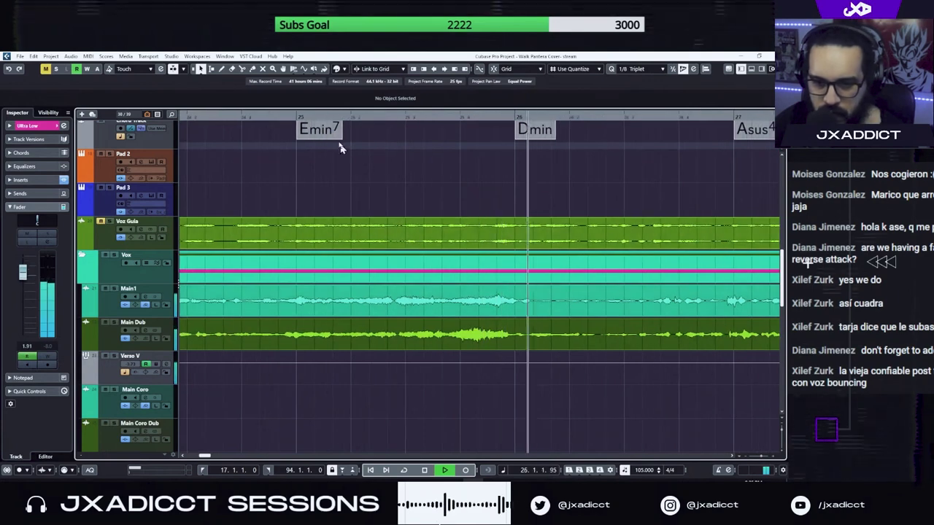
{"action": "left_click", "coordinate": [298, 117]}
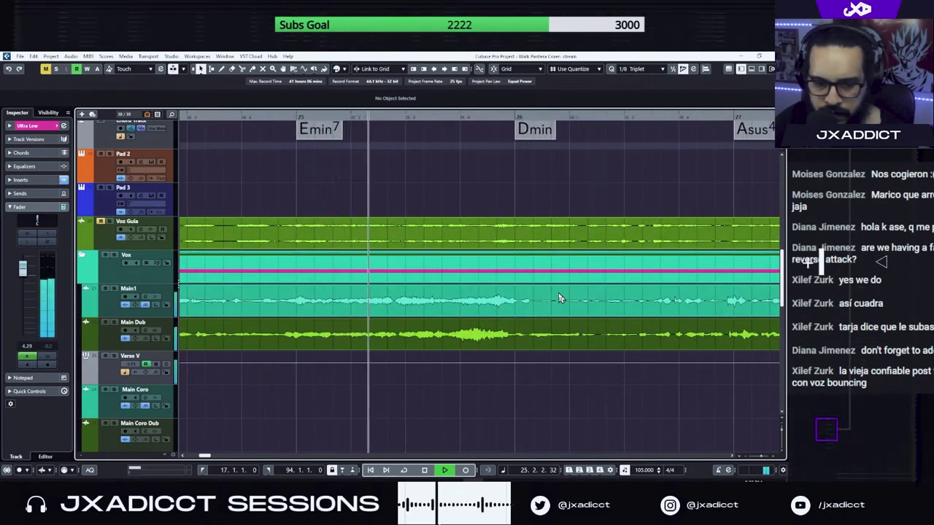
{"action": "key", "text": "space"}
{"action": "key", "text": "space"}
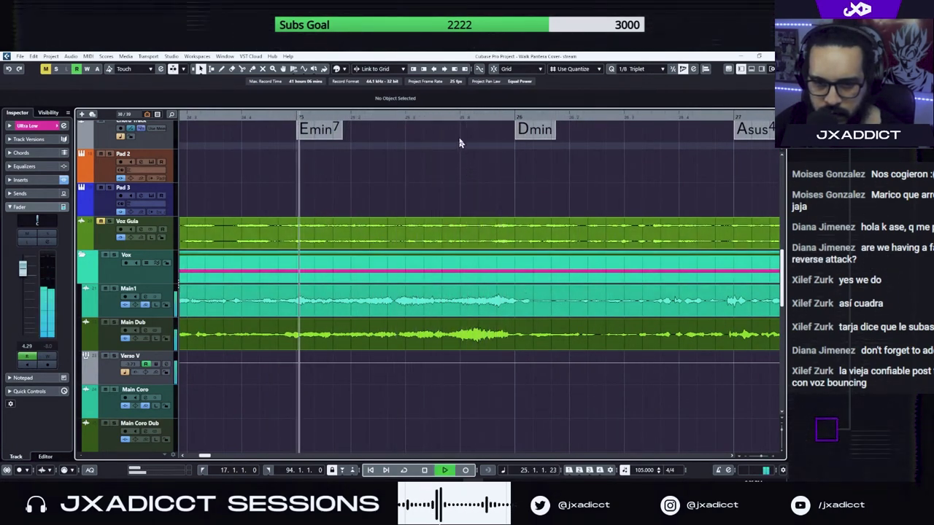
Stop playback and split the Main1 and Main Dub vocal events at 25.4 and 26.1
{"action": "key", "text": "space"}
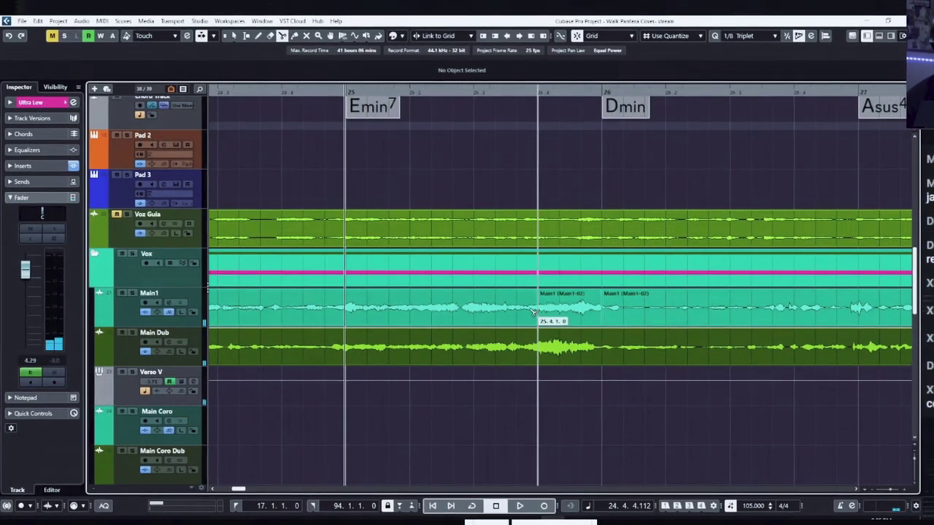
{"action": "left_click", "coordinate": [531, 356]}
{"action": "left_click", "coordinate": [596, 349]}
{"action": "key", "text": "1"}
Bounce the isolated Main1 and Main Dub segments between 25.4 and 26.1, replacing the original events
{"action": "left_click", "coordinate": [555, 306]}
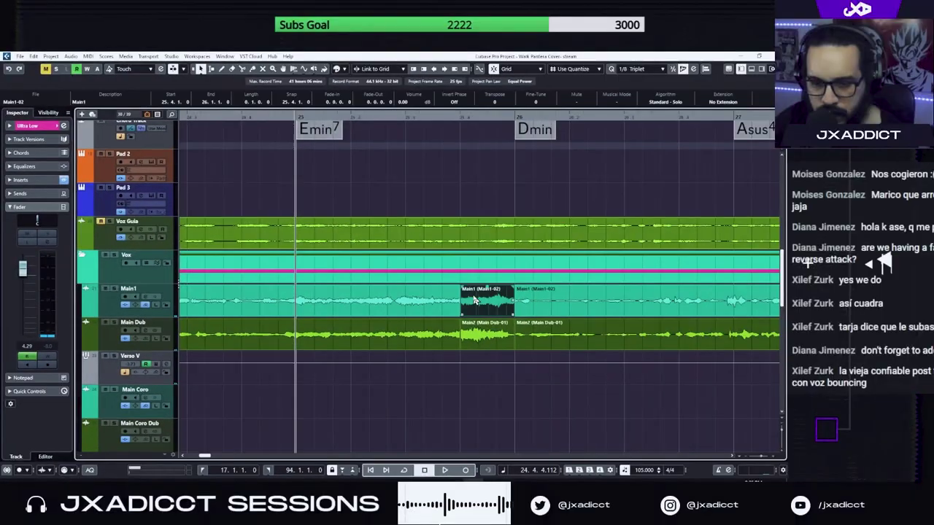
{"action": "key", "text": "ctrl+b"}
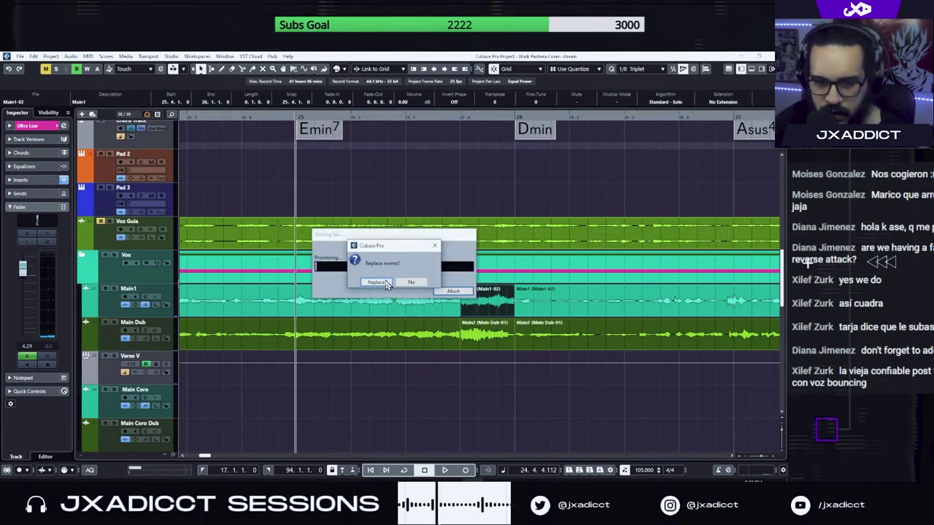
{"action": "left_click", "coordinate": [387, 283]}
{"action": "left_click", "coordinate": [487, 334]}
{"action": "key", "text": "ctrl+b"}
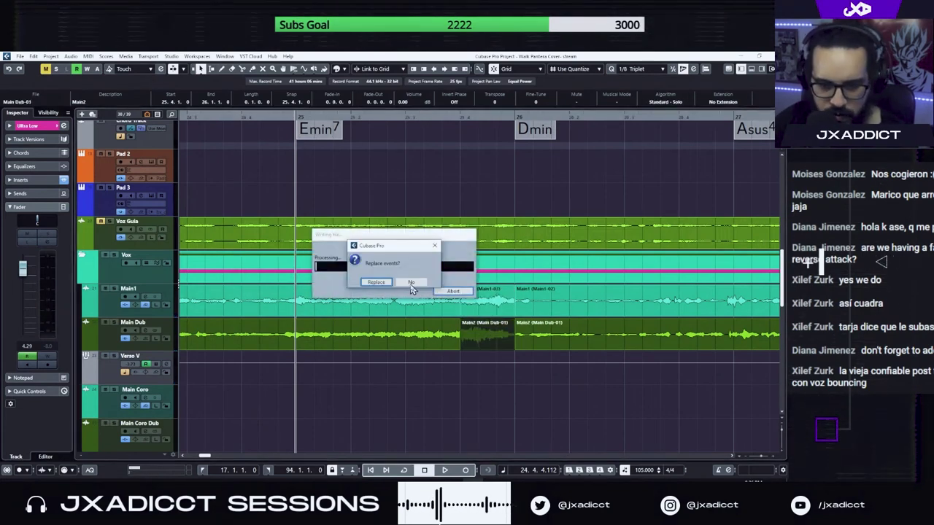
{"action": "left_click", "coordinate": [384, 284]}
Apply a Pitch Shift with a descending envelope and a range of 11 to the bounced Main1 segment, and replay the passage
{"action": "left_click", "coordinate": [485, 305]}
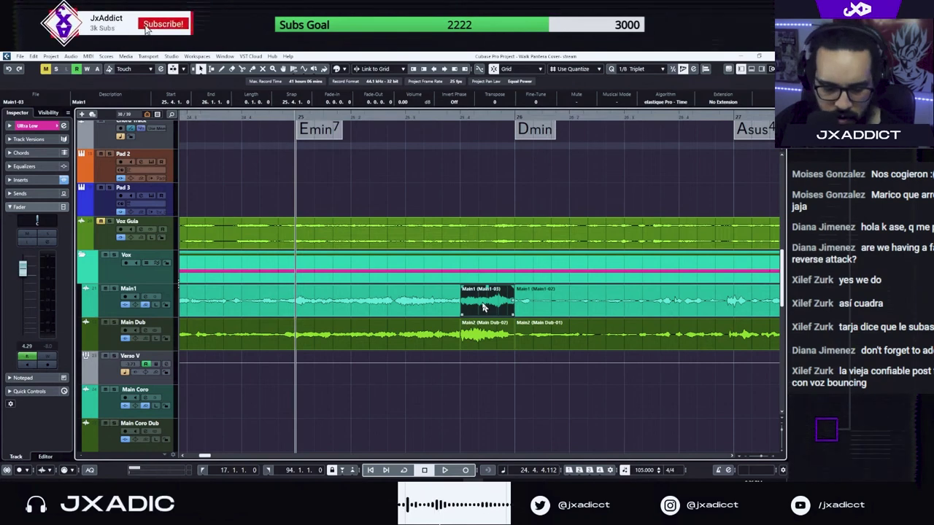
{"action": "key", "text": "F7"}
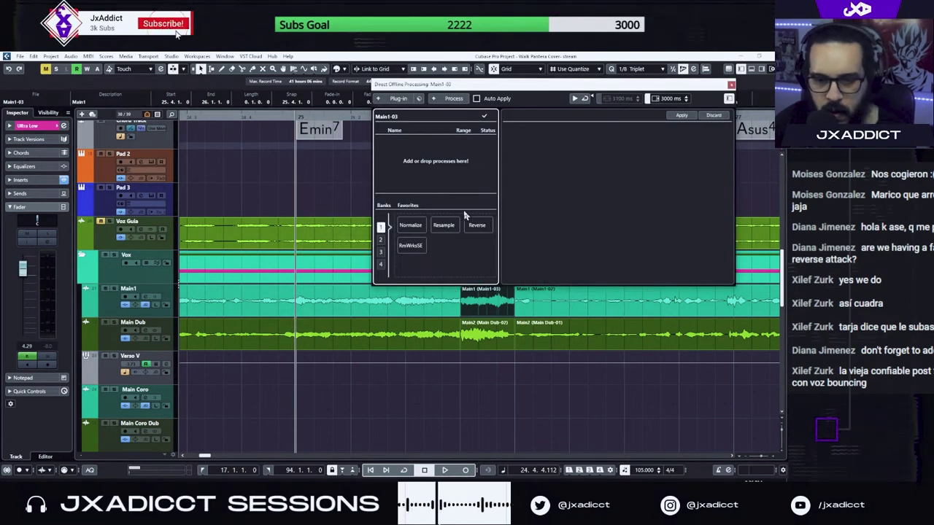
{"action": "left_click", "coordinate": [452, 100]}
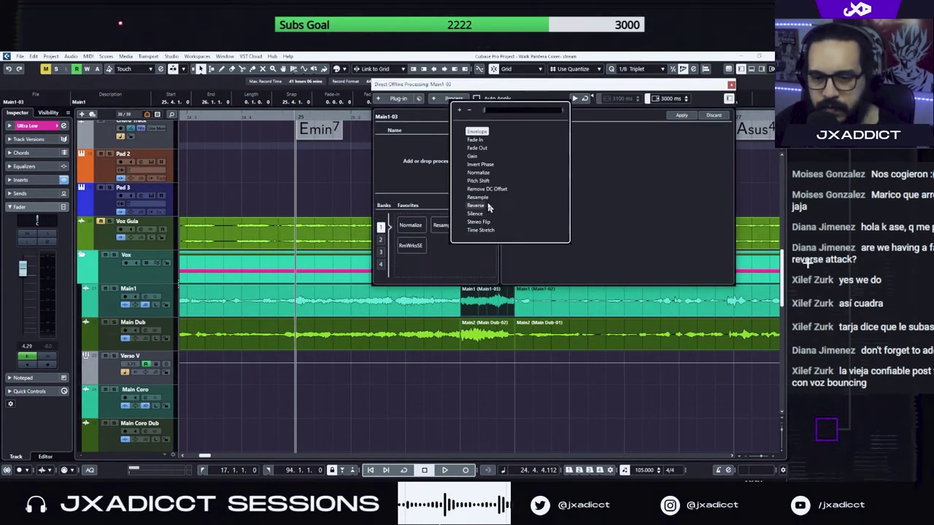
{"action": "left_click", "coordinate": [480, 180]}
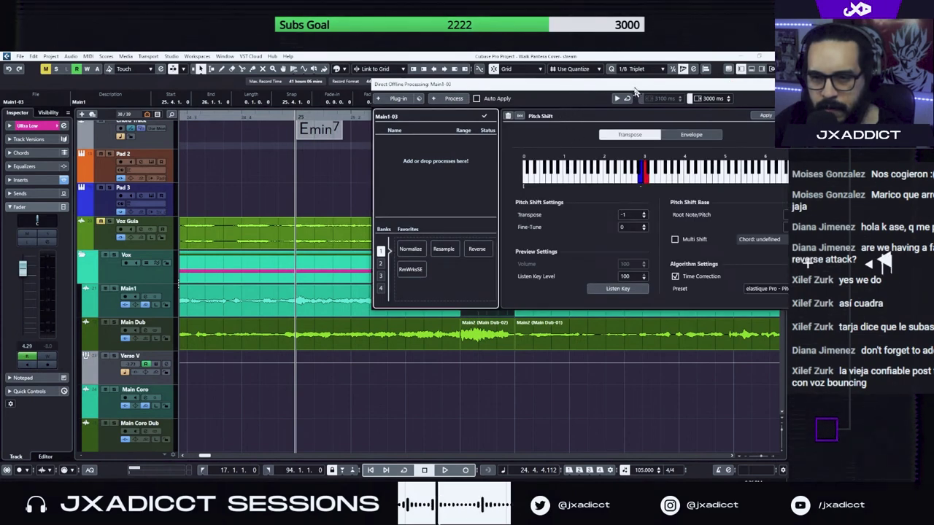
{"action": "left_click_drag", "start_coordinate": [635, 90], "coordinate": [465, 137]}
{"action": "left_click", "coordinate": [520, 182]}
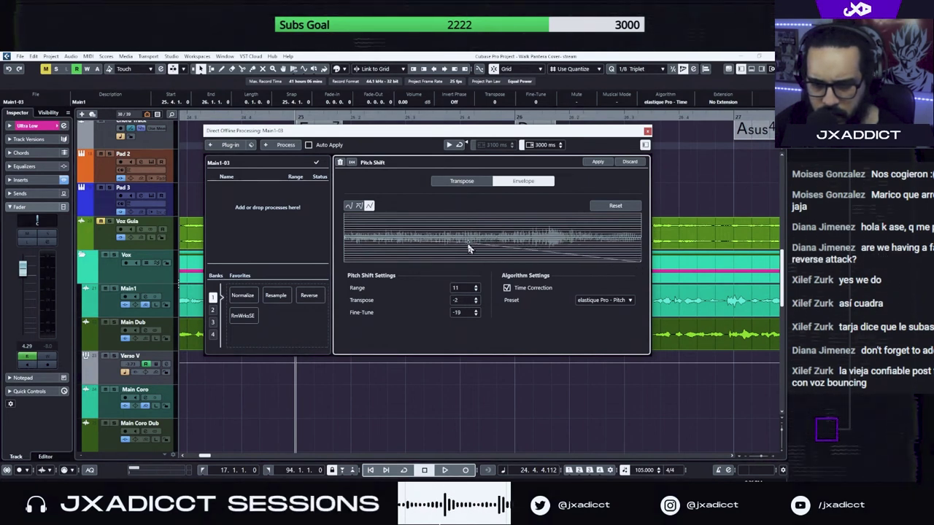
{"action": "left_click", "coordinate": [597, 163]}
{"action": "left_click", "coordinate": [647, 132]}
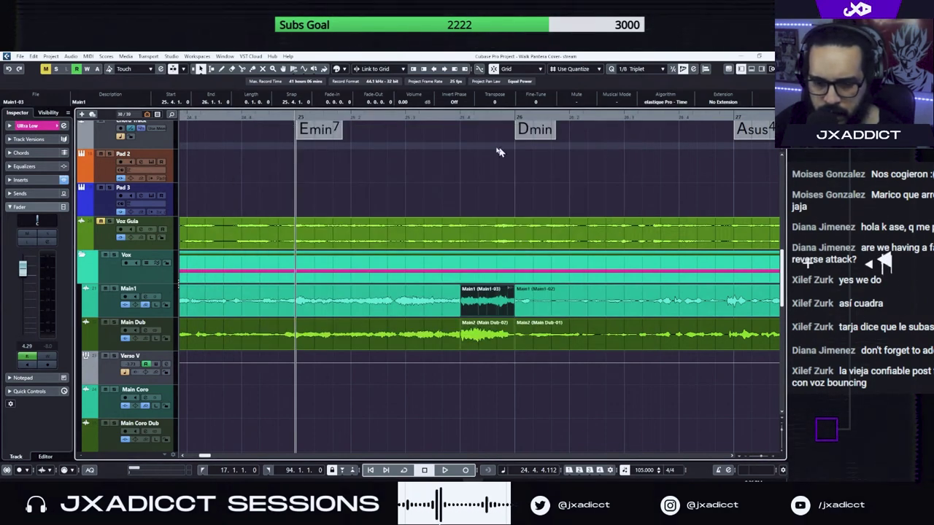
{"action": "left_click_drag", "start_coordinate": [436, 117], "coordinate": [427, 121]}
{"action": "key", "text": "space"}
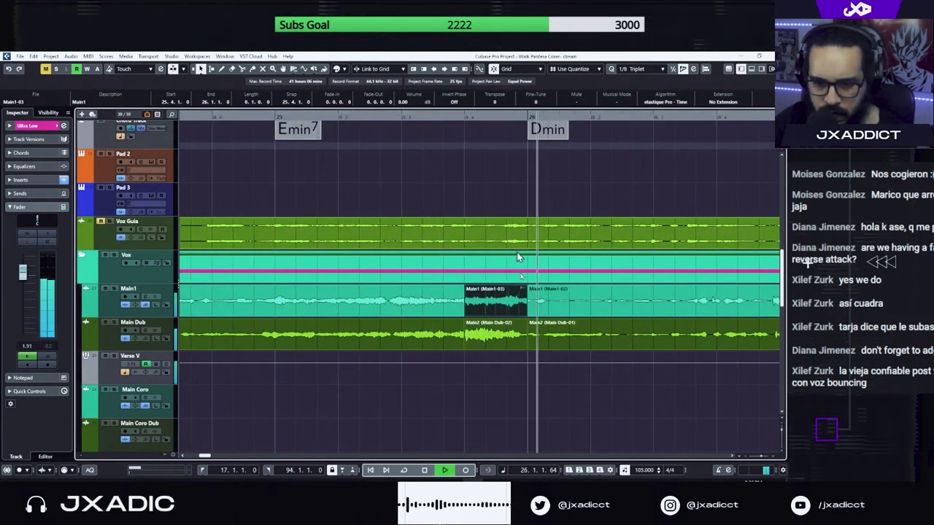
{"action": "key", "text": "space"}
Apply the same descending Pitch Shift envelope, with a range of 11, to the bounced Main Dub segment
{"action": "left_click", "coordinate": [508, 338]}
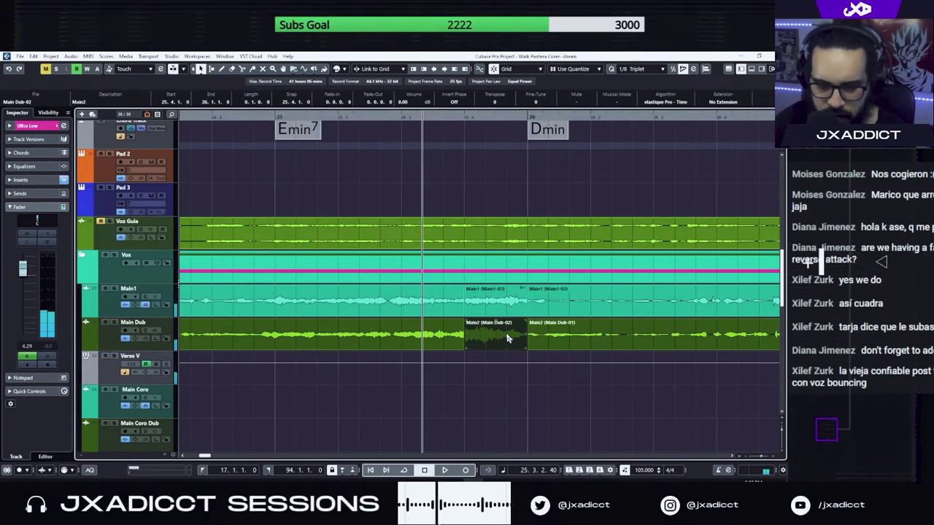
{"action": "key", "text": "F7"}
{"action": "left_click", "coordinate": [286, 144]}
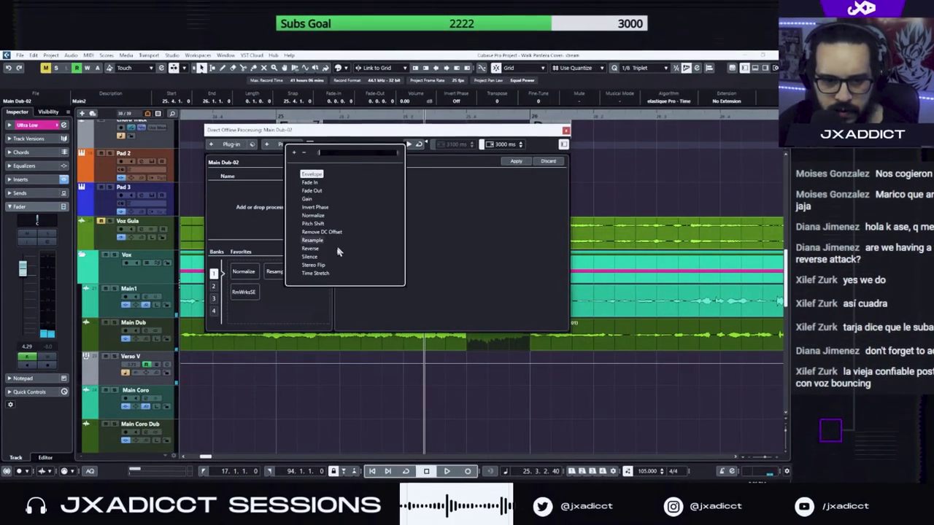
{"action": "left_click", "coordinate": [314, 223]}
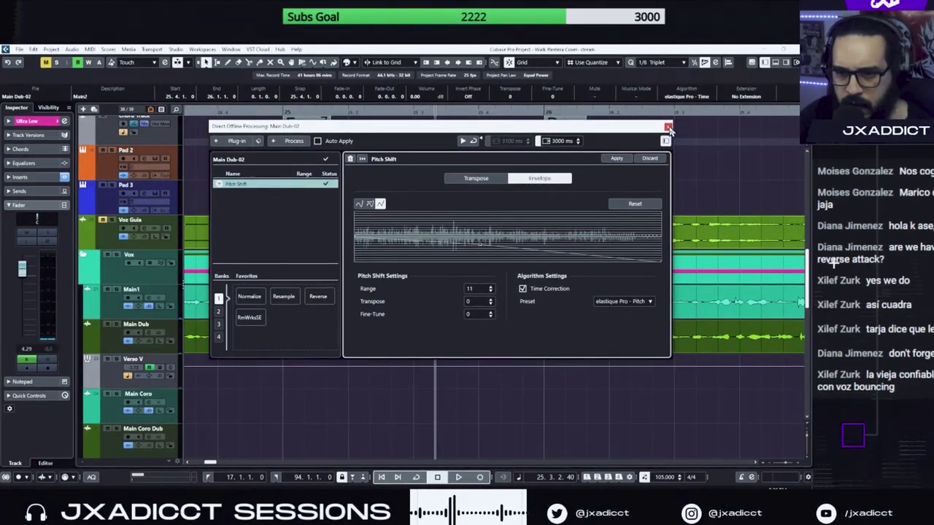
{"action": "left_click", "coordinate": [613, 160]}
Split the Low vocal event at 25.4 and 26.1 and stop playback
{"action": "scroll", "coordinate": [615, 202], "scroll_direction": "down", "scroll_amount": 5}
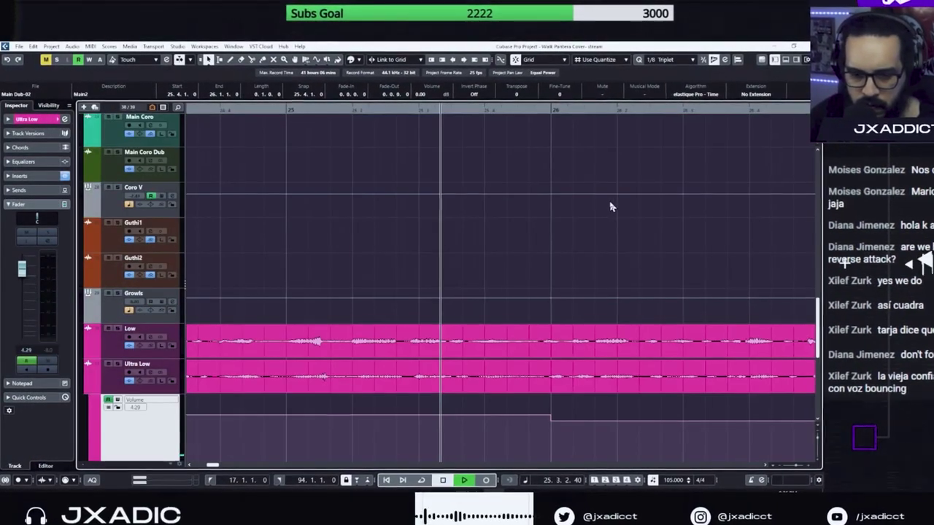
{"action": "left_click", "coordinate": [443, 315]}
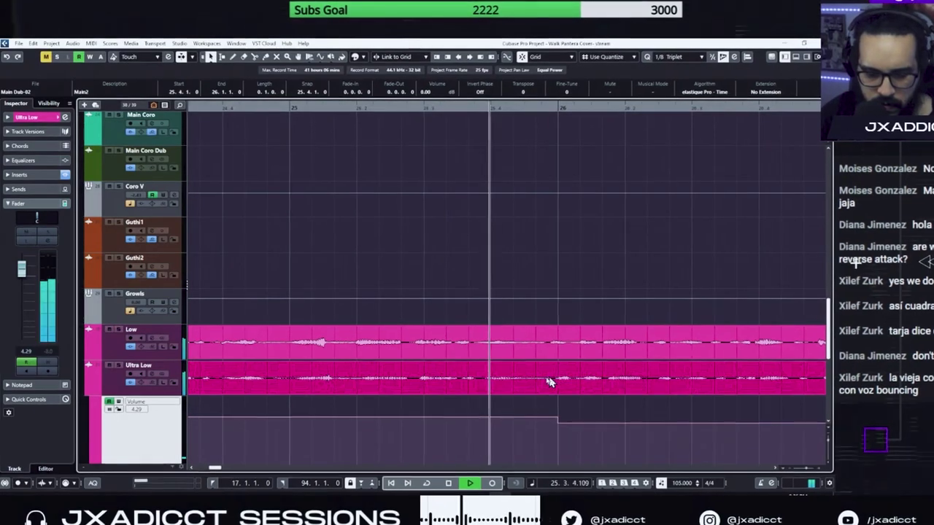
{"action": "key", "text": "3"}
{"action": "left_click", "coordinate": [488, 343]}
{"action": "left_click", "coordinate": [553, 346]}
{"action": "key", "text": "1"}
{"action": "key", "text": "space"}
Apply the descending Pitch Shift envelope, with a range of 11, to the Low segment between 25.4 and 26.1
{"action": "left_click", "coordinate": [528, 350]}
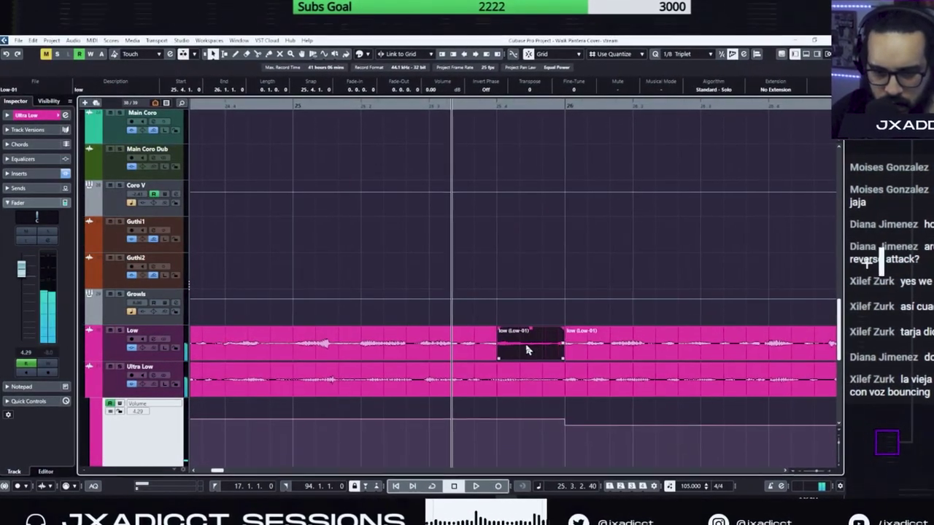
{"action": "key", "text": "F7"}
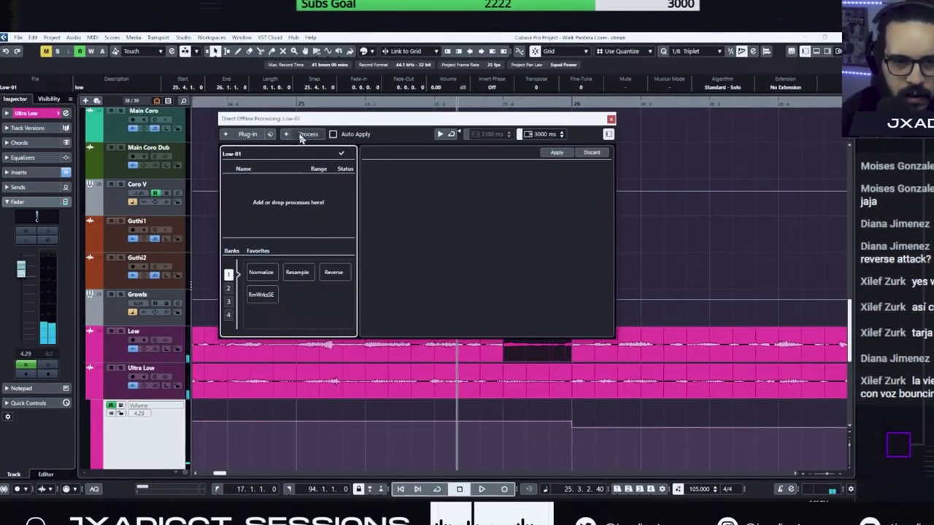
{"action": "left_click", "coordinate": [307, 135]}
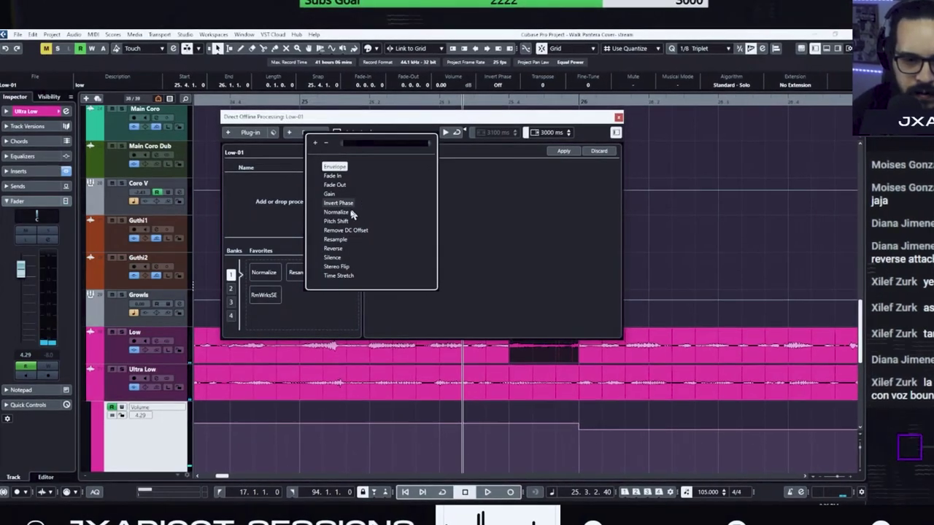
{"action": "left_click", "coordinate": [337, 222]}
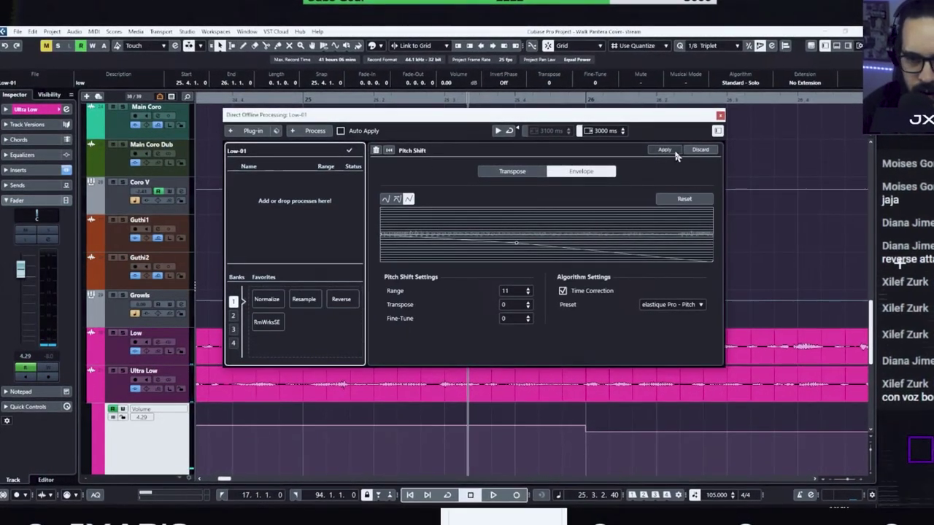
{"action": "left_click", "coordinate": [660, 150]}
{"action": "left_click", "coordinate": [485, 292]}
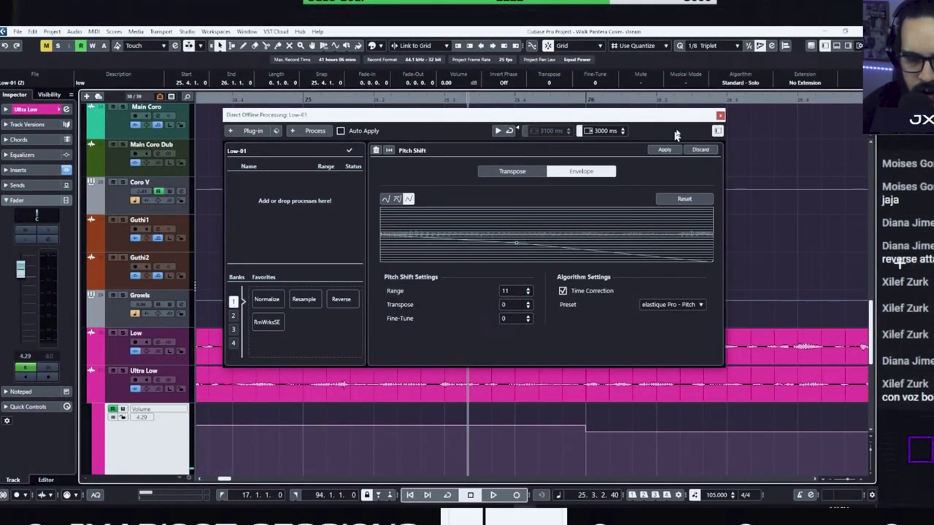
Close the offline processing of the Low segment between 25.4 and 26.1 and bounce that segment, replacing the original event
{"action": "left_click", "coordinate": [720, 115]}
{"action": "key", "text": "b"}
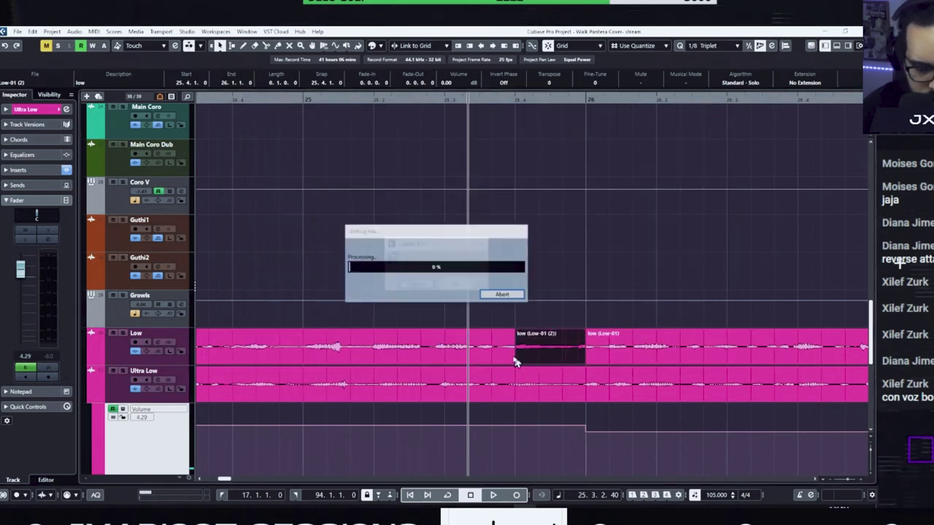
{"action": "left_click", "coordinate": [384, 281]}
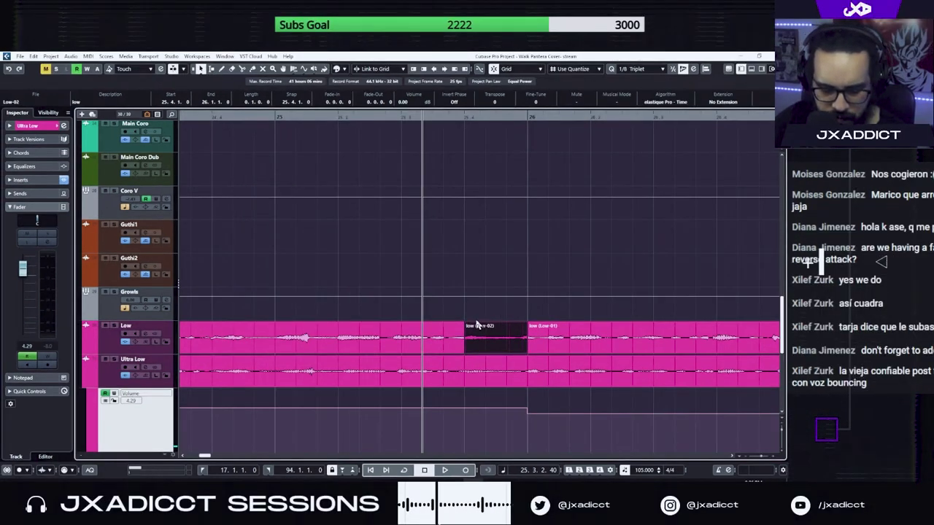
Apply the descending Pitch Shift envelope, with a range of 11, to the bounced Low segment and start playback
{"action": "key", "text": "F7"}
{"action": "left_click", "coordinate": [286, 146]}
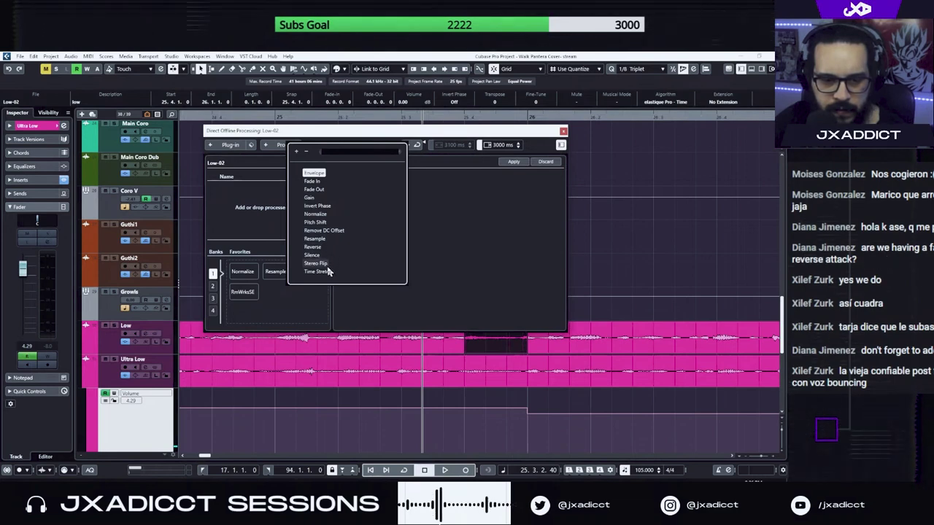
{"action": "left_click", "coordinate": [316, 222]}
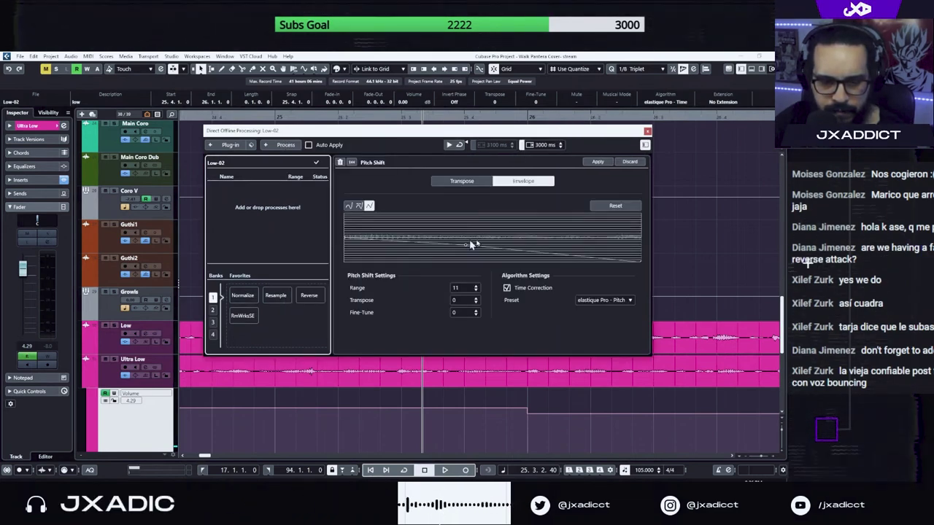
{"action": "left_click", "coordinate": [595, 162]}
{"action": "key", "text": "space"}
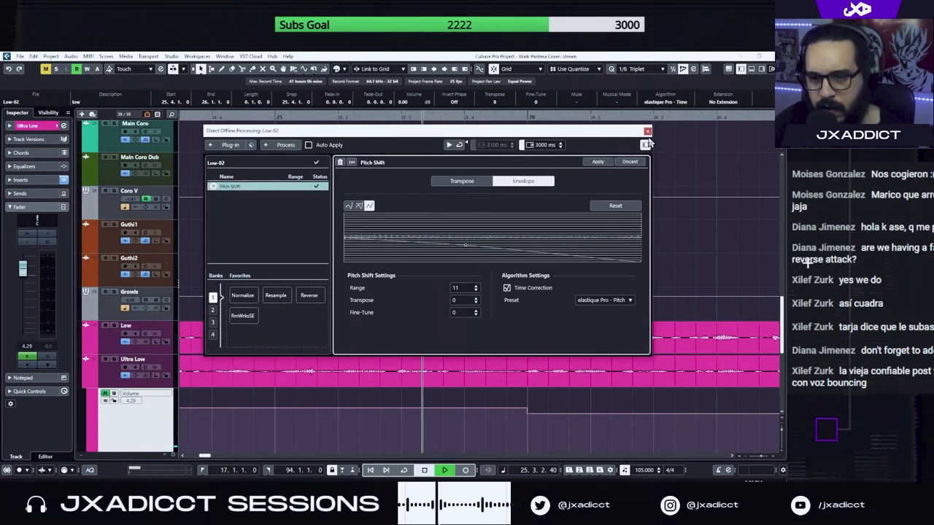
{"action": "left_click", "coordinate": [647, 133]}
Solo the Arp 1 (R) (D) track, split its event at 25.4, select the piece up to bar 26, and stop playback
{"action": "scroll", "coordinate": [525, 233], "scroll_direction": "up", "scroll_amount": 5}
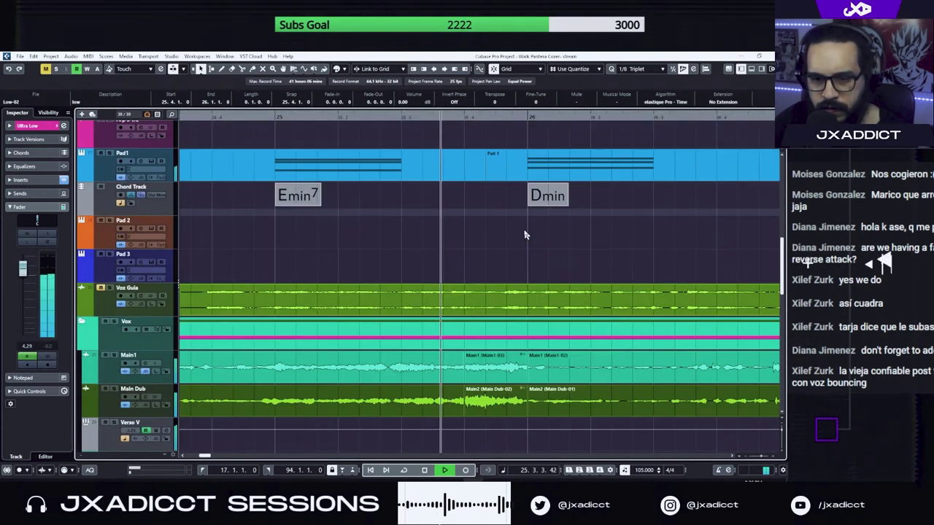
{"action": "scroll", "coordinate": [525, 234], "scroll_direction": "down", "scroll_amount": 2}
{"action": "scroll", "coordinate": [524, 235], "scroll_direction": "up", "scroll_amount": 2}
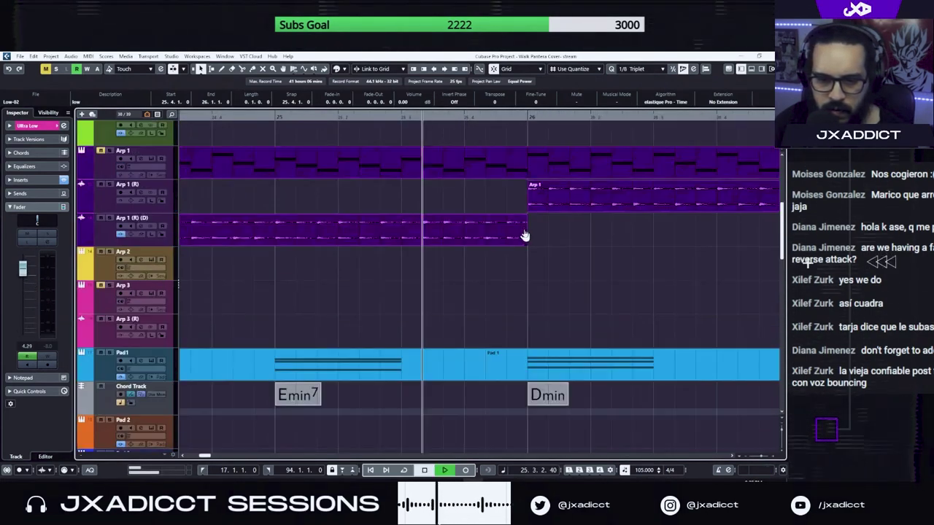
{"action": "left_click", "coordinate": [110, 219]}
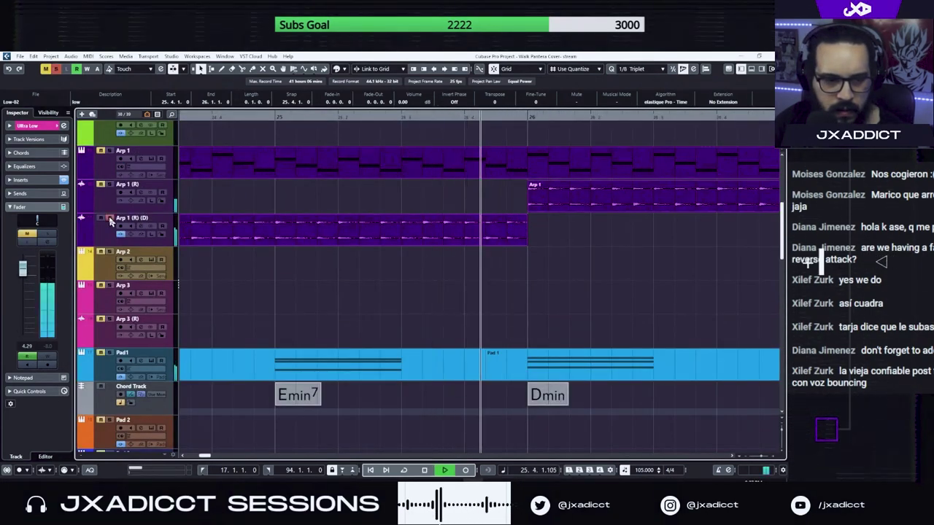
{"action": "left_click", "coordinate": [470, 226], "text": "alt"}
{"action": "left_click", "coordinate": [505, 234]}
{"action": "key", "text": "space"}
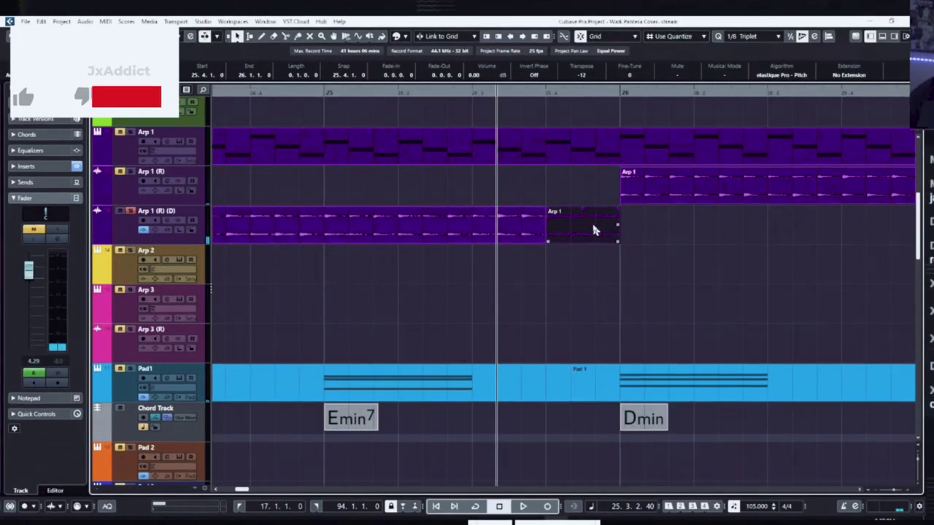
Apply the descending Pitch Shift envelope, with a range of 11, to the selected Arp 1 segment, unsolo its track, and replay the passage
{"action": "key", "text": "F7"}
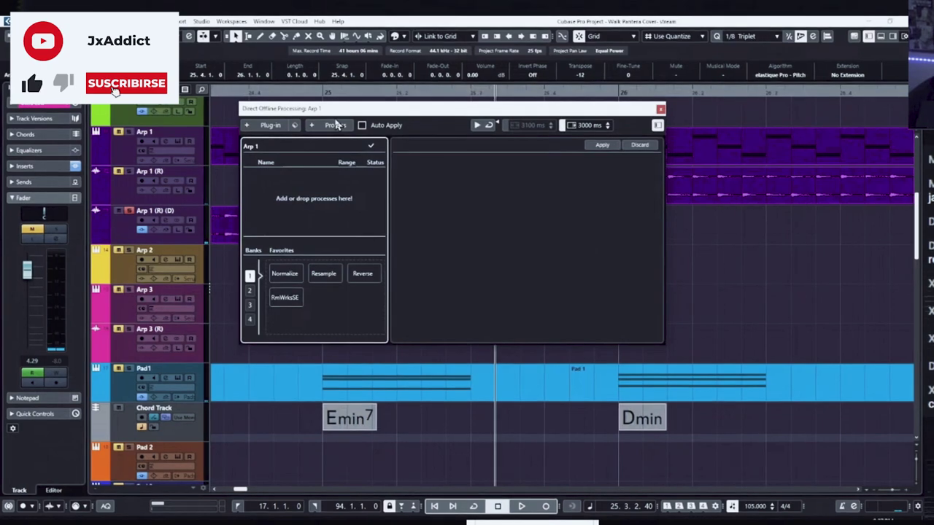
{"action": "left_click", "coordinate": [335, 125]}
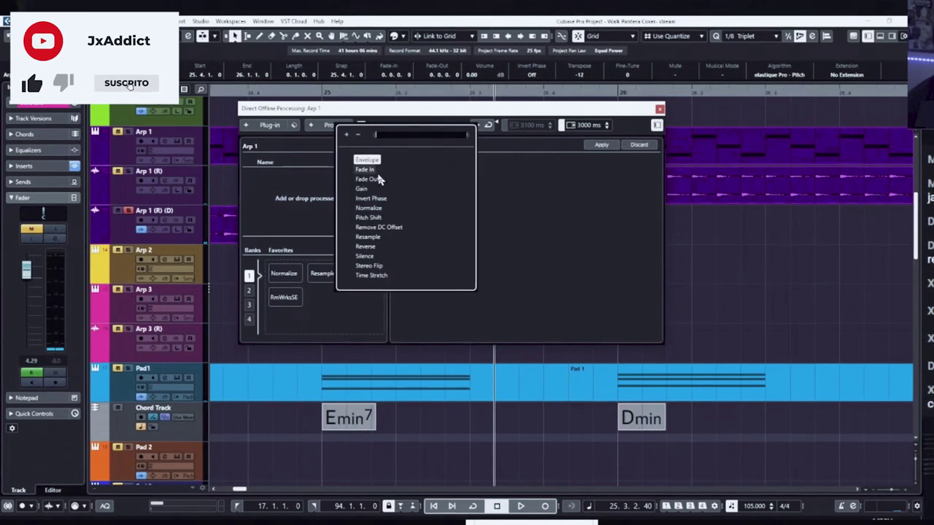
{"action": "left_click", "coordinate": [376, 217]}
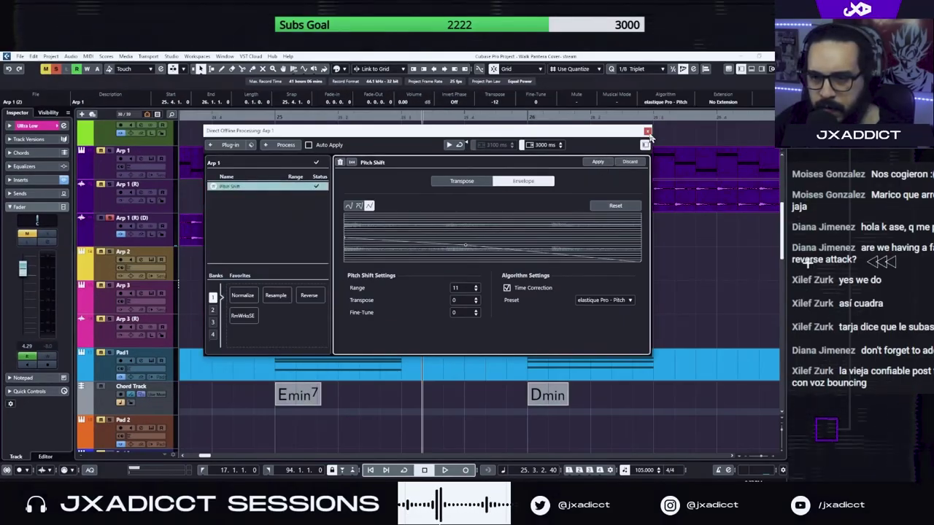
{"action": "left_click", "coordinate": [647, 132]}
{"action": "key", "text": "space"}
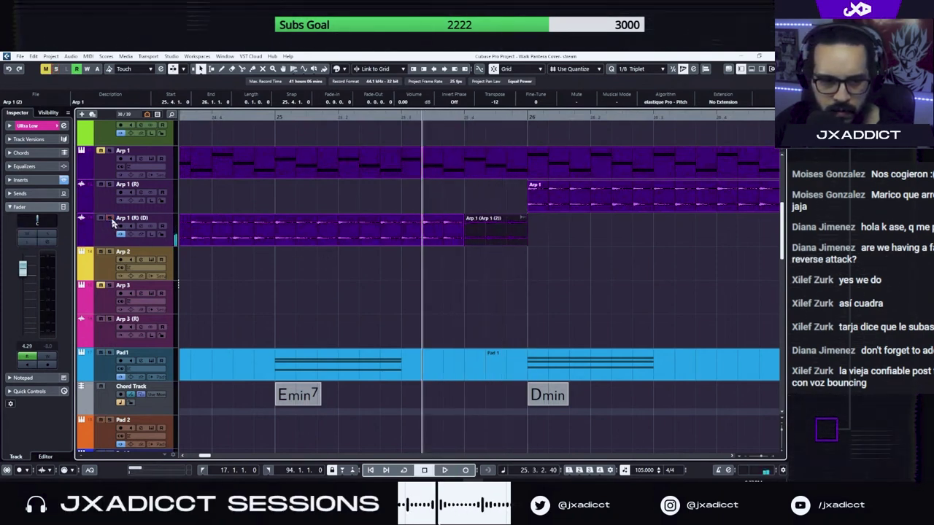
{"action": "key", "text": "space"}
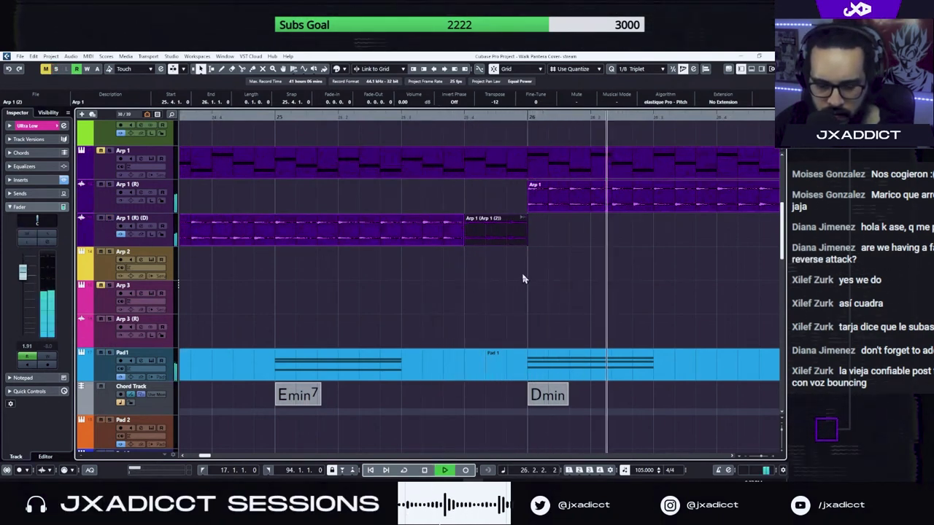
Play Verse 1 from bar 22 to check the pitch drop before bar 26 in context, and restart it once
{"action": "key", "text": "g"}
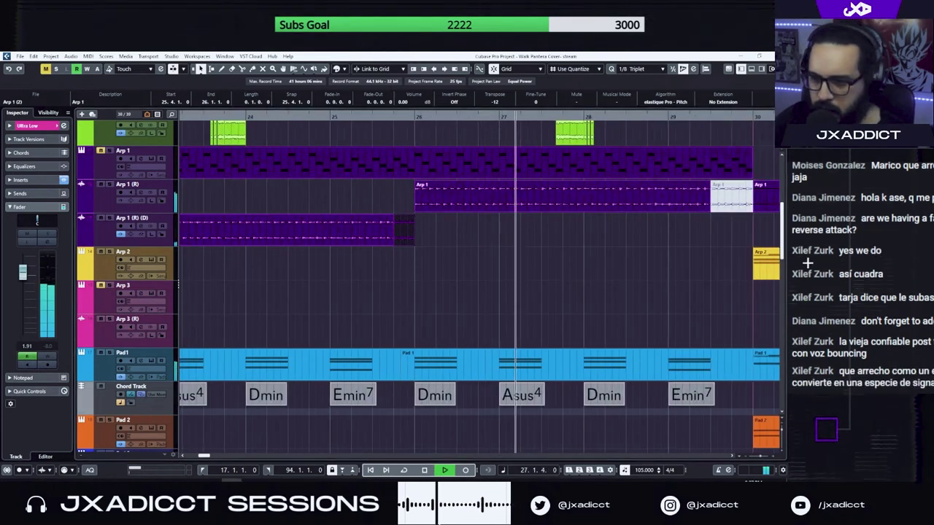
{"action": "left_click", "coordinate": [467, 272]}
{"action": "key", "text": "g"}
{"action": "key", "text": "g"}
{"action": "key", "text": "g"}
{"action": "key", "text": "g"}
{"action": "key", "text": "g"}
{"action": "key", "text": "g"}
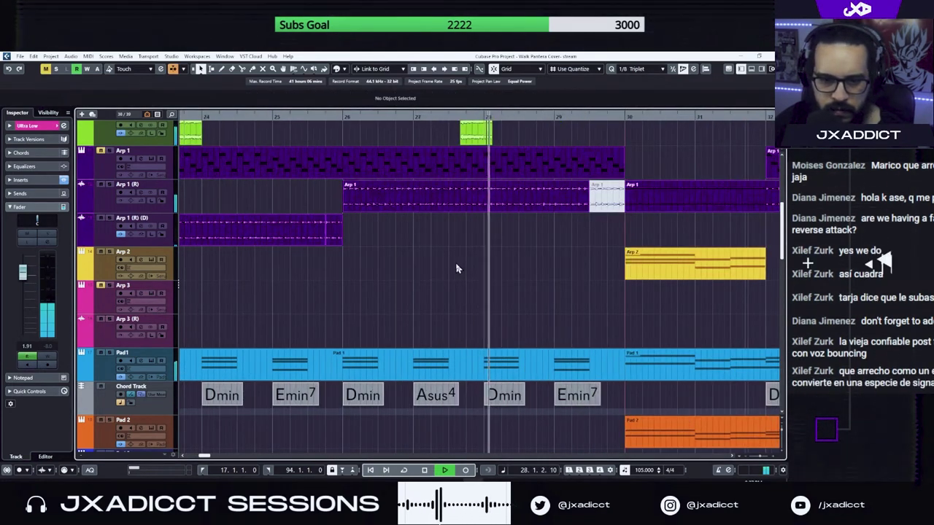
{"action": "left_click", "coordinate": [297, 118]}
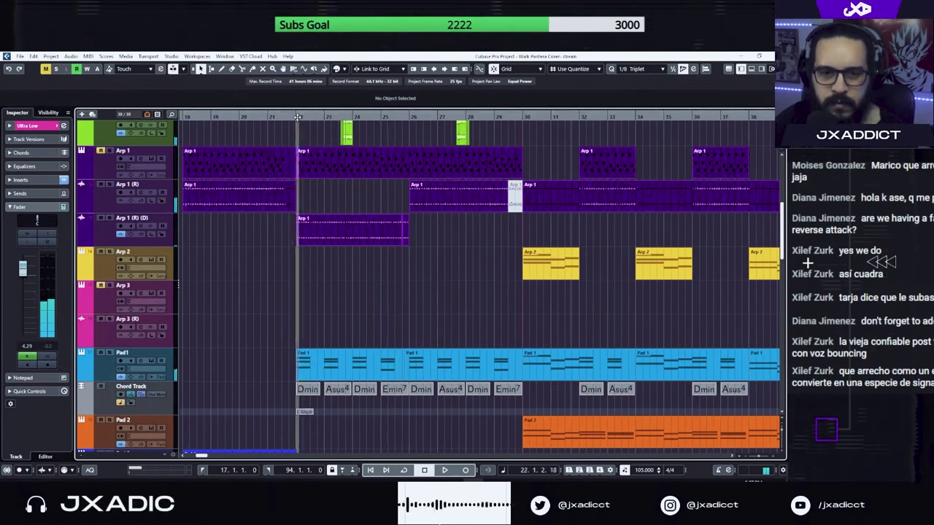
{"action": "key", "text": "space"}
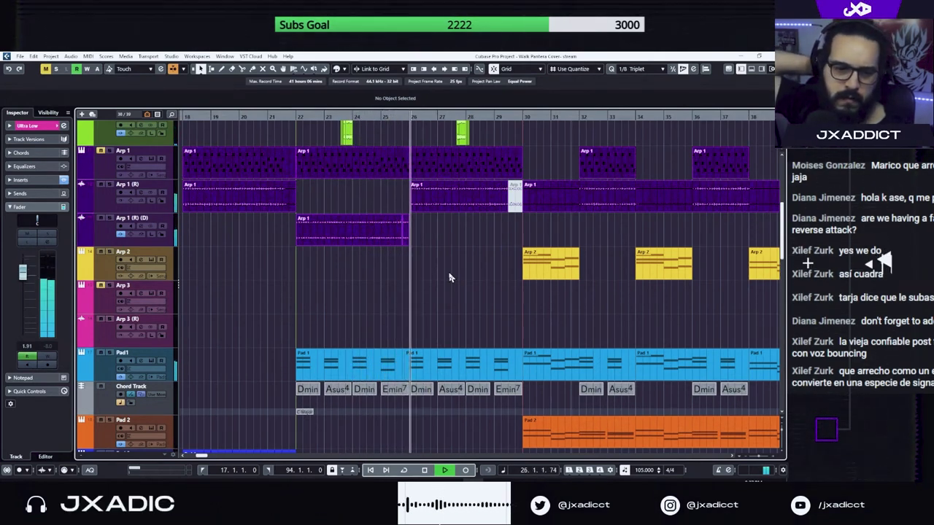
{"action": "key", "text": "space"}
{"action": "key", "text": "space"}
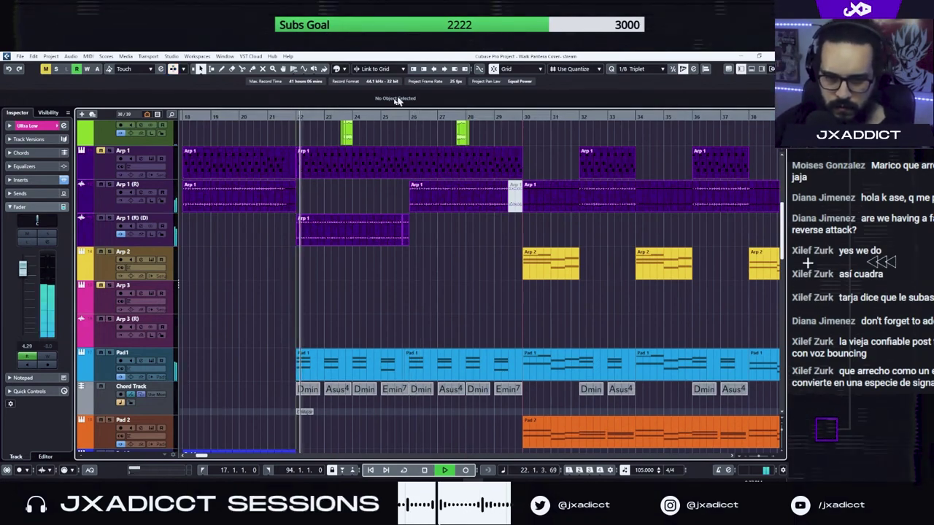
Reduce the track heights to view the whole arrangement around Verse 1 during playback, and stop playback
{"action": "scroll", "coordinate": [382, 172], "scroll_direction": "down", "scroll_amount": 4}
{"action": "key", "text": "shift+g"}
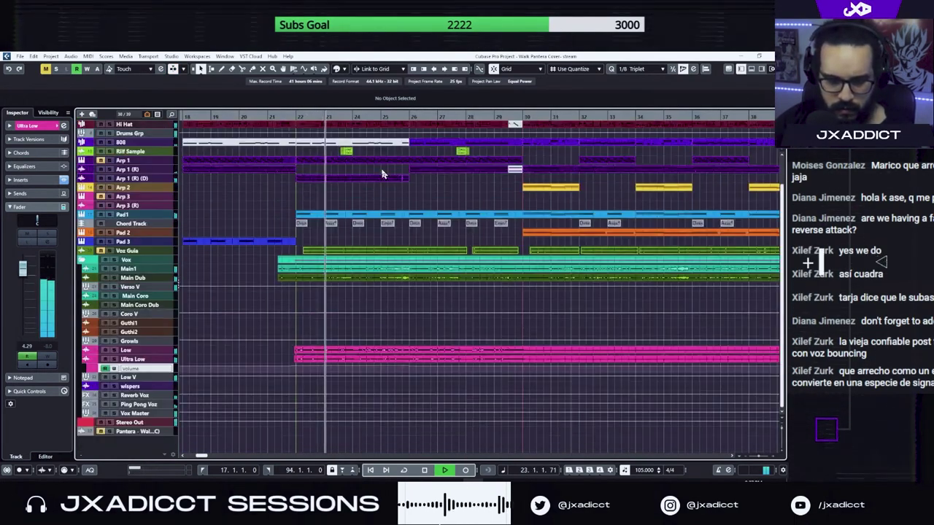
{"action": "scroll", "coordinate": [382, 173], "scroll_direction": "up", "scroll_amount": 2}
{"action": "scroll", "coordinate": [305, 264], "scroll_direction": "left", "scroll_amount": 2}
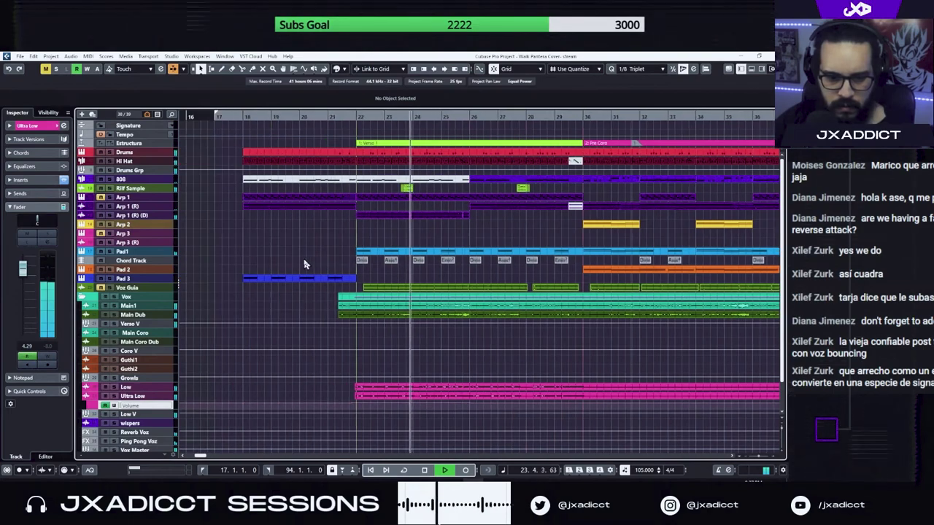
{"action": "key", "text": "space"}
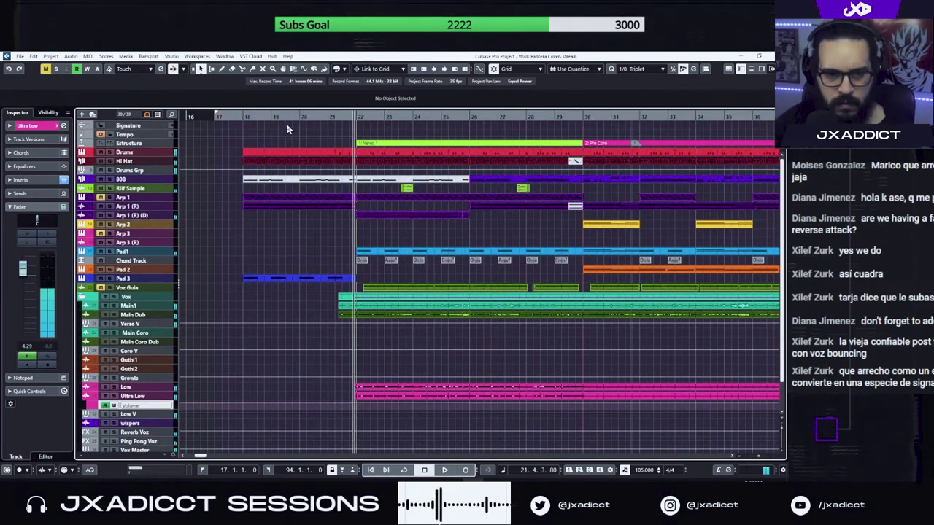